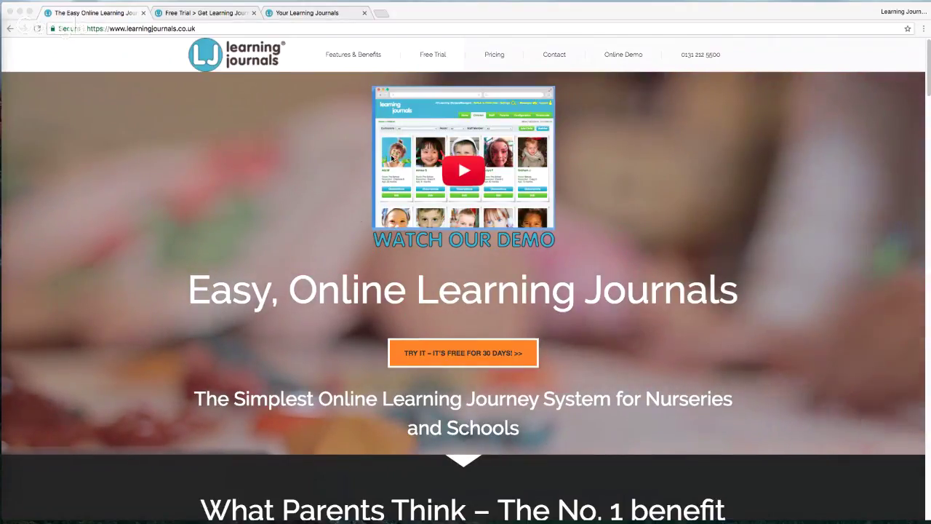
Bring up the 'Get Your Free Trial' page with its 30-day trial sign-up form.
scroll(420, 166, down, 3)
scroll(422, 161, up, 3)
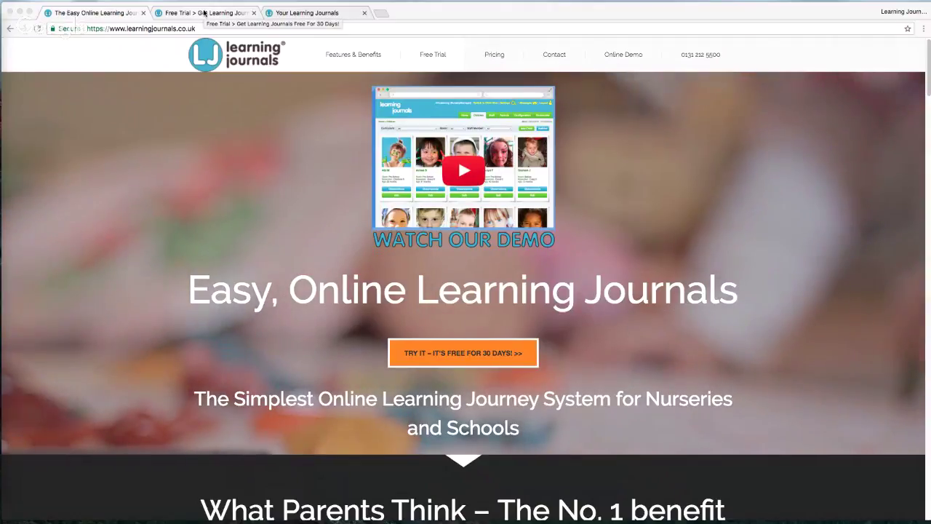
click(182, 15)
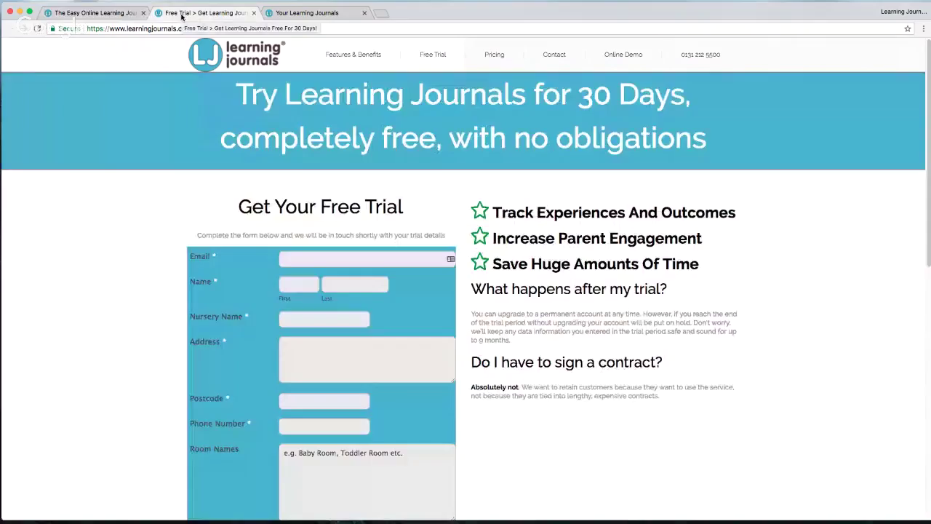
Switch to the demonstration account's Children page listing the Babies, Toddlers and 3-5s rooms.
click(281, 16)
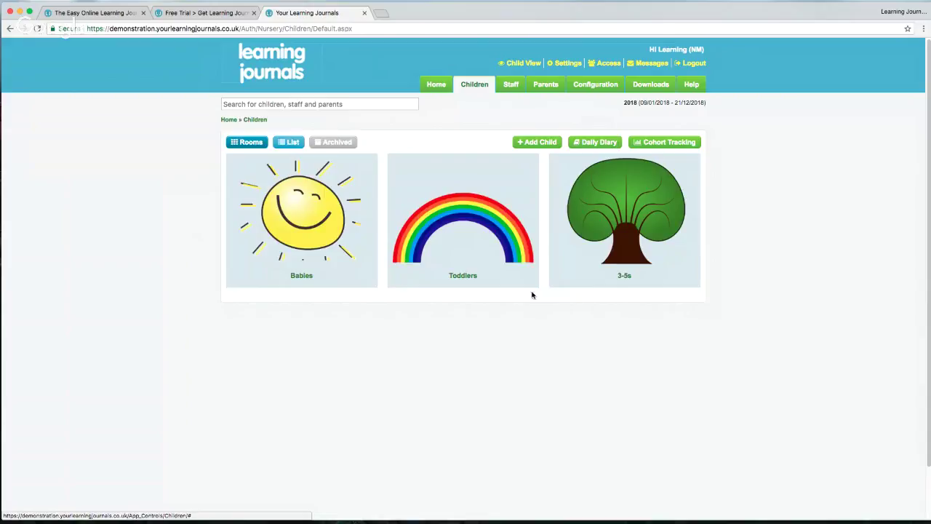
Open the 3-5s room from the Children Rooms page.
scroll(605, 240, down, 1)
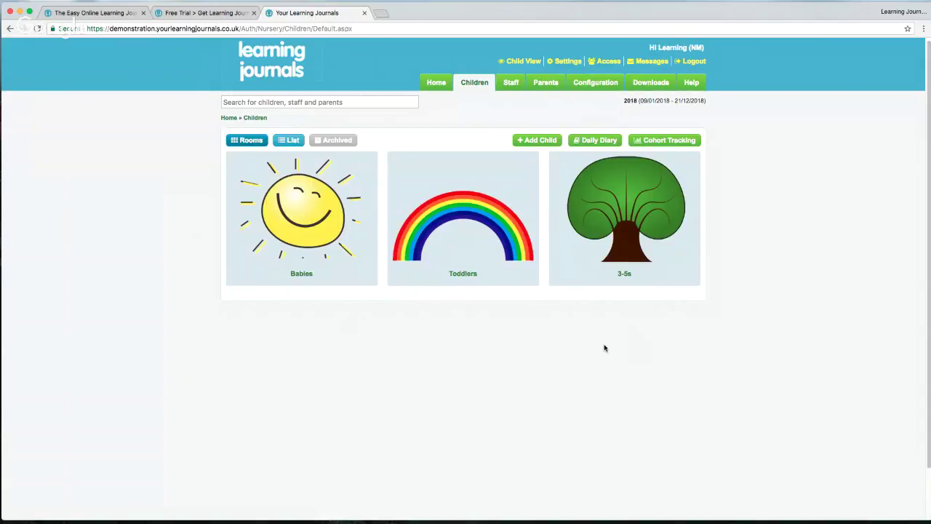
click(626, 225)
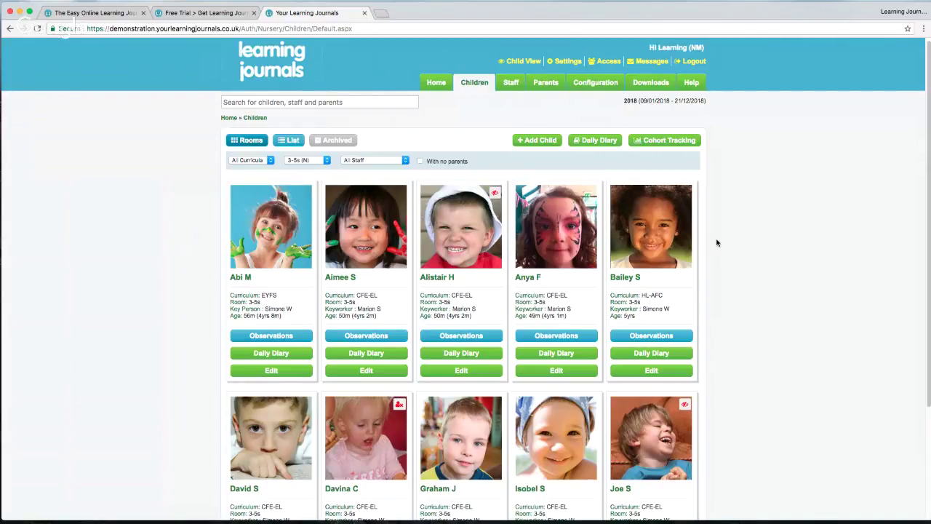
Browse the 3-5s children cards, highlighting the first child's curriculum and key person details.
scroll(491, 231, down, 3)
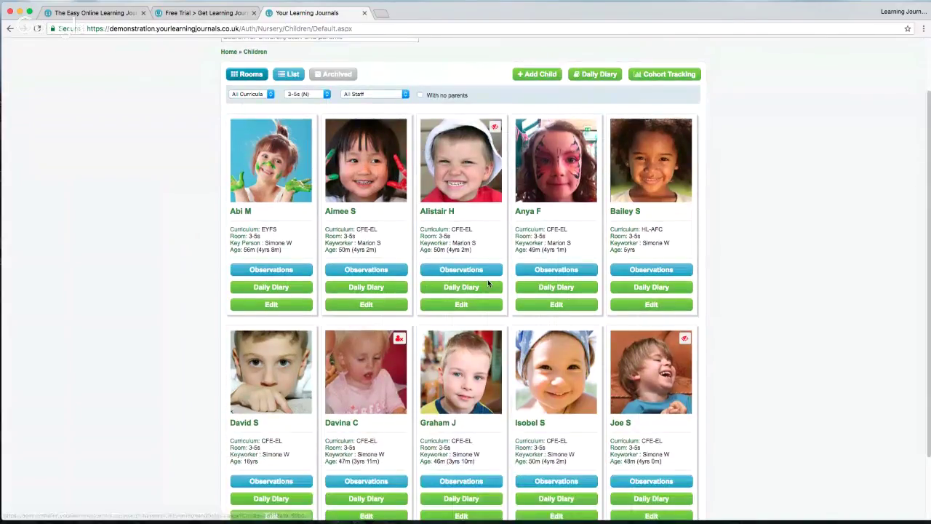
scroll(489, 284, down, 2)
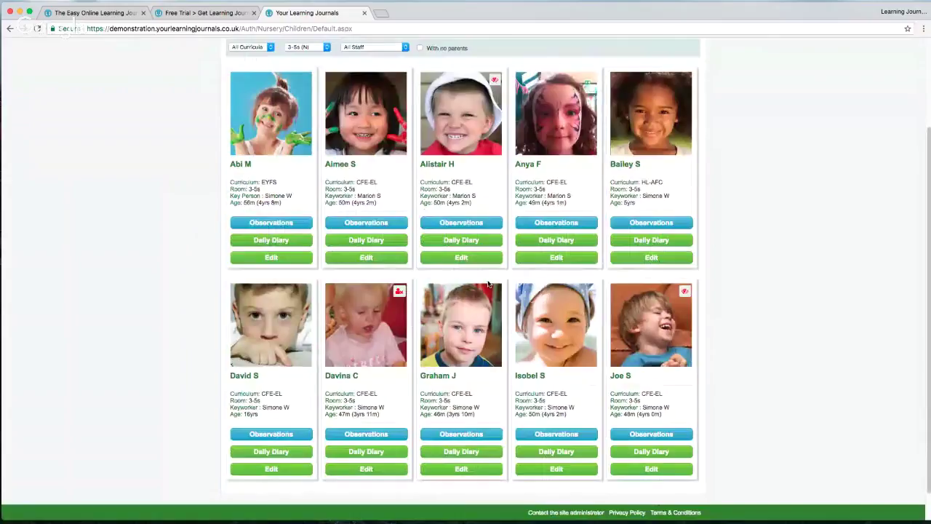
scroll(489, 283, up, 2)
scroll(489, 283, down, 3)
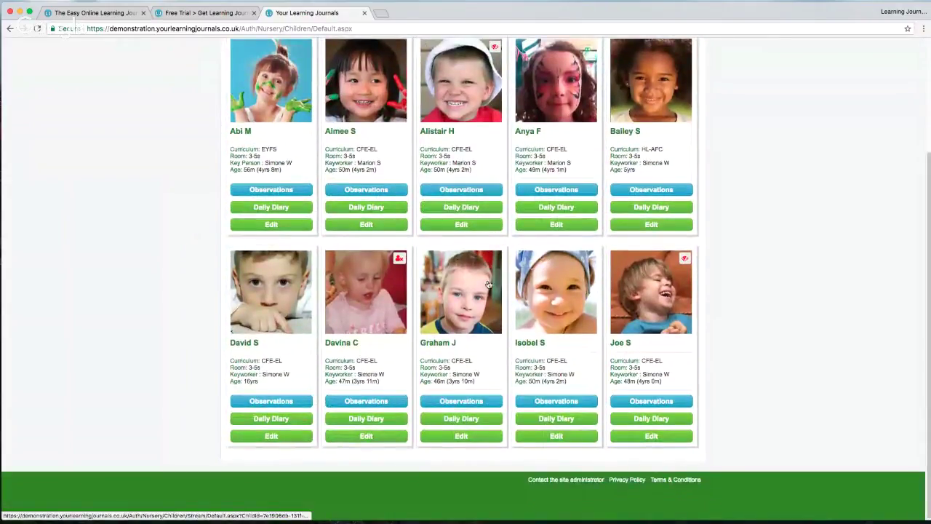
scroll(489, 284, up, 4)
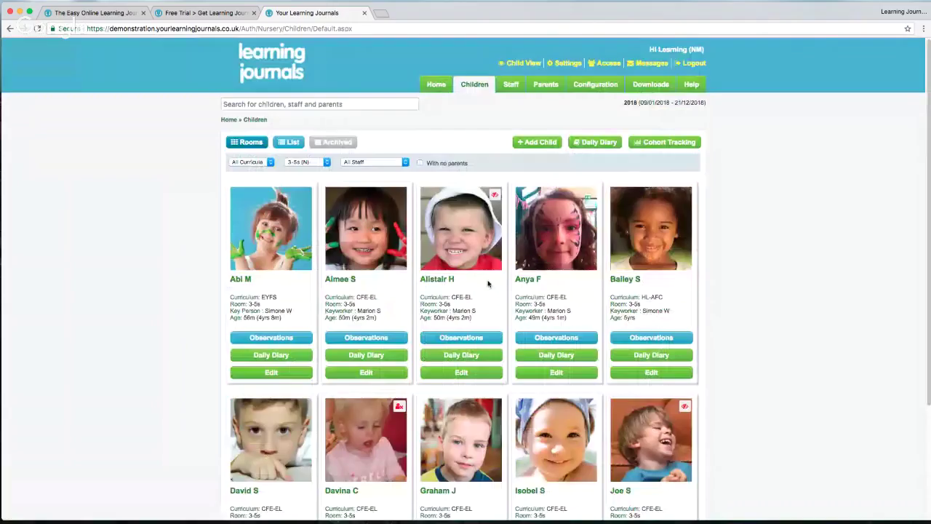
scroll(495, 273, down, 3)
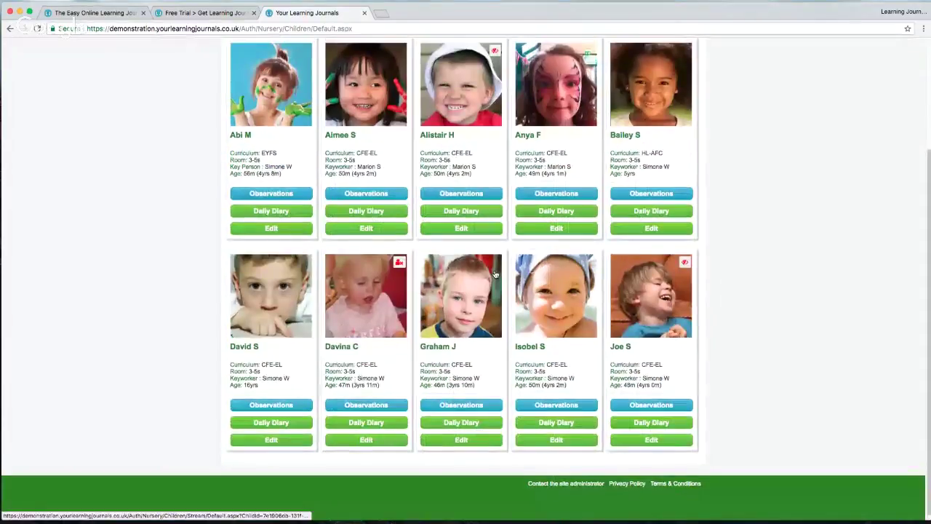
scroll(495, 273, up, 3)
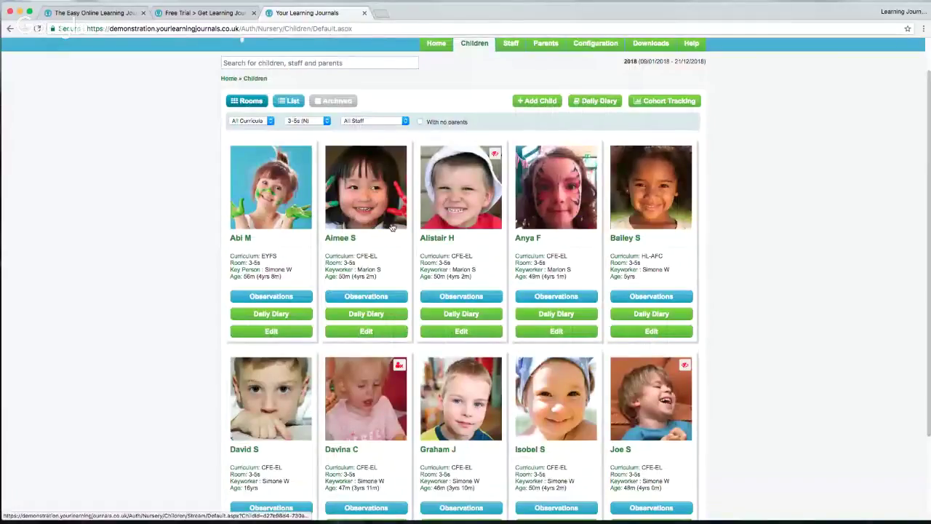
drag(231, 253, 292, 283)
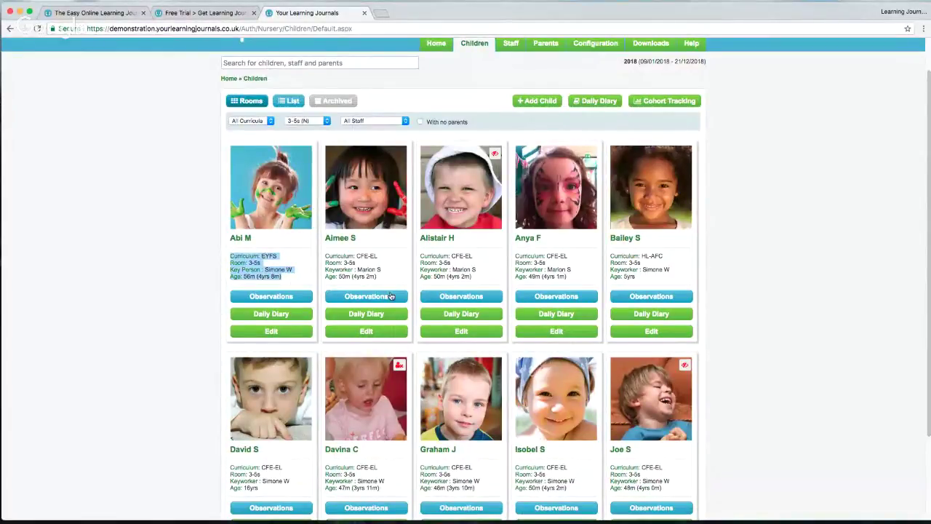
click(744, 318)
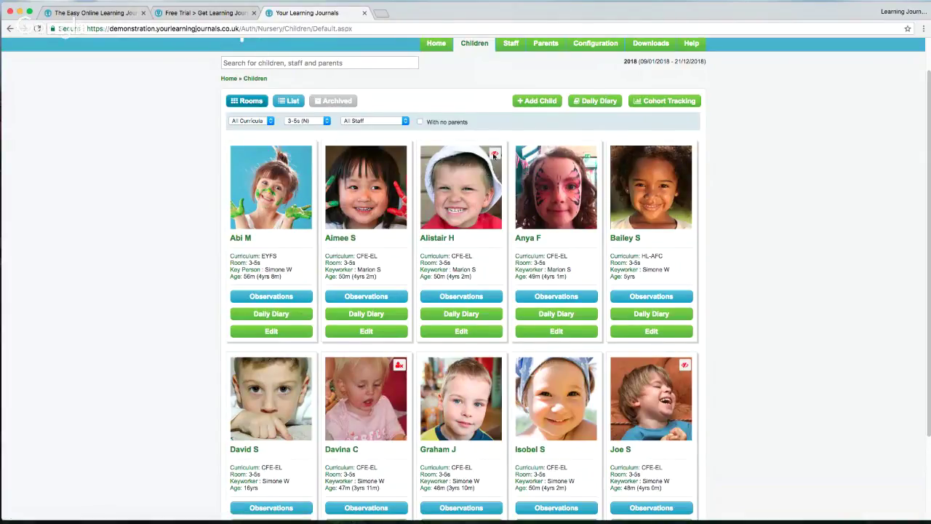
Open the white-hat boy's journal showing the 14 March 2018 fire engine observation.
mouse_move(496, 157)
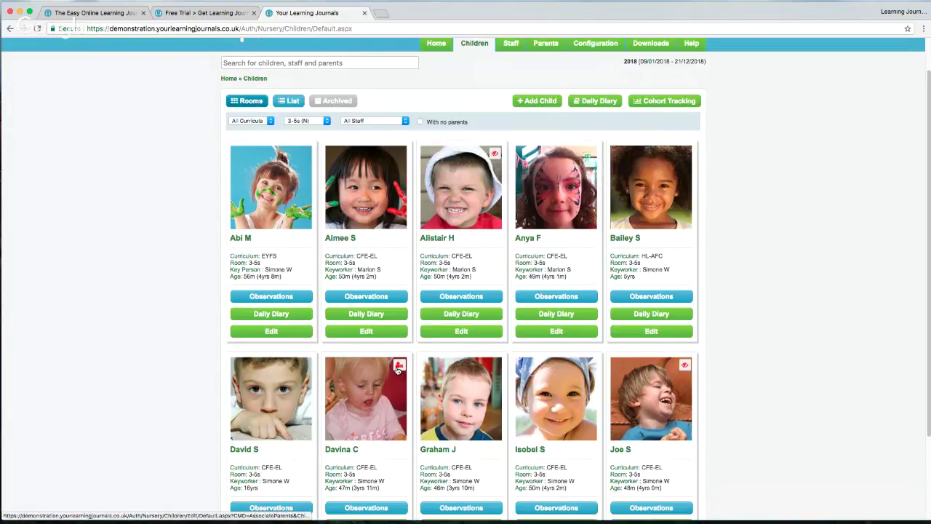
mouse_move(399, 368)
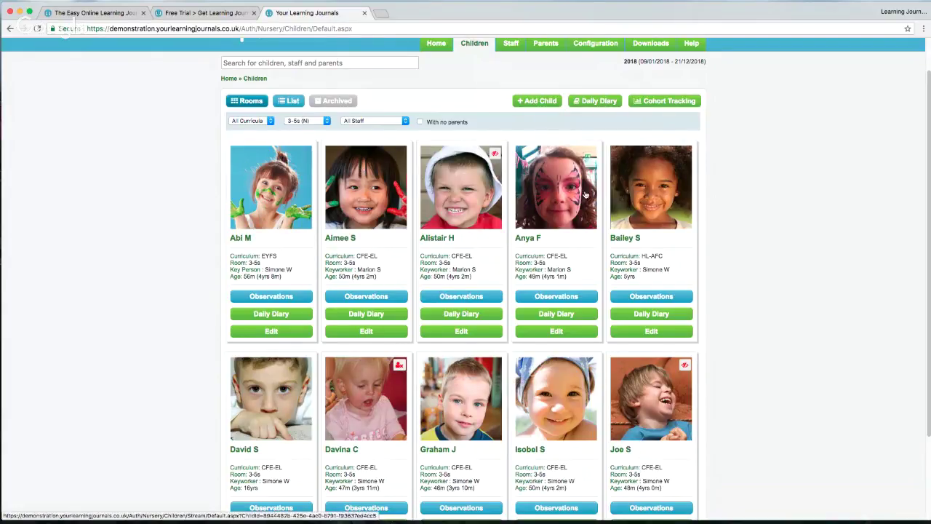
click(470, 197)
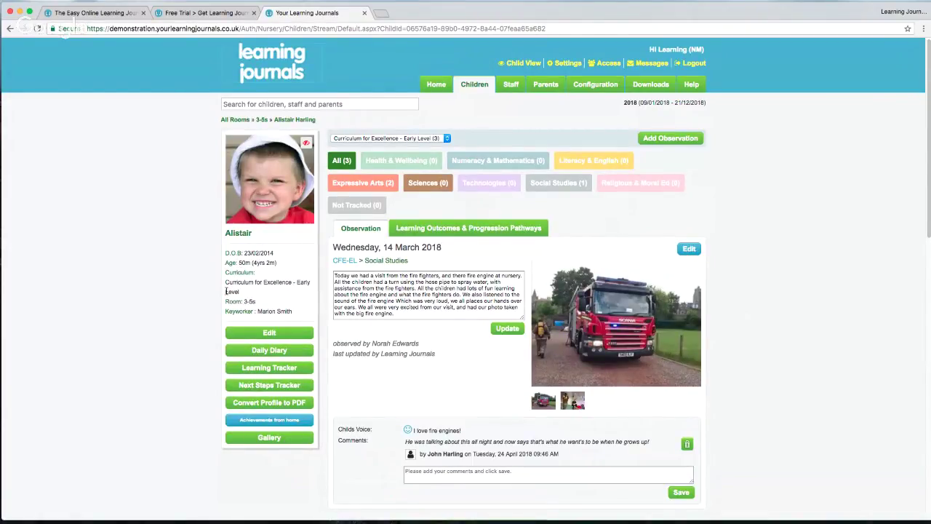
drag(225, 282, 238, 289)
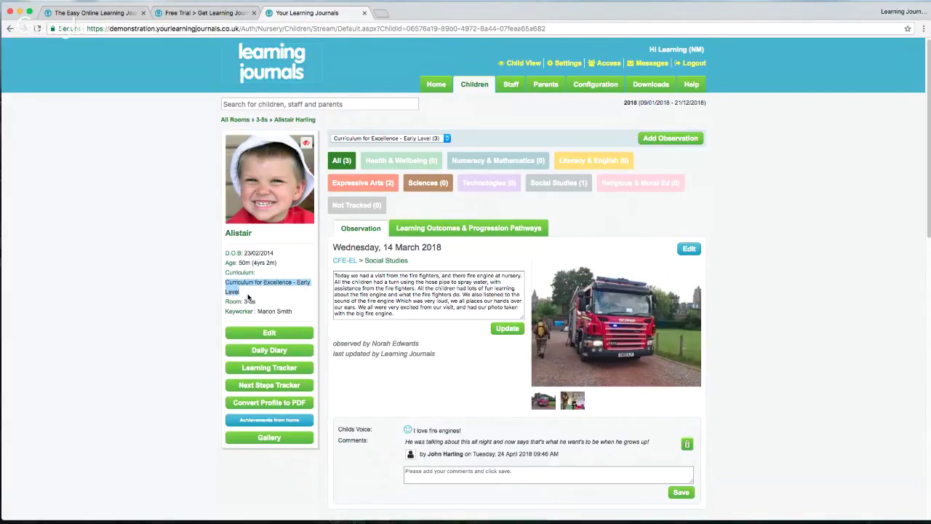
drag(225, 272, 289, 317)
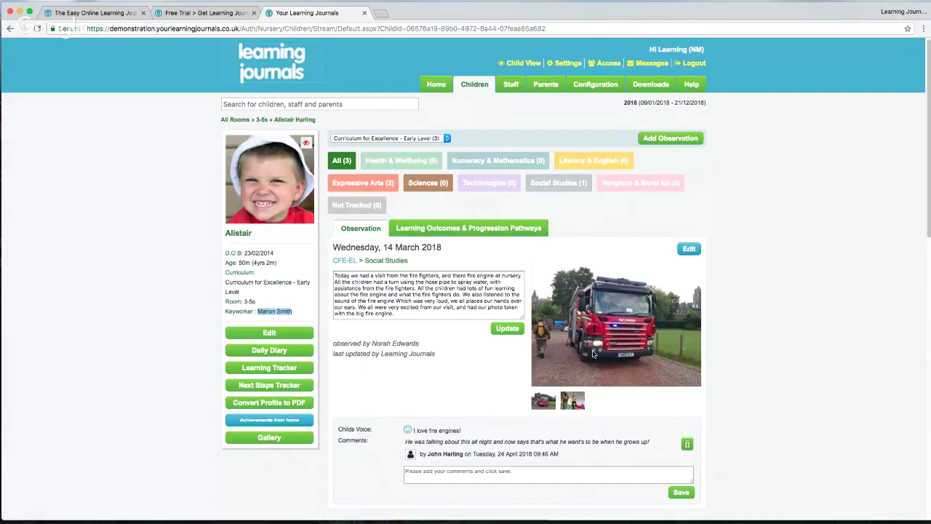
scroll(588, 322, down, 3)
scroll(588, 322, down, 6)
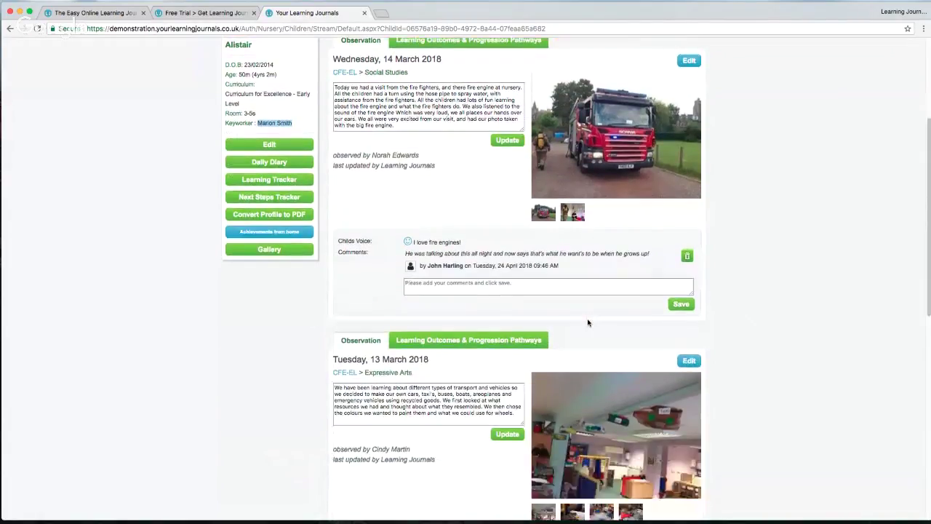
scroll(588, 322, down, 6)
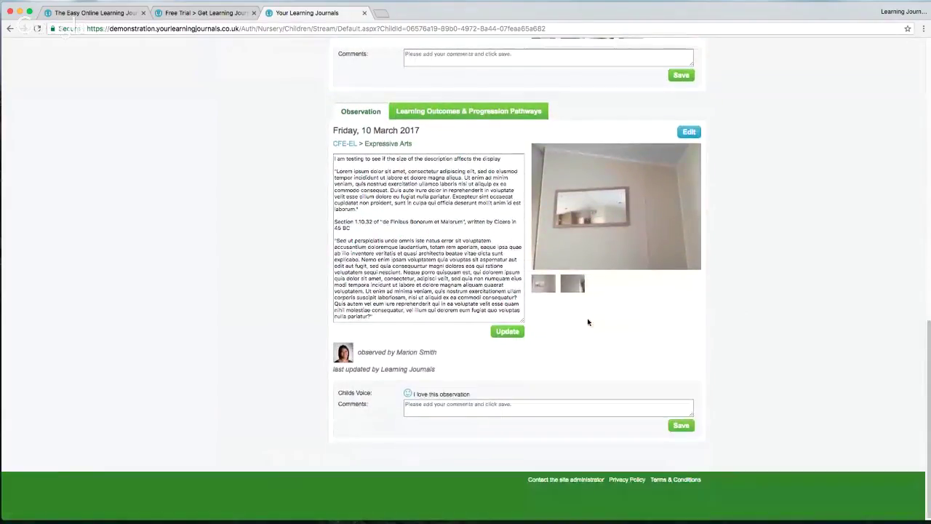
scroll(588, 322, up, 4)
scroll(587, 321, up, 10)
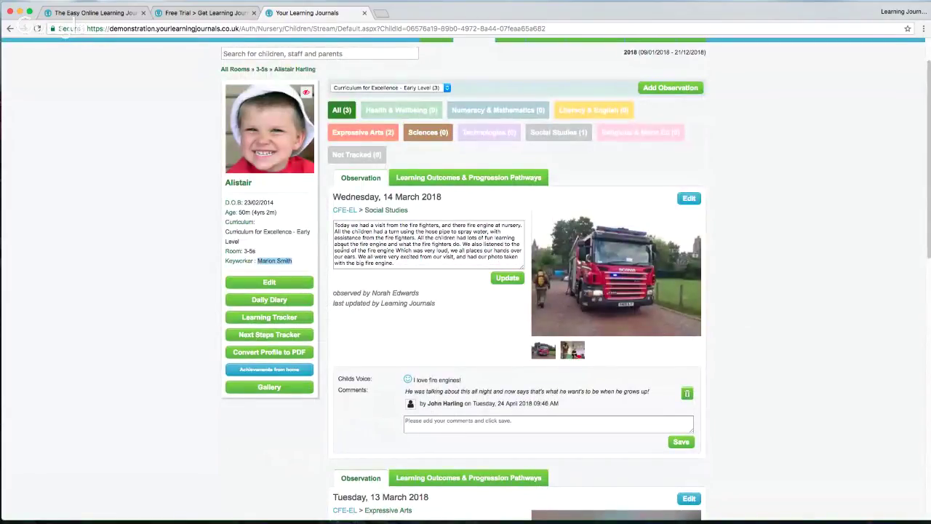
drag(332, 197, 443, 206)
drag(335, 210, 412, 213)
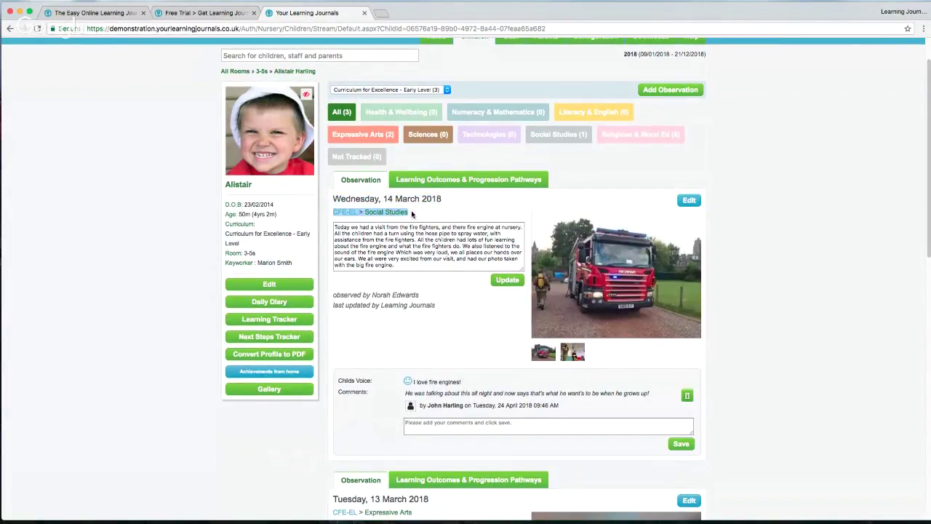
Review the fire engine observation's description, author, last-updated line and both photos.
click(412, 213)
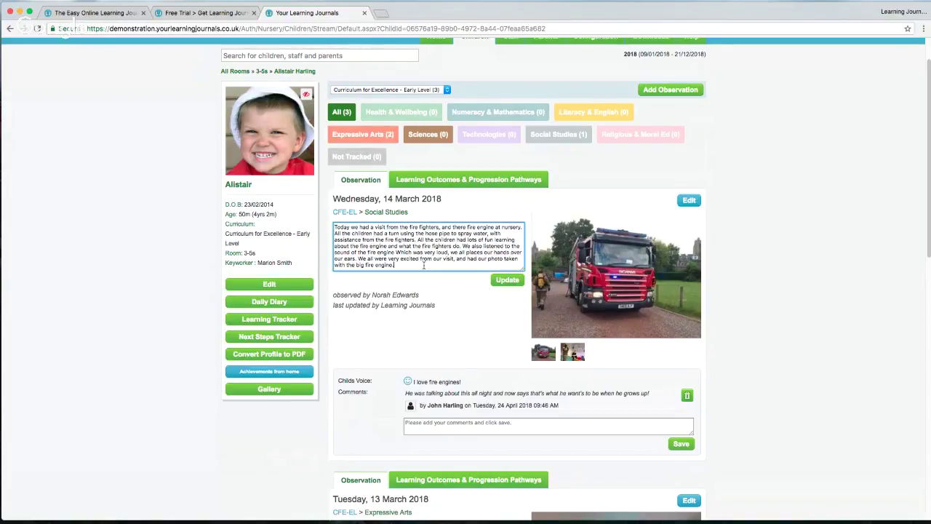
triple_click(356, 262)
drag(372, 295, 421, 297)
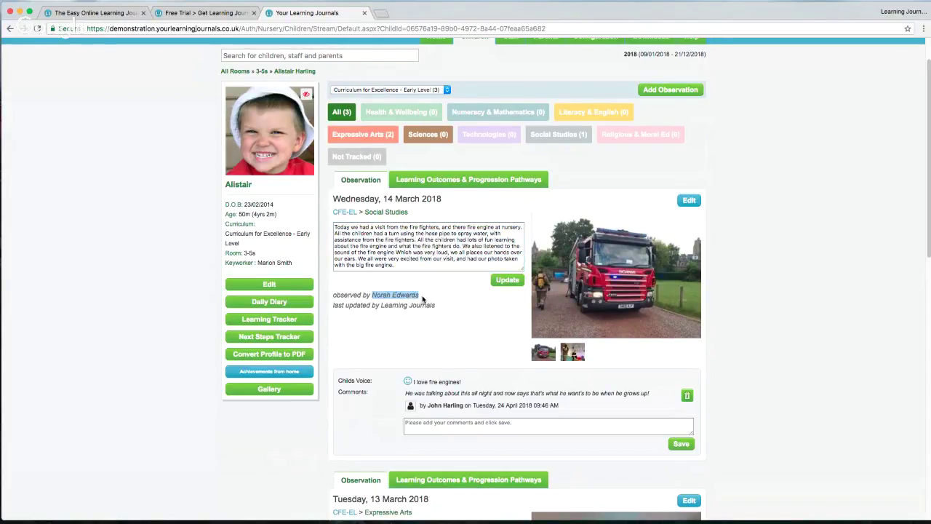
drag(334, 305, 438, 312)
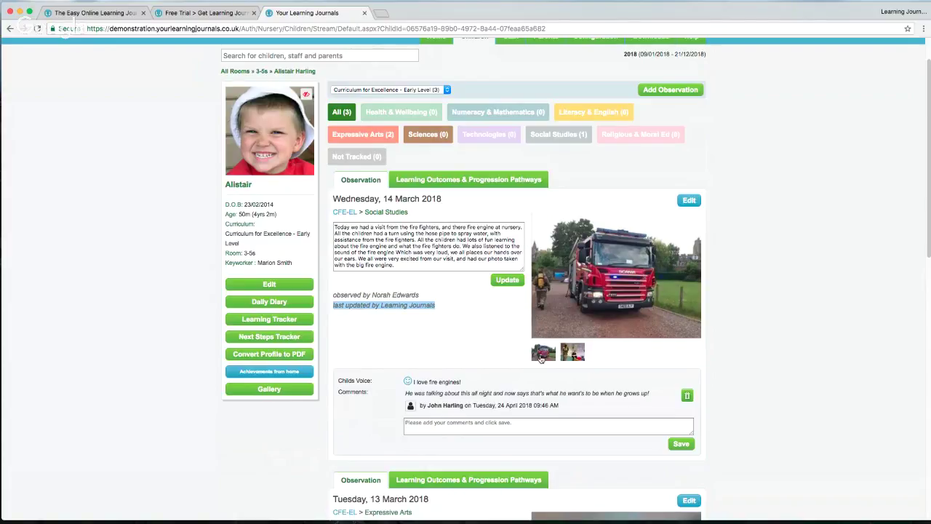
click(572, 352)
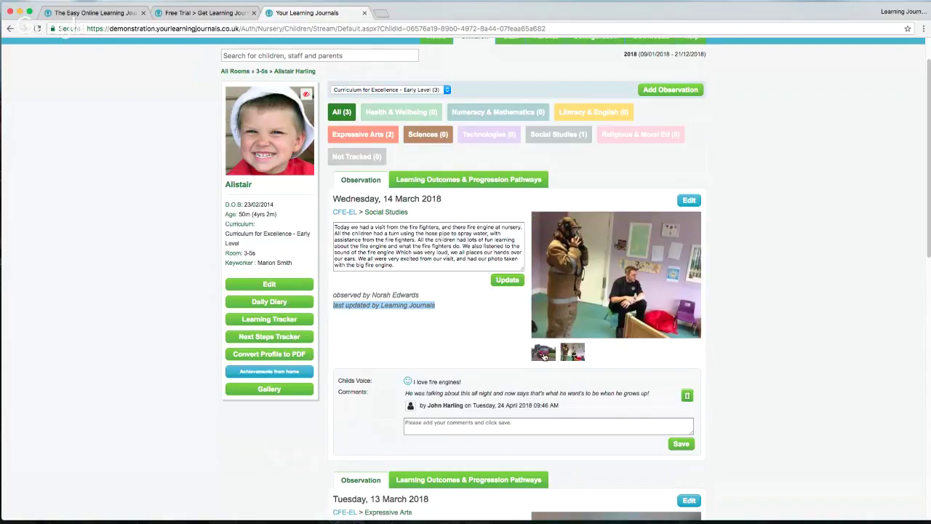
click(545, 356)
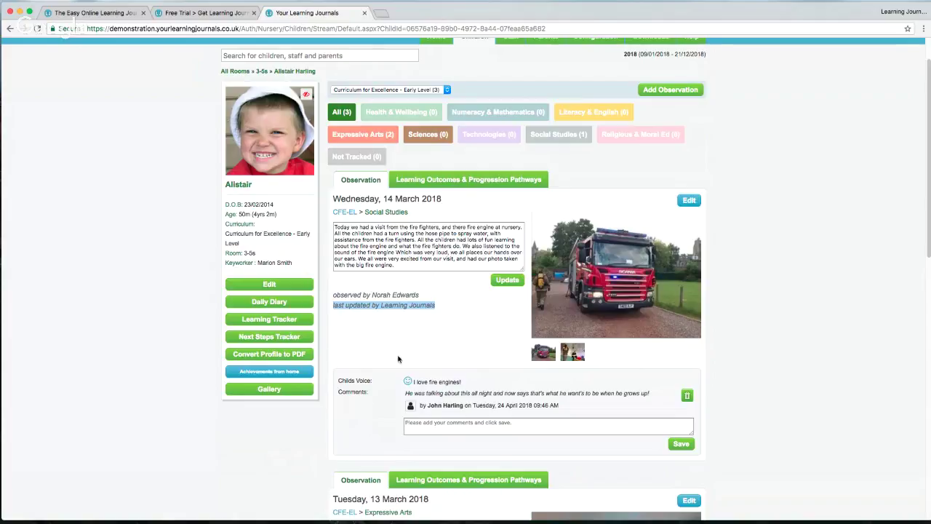
Read the child's voice and parent comments, then start a new observation for this child.
drag(340, 379, 462, 383)
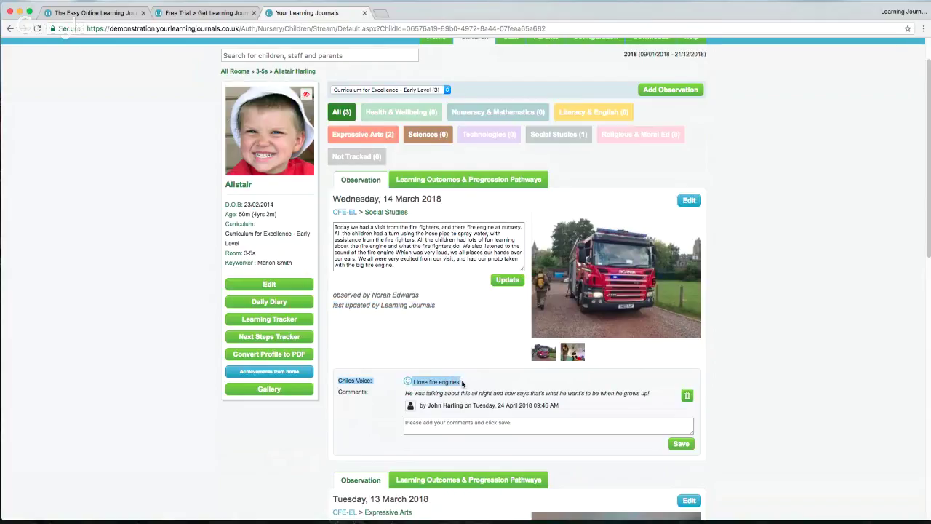
click(463, 383)
drag(403, 395, 649, 397)
click(649, 398)
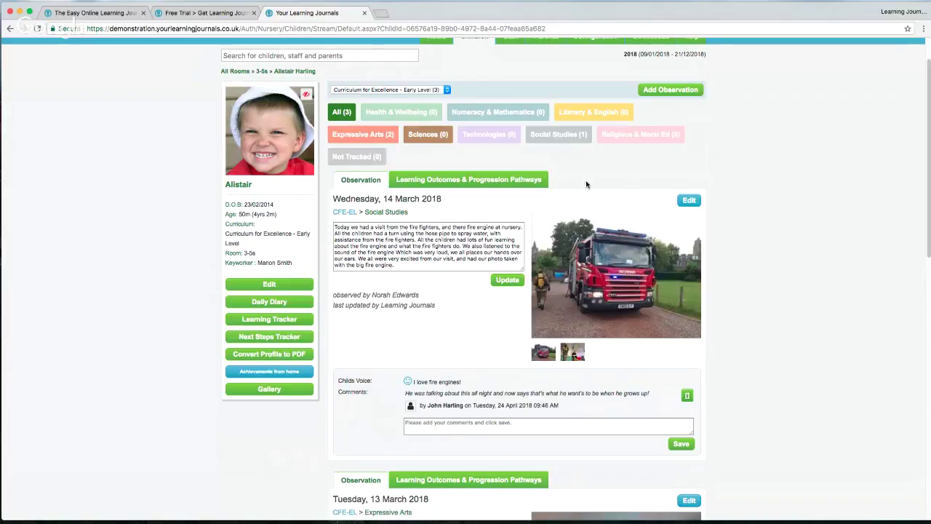
scroll(634, 149, down, 1)
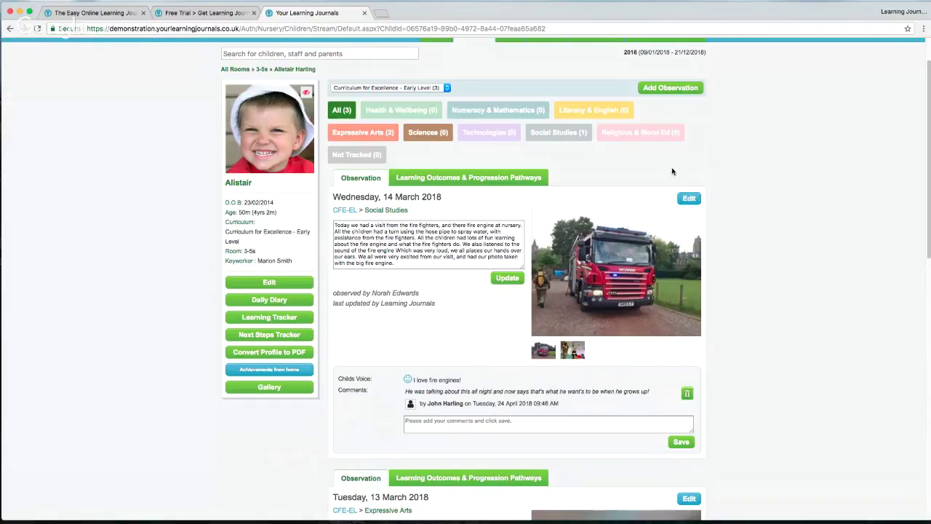
click(664, 93)
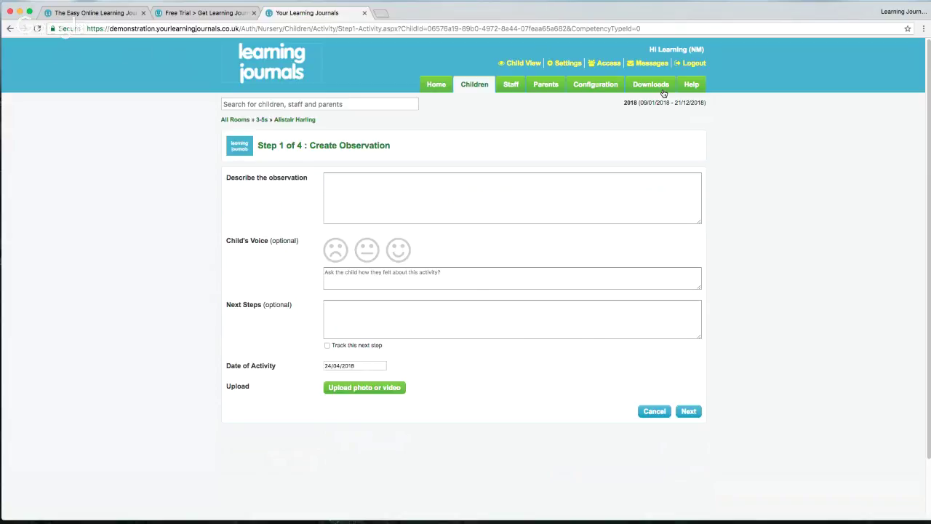
Write the description as the child's name followed by 'was learning to count to 10'.
click(367, 198)
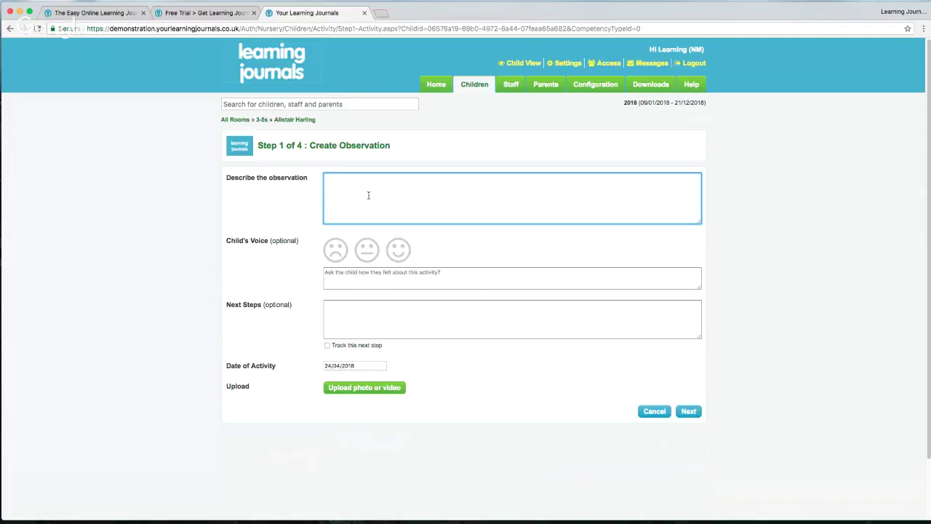
text(Alistair was learning to count to 10)
drag(227, 241, 299, 245)
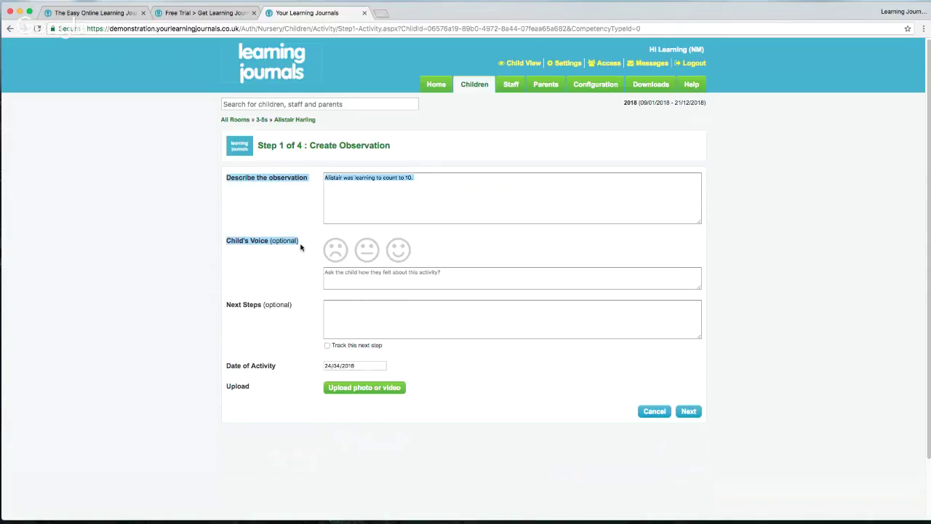
click(286, 261)
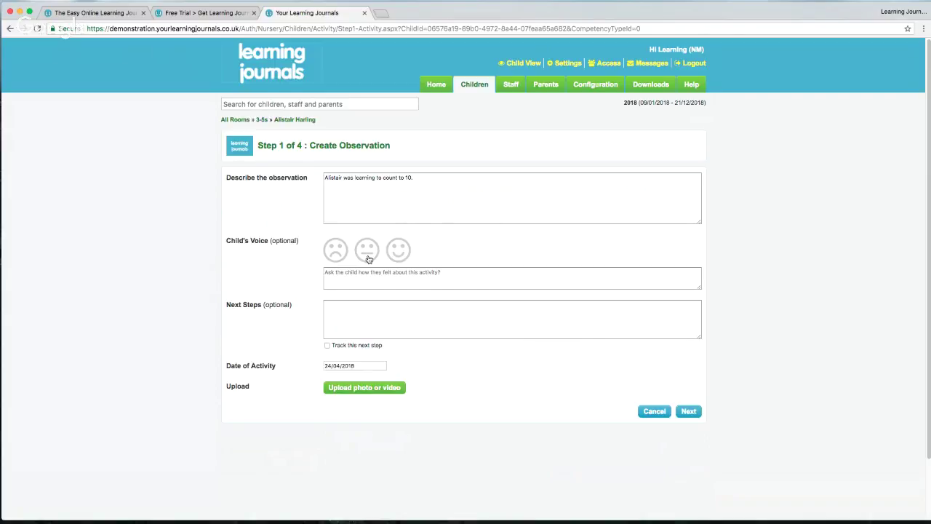
Mark the child's voice as happy with the comment 'I like counting'.
click(398, 252)
click(352, 272)
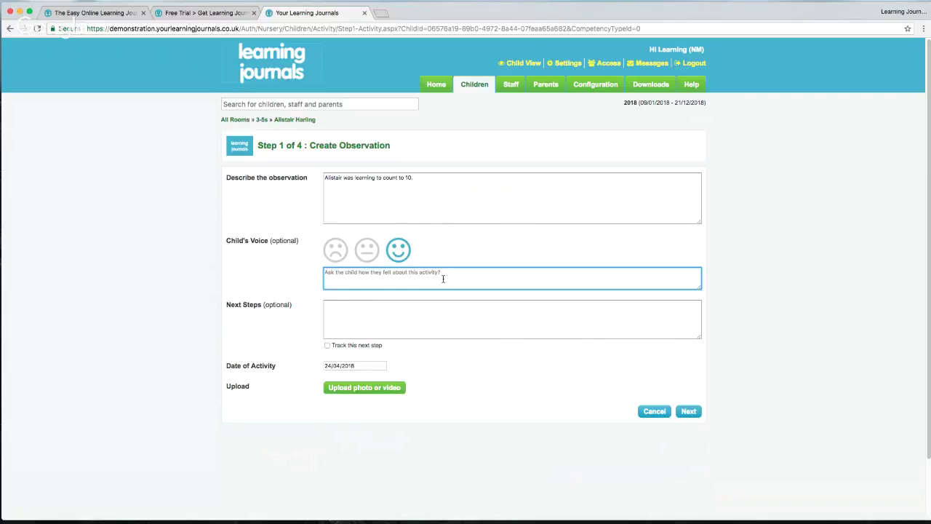
text(I like counting)
Leave 'Track this next step' unchecked and keep the activity date at 24/04/2018.
click(346, 310)
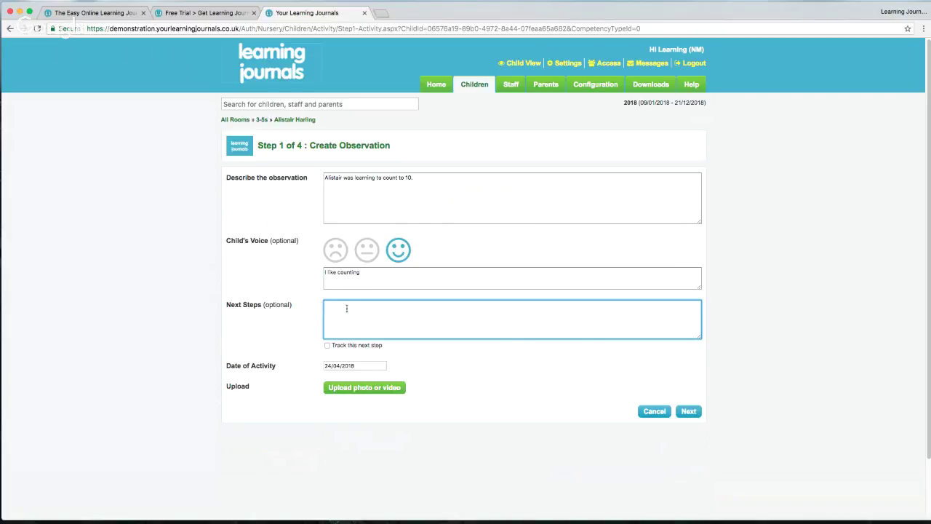
drag(413, 178, 324, 179)
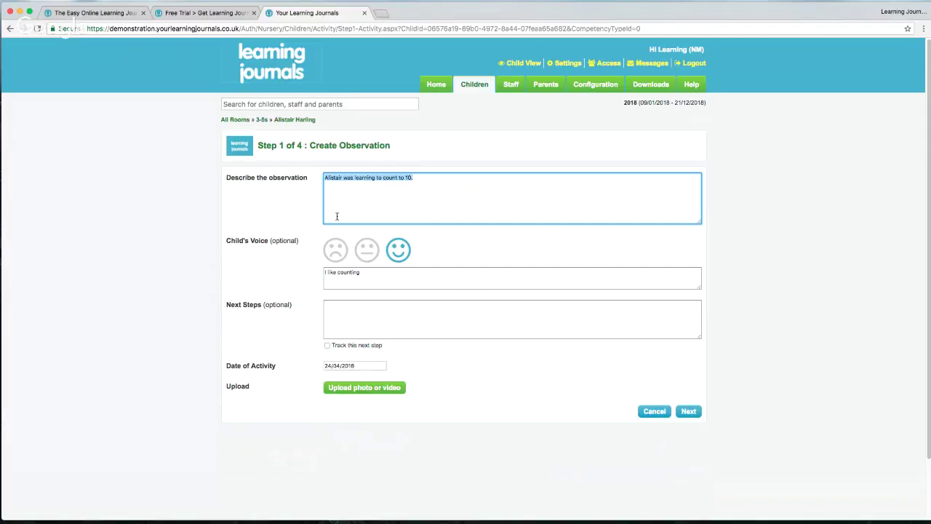
click(381, 320)
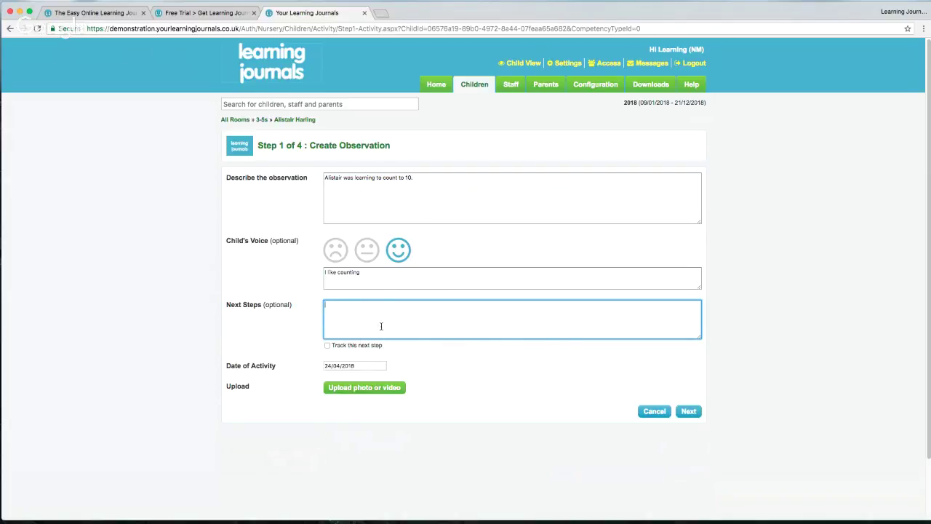
click(358, 345)
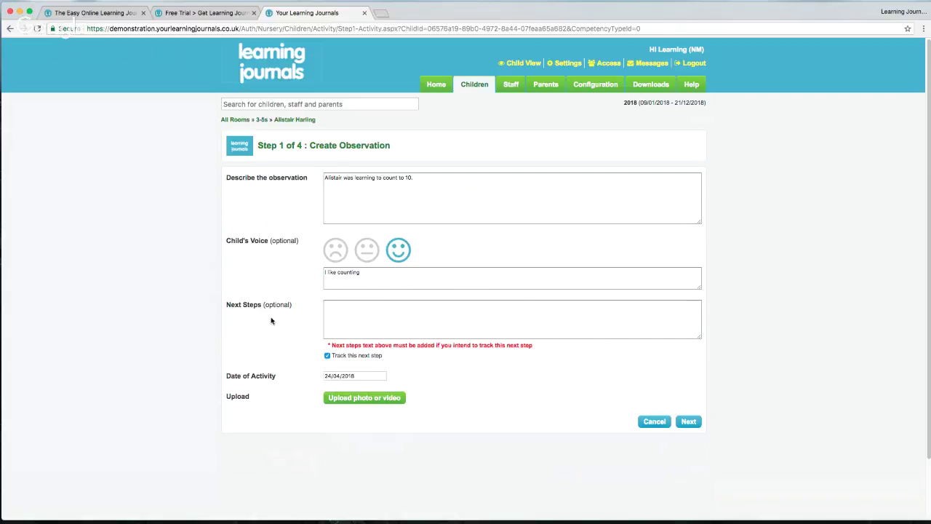
click(327, 355)
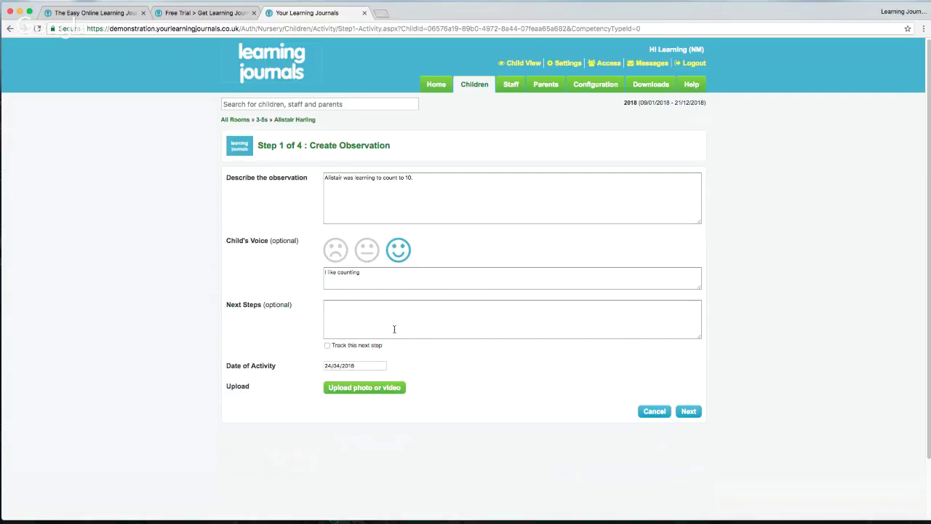
drag(358, 365, 323, 363)
click(300, 366)
click(356, 366)
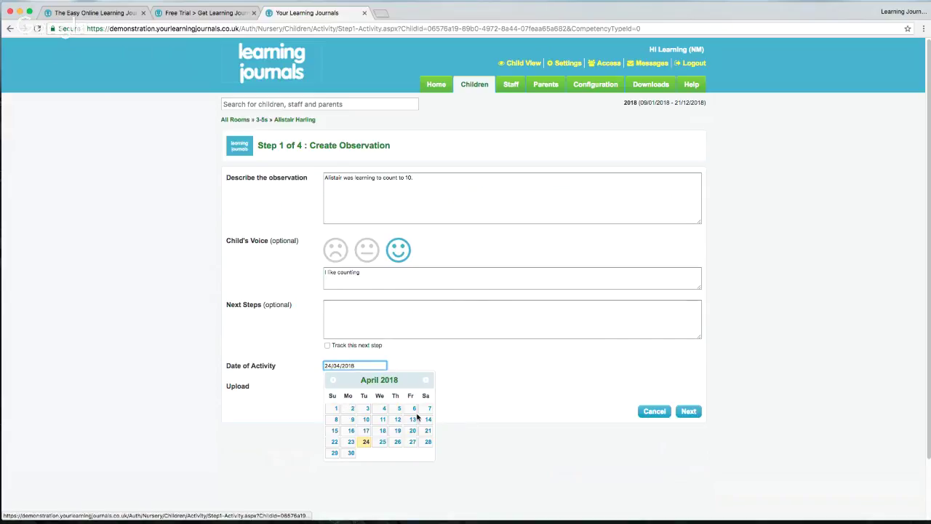
Keep the date at 24/04/2018 and load Bunny.png into the first upload slot.
click(449, 406)
drag(229, 388, 249, 386)
click(323, 418)
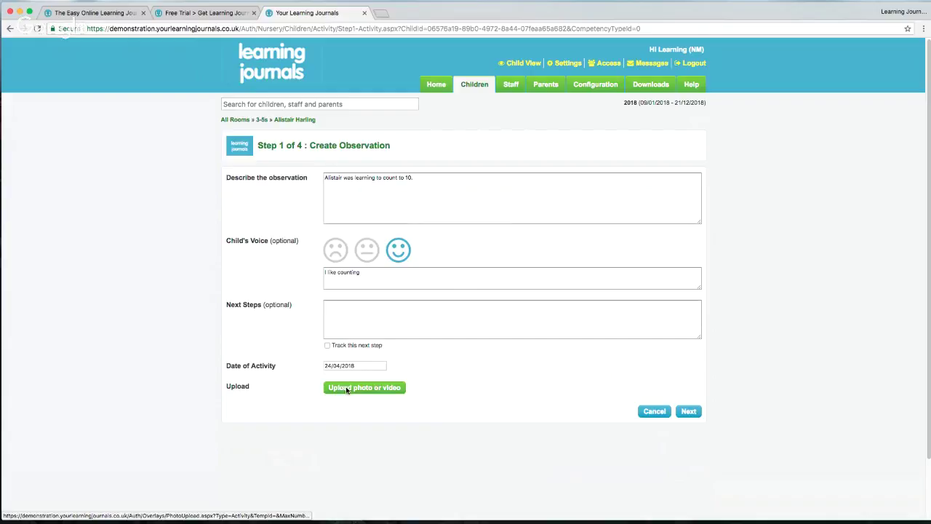
click(347, 389)
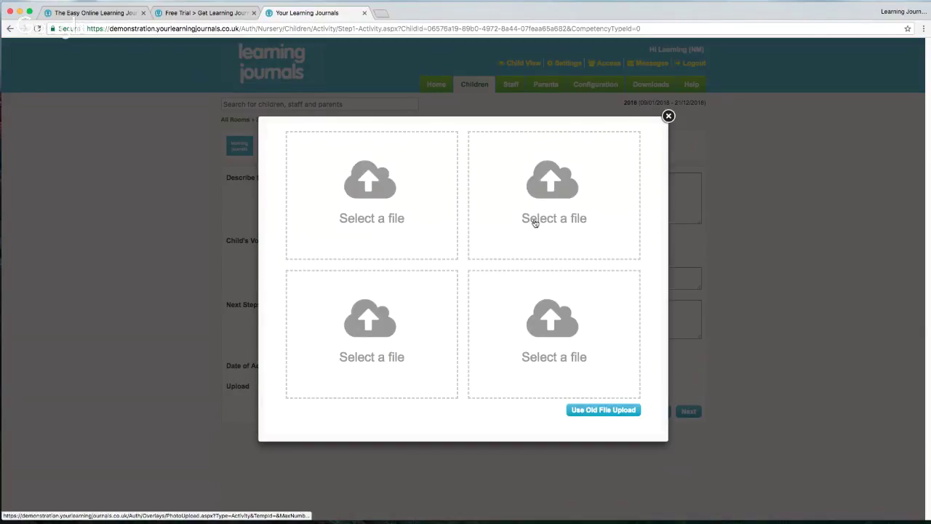
click(378, 190)
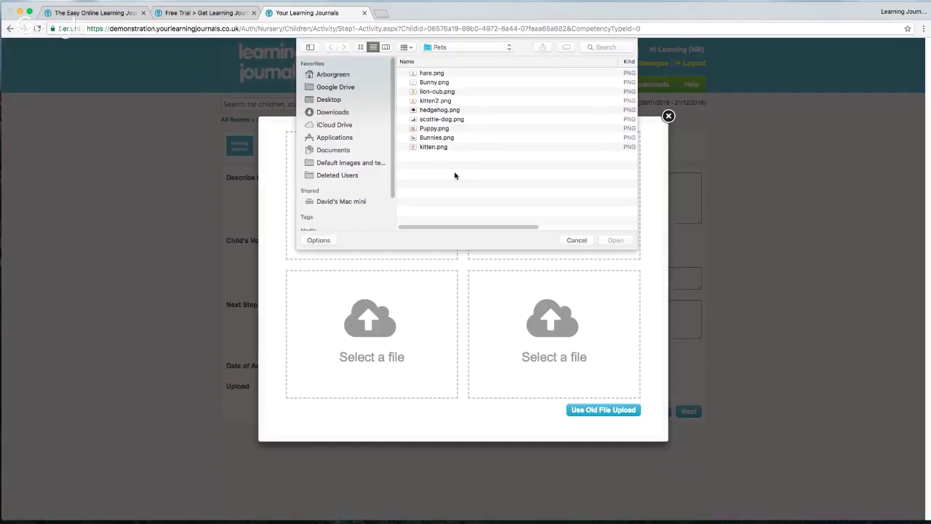
click(416, 85)
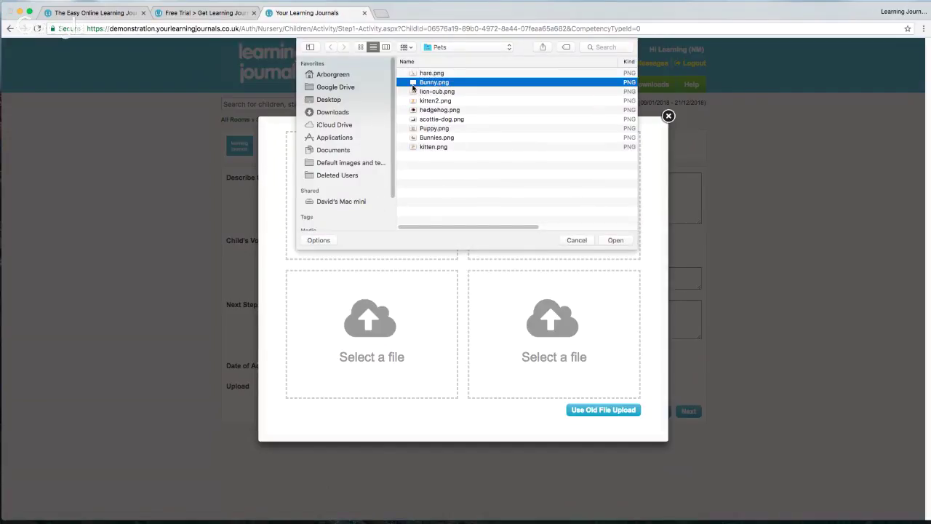
click(615, 237)
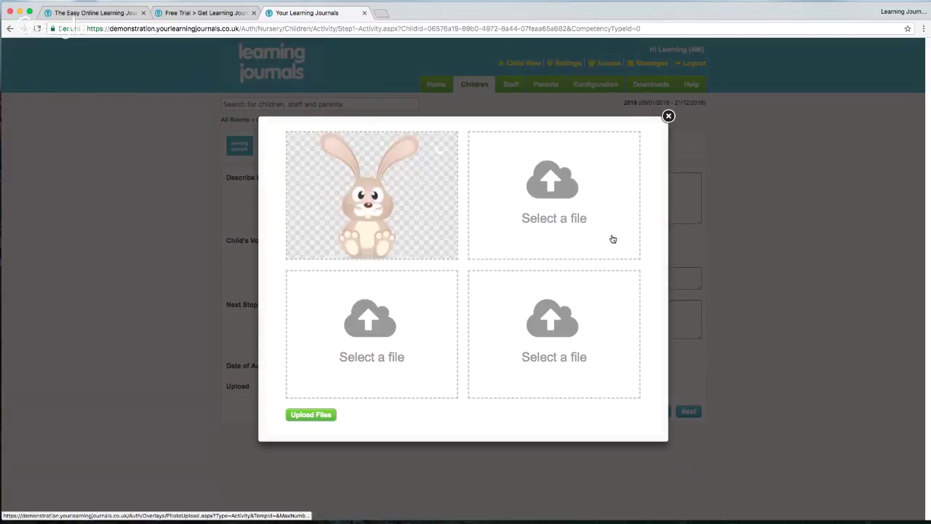
Load Puppy.png and lion-cub.png into the other slots and upload all three pictures.
click(557, 202)
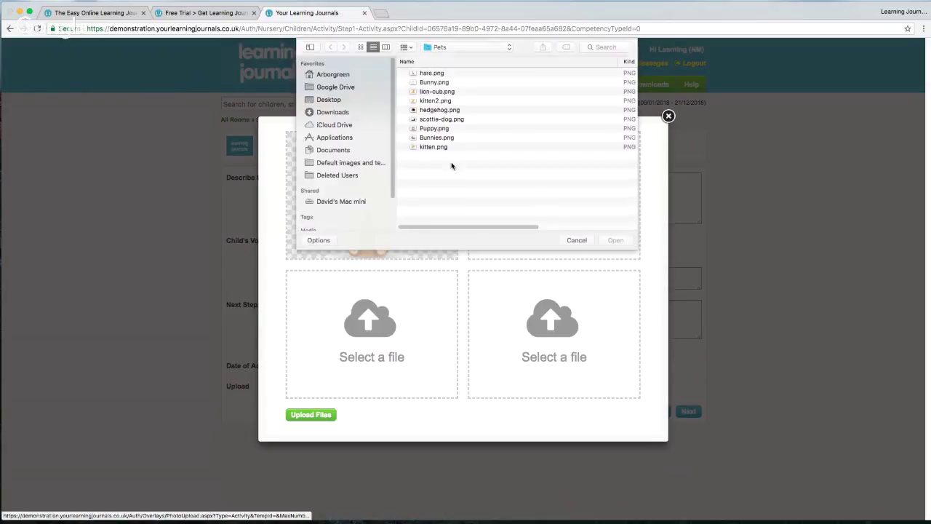
click(413, 129)
click(614, 240)
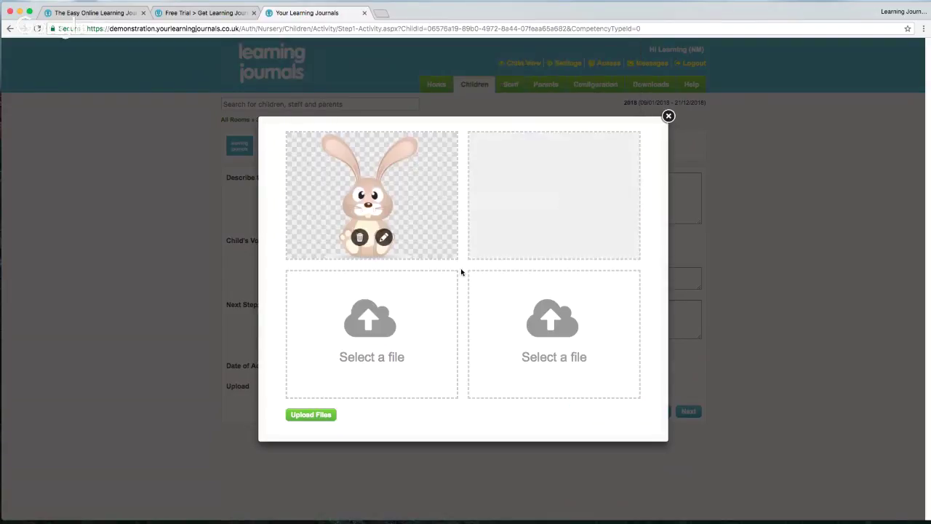
click(398, 341)
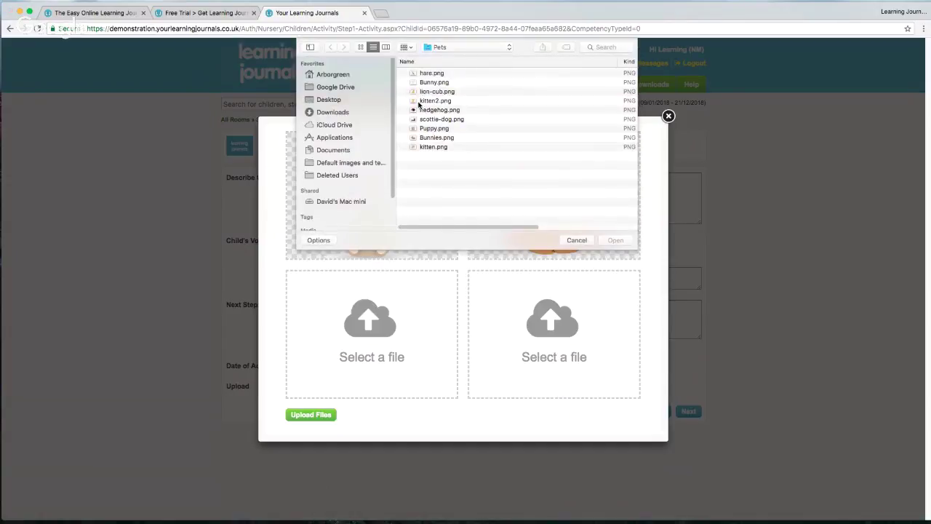
click(415, 92)
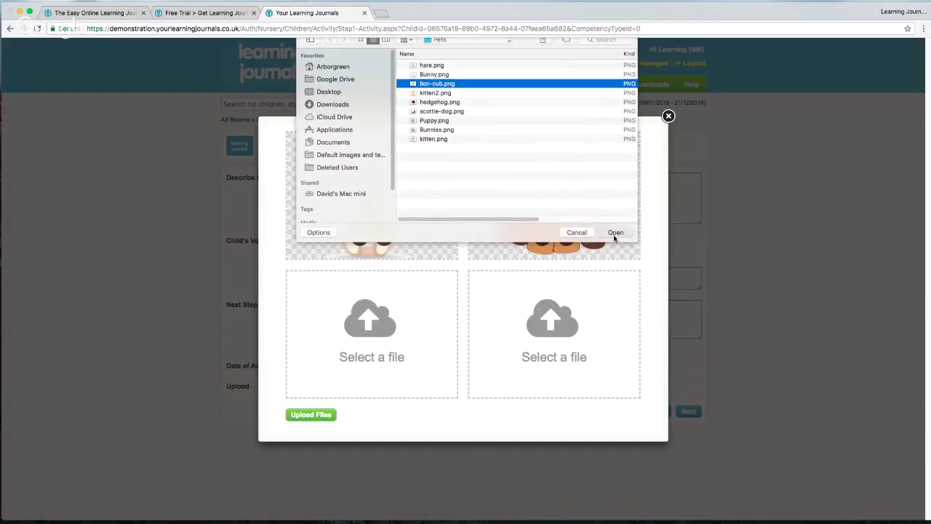
click(615, 240)
click(305, 417)
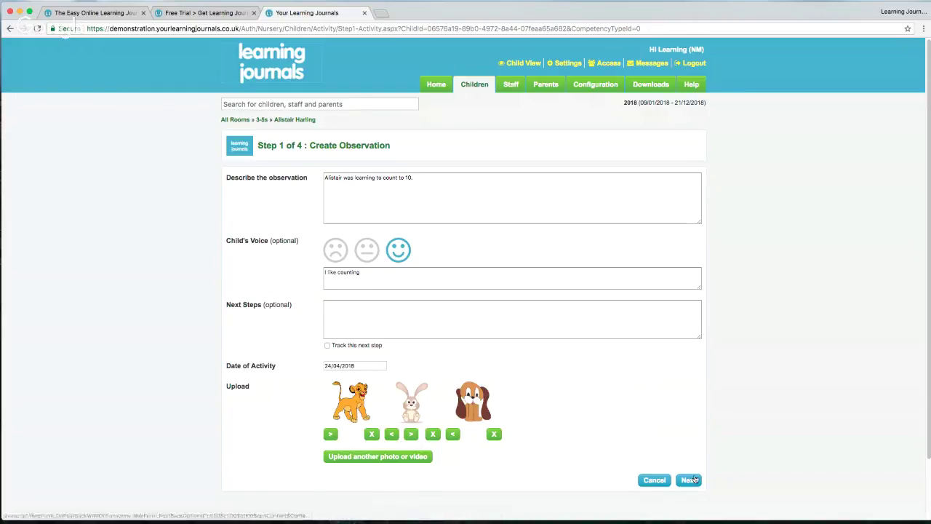
Continue to the learning outcomes step and review the Activity and health outcomes.
click(689, 480)
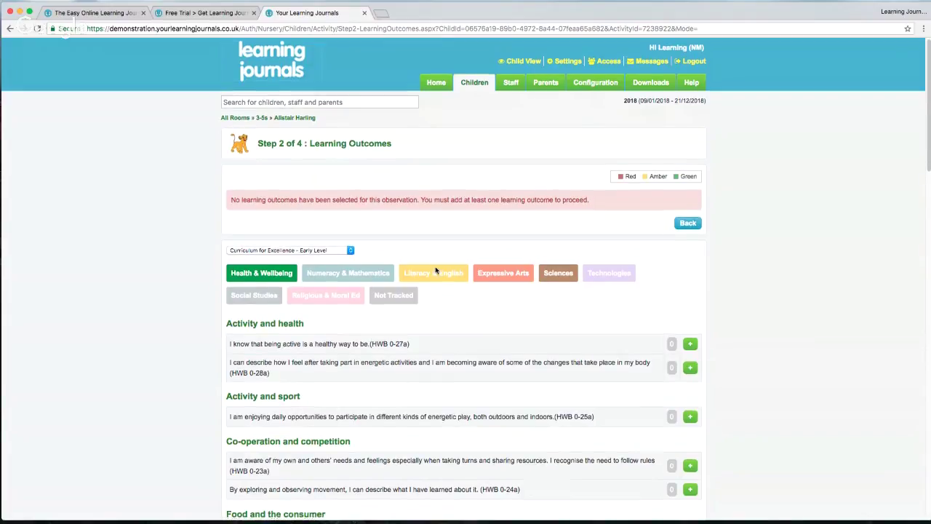
scroll(407, 270, down, 5)
scroll(291, 182, up, 1)
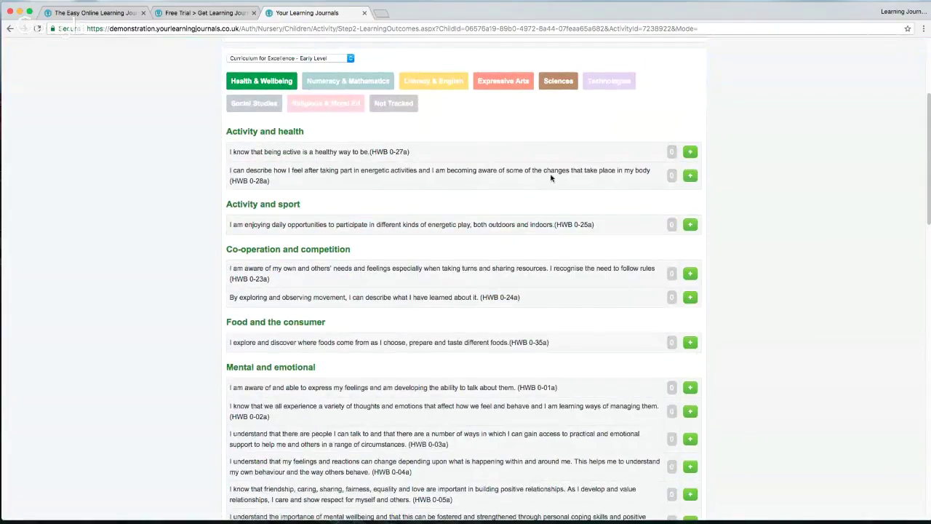
scroll(527, 211, up, 1)
scroll(527, 211, up, 3)
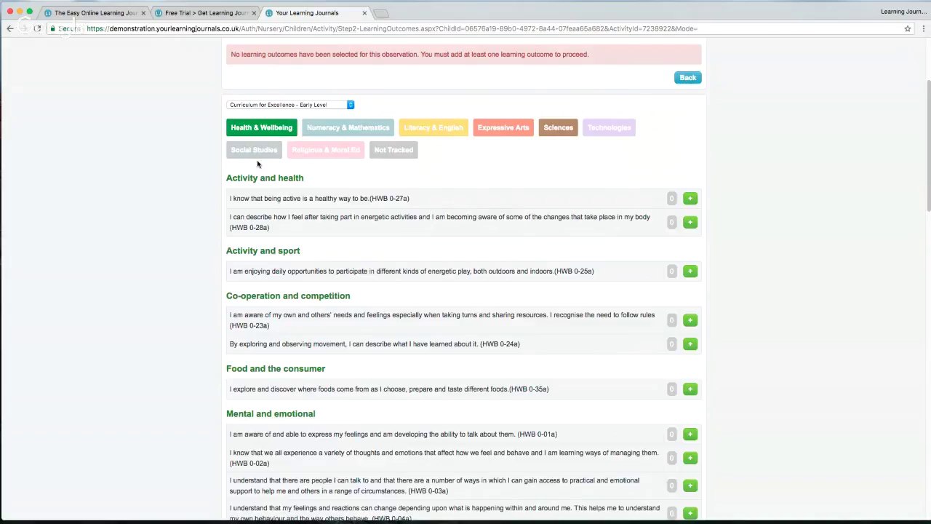
mouse_move(228, 201)
mouse_down()
mouse_move(334, 204)
mouse_move(368, 233)
mouse_move(359, 250)
mouse_up()
scroll(366, 269, down, 2)
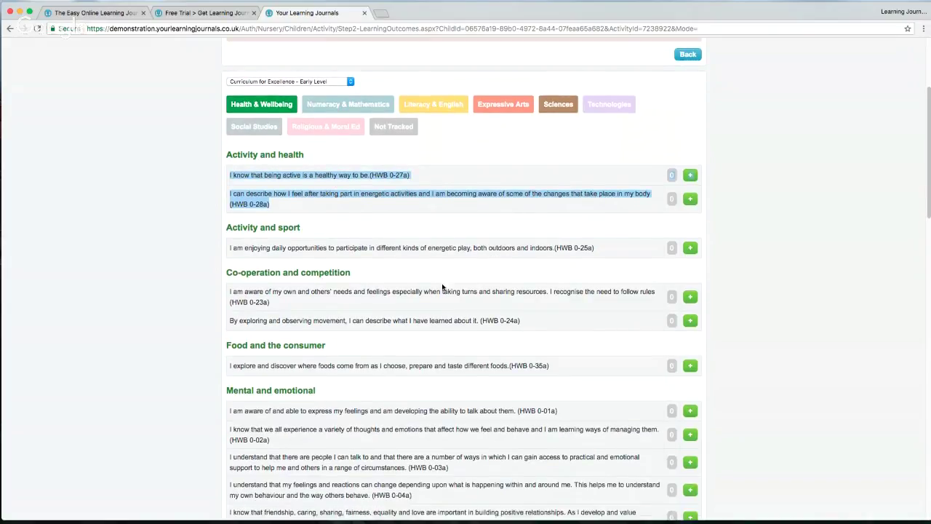
scroll(441, 284, up, 3)
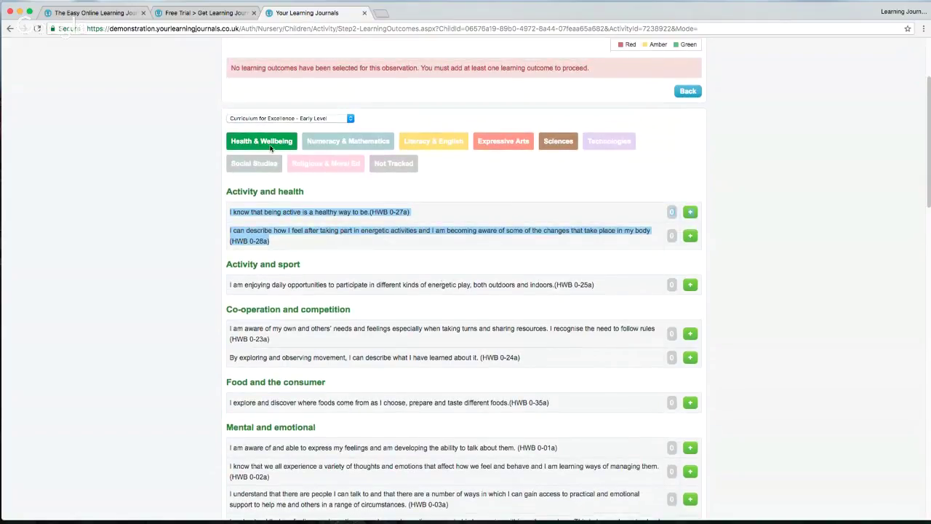
Add the Numeracy & Mathematics outcome MNU 0-03a to the observation.
click(333, 144)
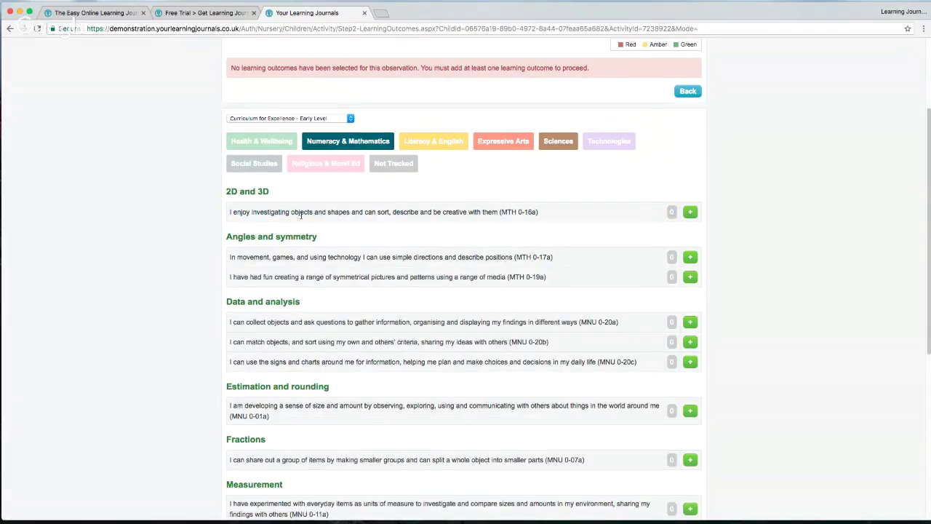
scroll(545, 228, down, 3)
scroll(543, 229, down, 2)
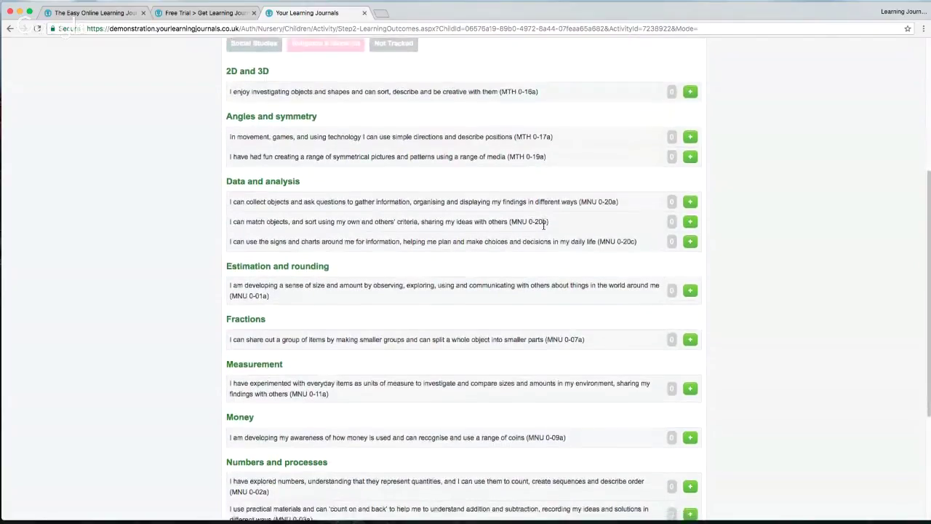
scroll(544, 226, down, 3)
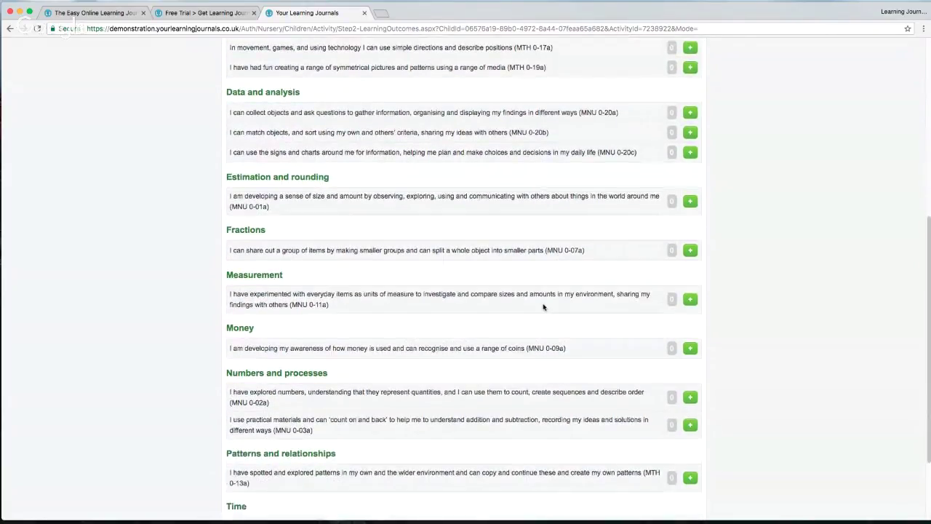
click(691, 425)
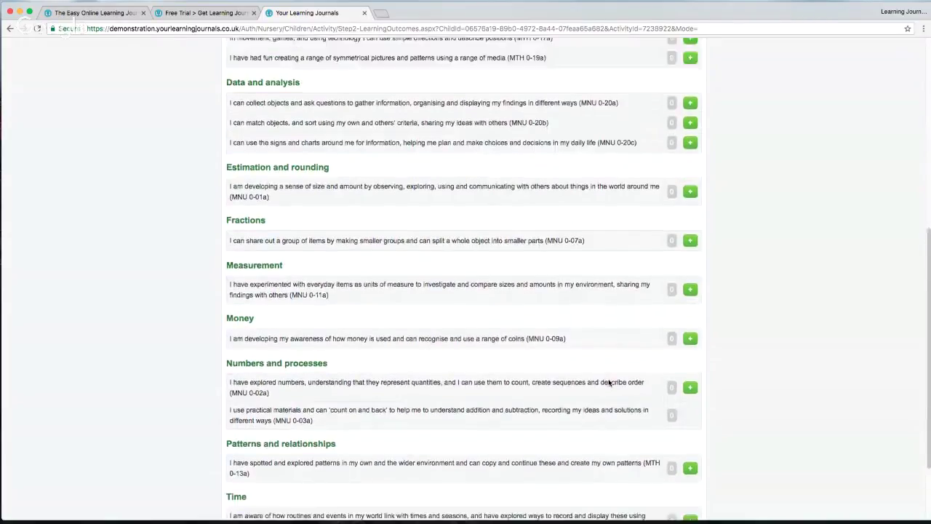
scroll(610, 382, up, 6)
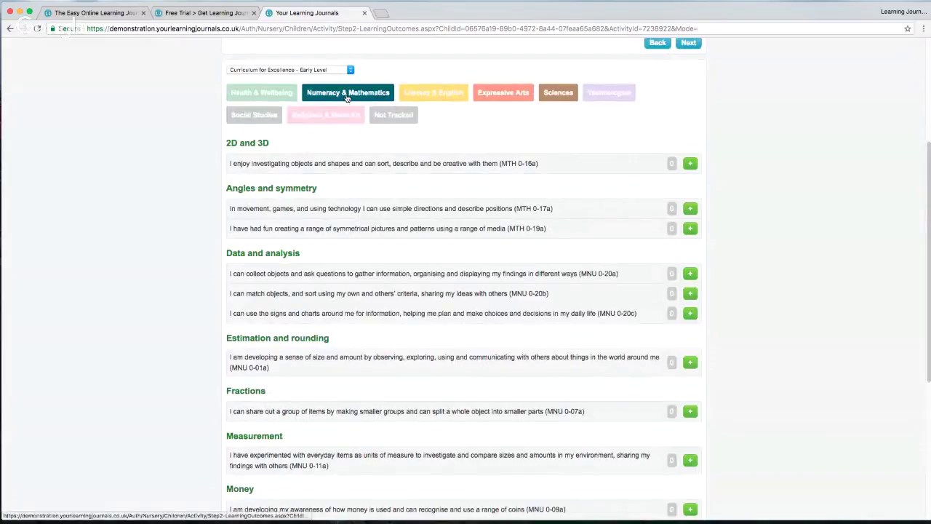
Add Technologies outcomes TCH 0-04a and TCH 0-04c from the Sciences category.
click(559, 95)
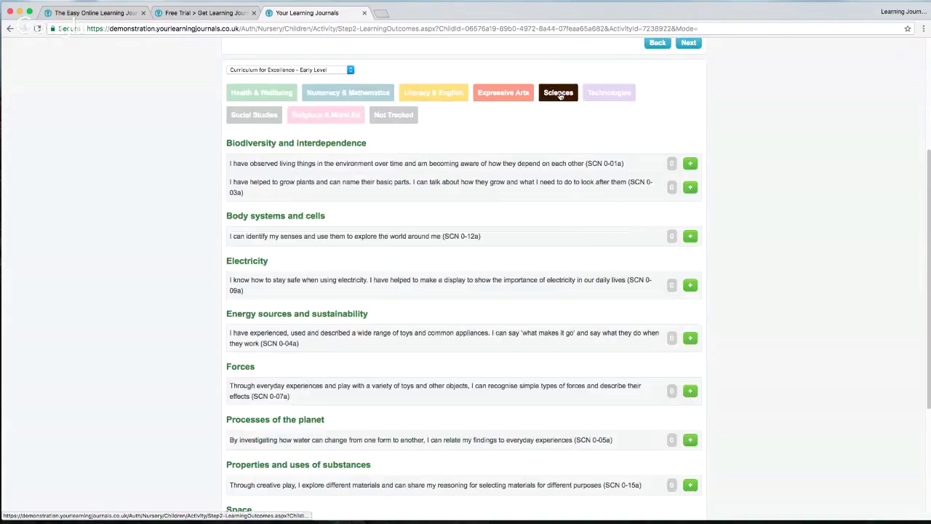
click(598, 93)
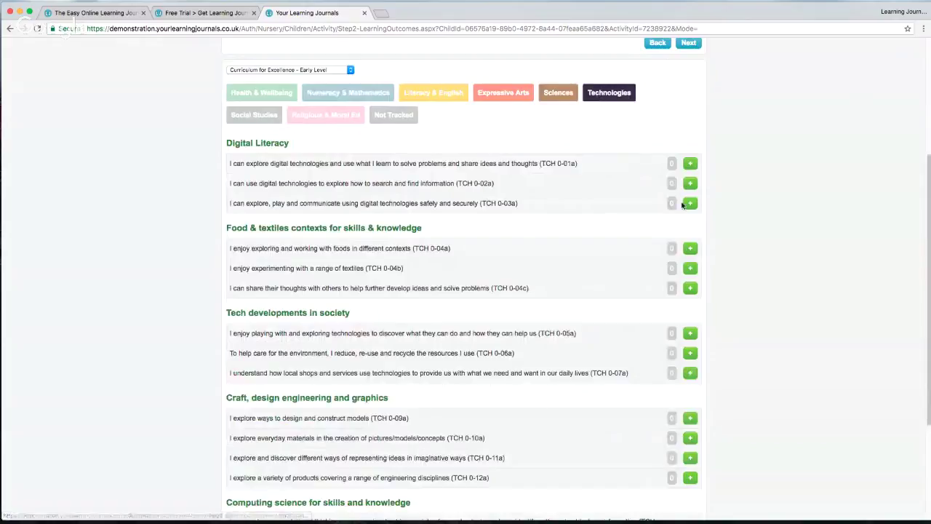
click(689, 248)
click(691, 289)
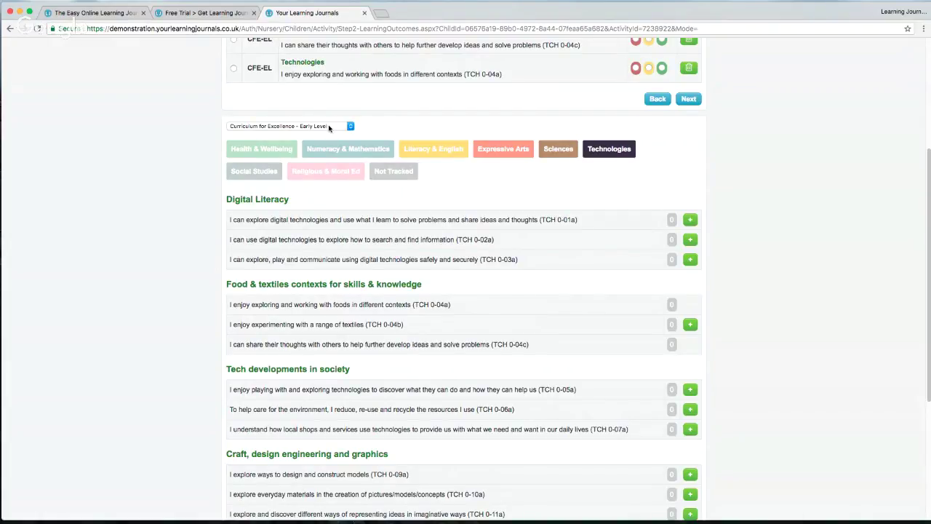
click(328, 128)
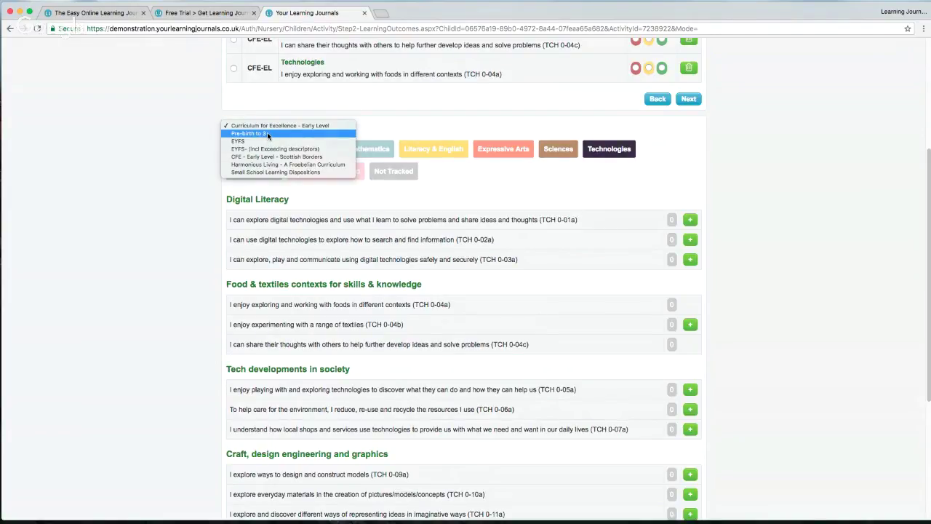
Switch the curriculum to Pre-birth to 3 and check the Red–Amber–Green legend.
click(268, 134)
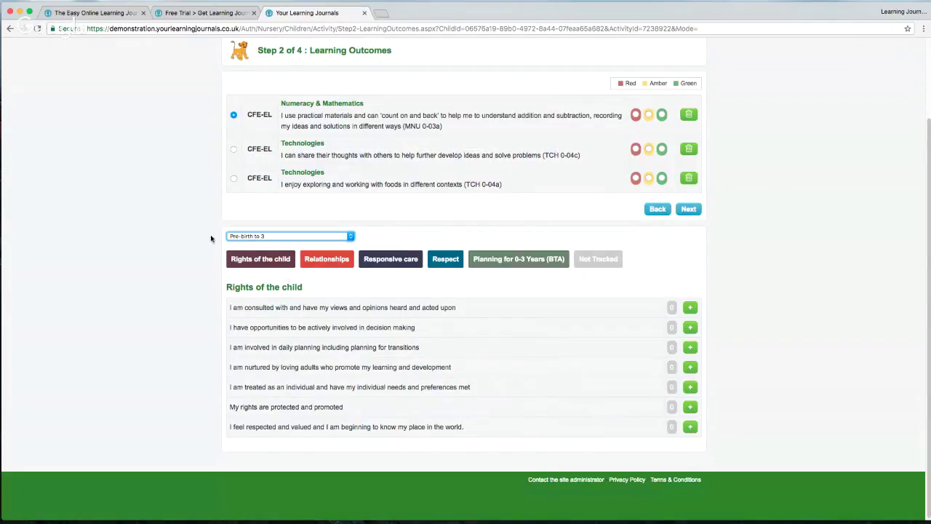
click(224, 290)
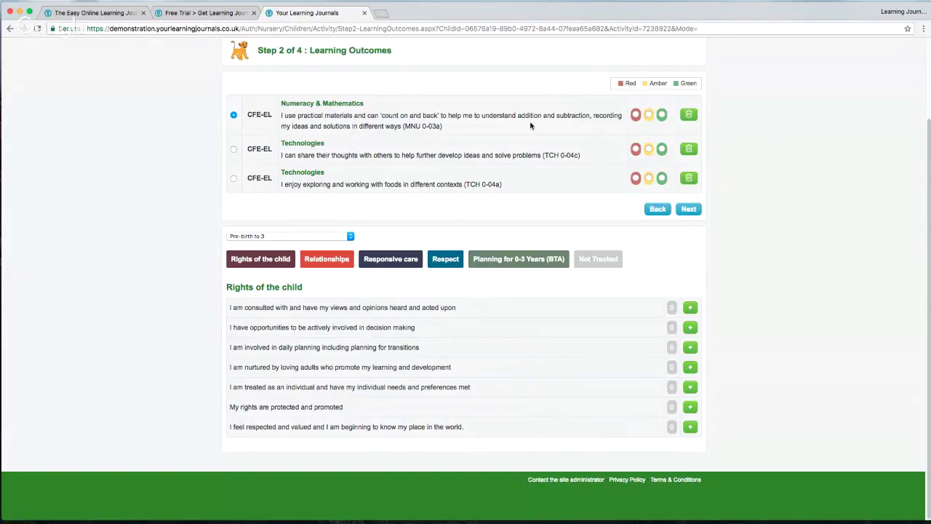
drag(680, 83, 693, 81)
click(693, 81)
mouse_move(619, 87)
mouse_down()
mouse_move(699, 84)
mouse_move(622, 90)
mouse_up()
click(699, 85)
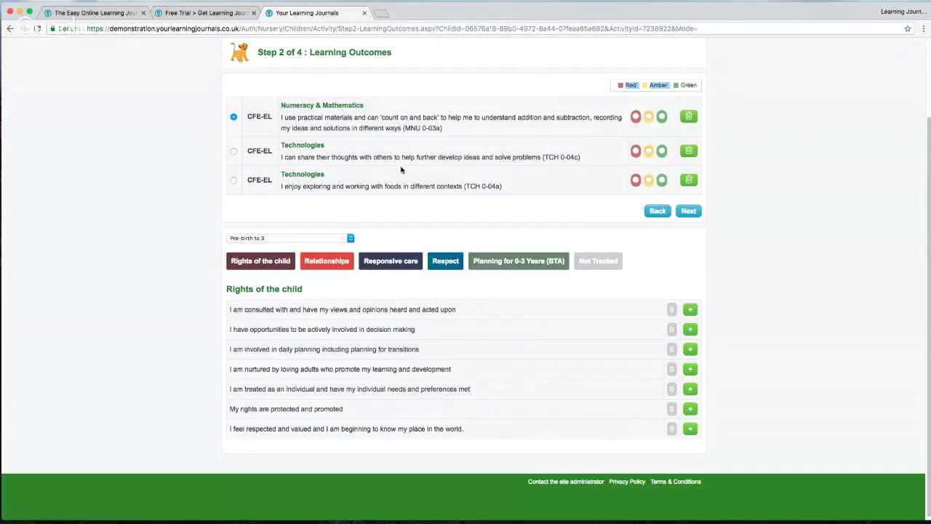
Rate the numeracy outcome red, first Technologies outcome amber, second Technologies outcome green.
click(636, 116)
click(648, 151)
click(662, 181)
click(626, 85)
Go to Step 3 of 4, Progression Pathways, and review the listed I can statements.
click(689, 212)
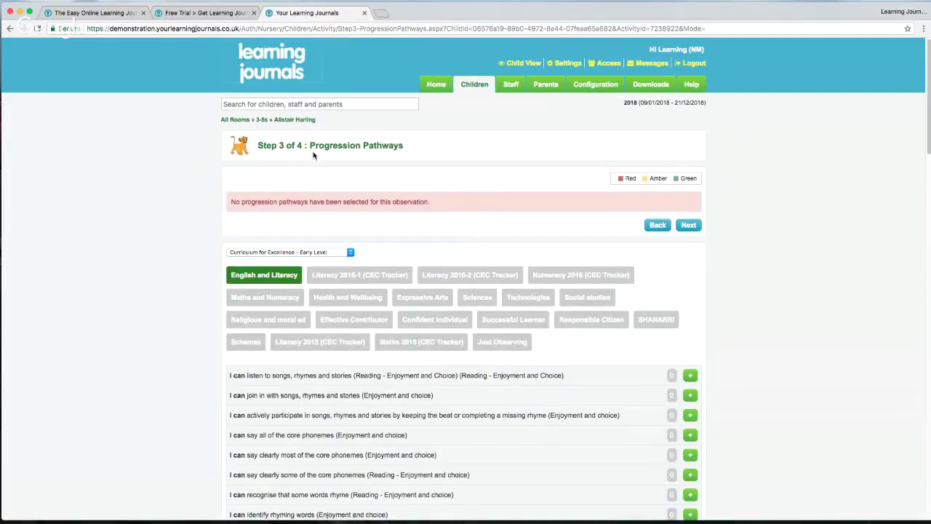
drag(307, 144, 404, 145)
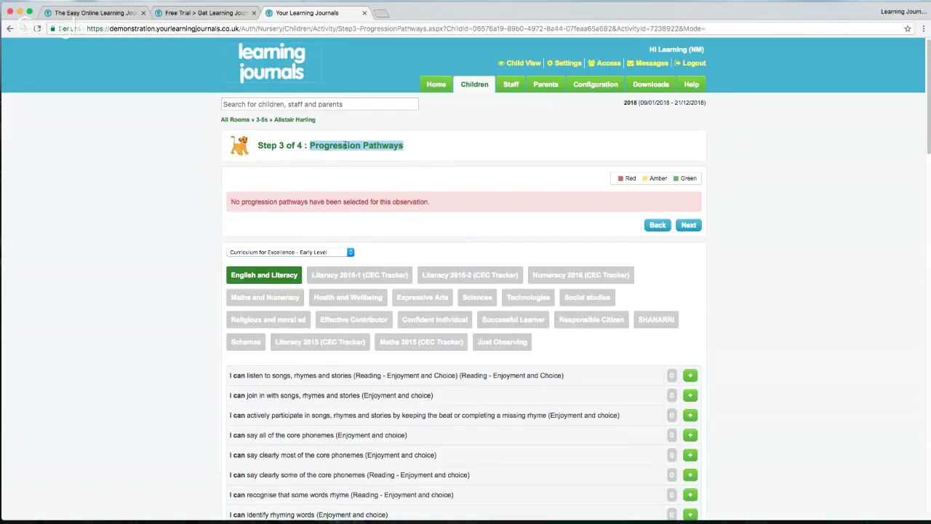
drag(310, 146, 402, 147)
scroll(370, 206, down, 5)
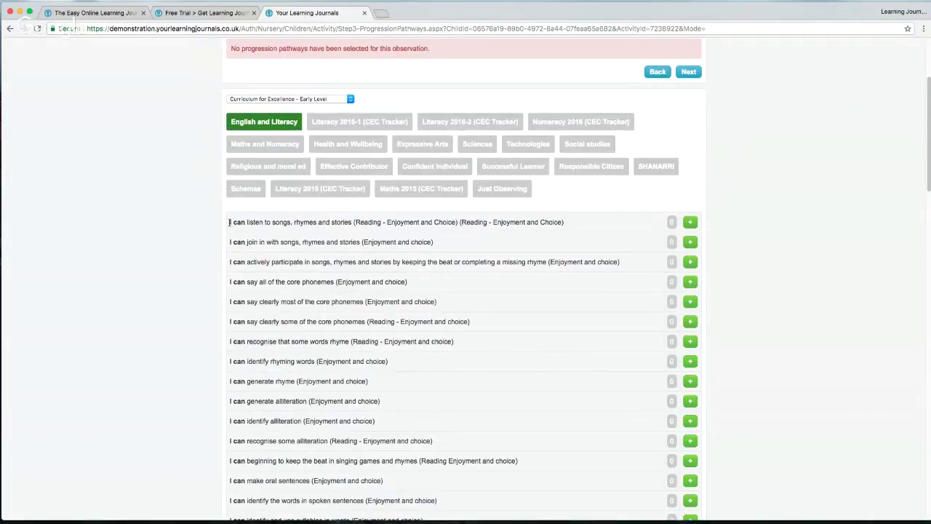
drag(229, 222, 570, 222)
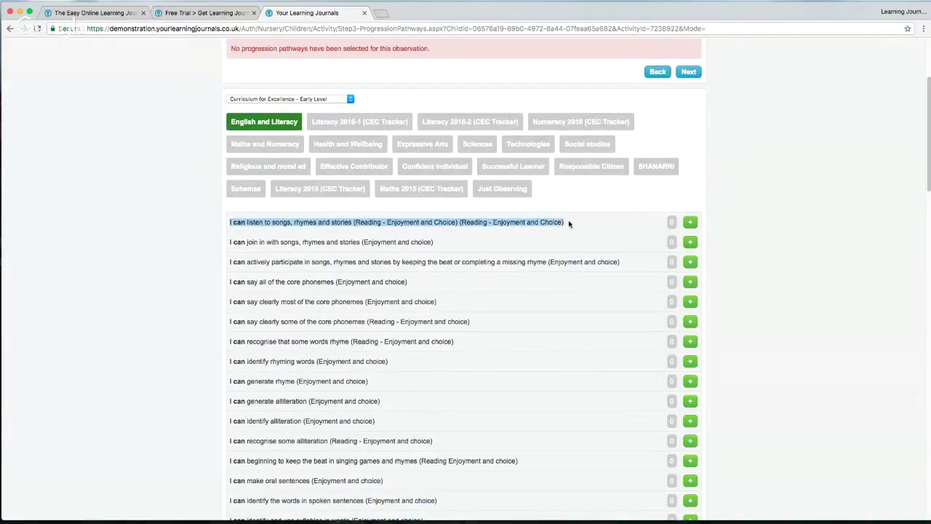
scroll(288, 265, down, 2)
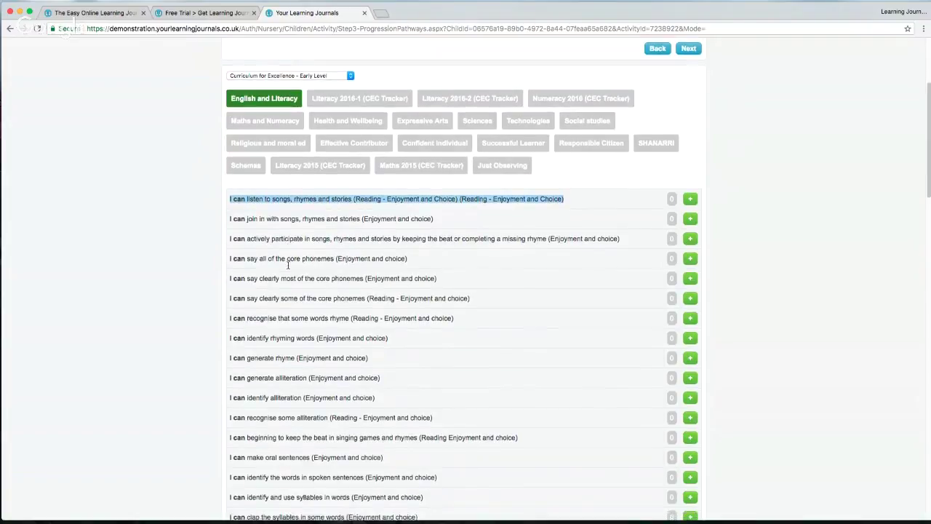
scroll(288, 269, down, 8)
scroll(288, 273, up, 9)
scroll(288, 274, up, 3)
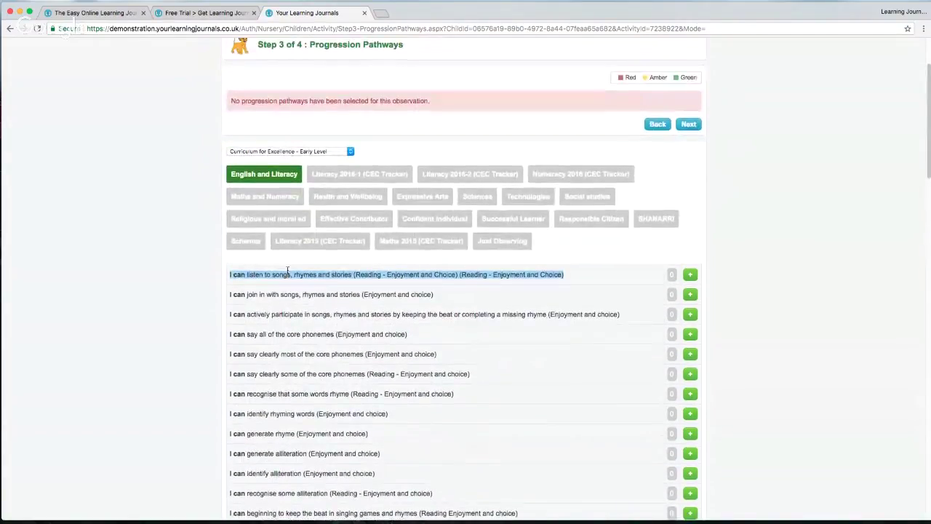
scroll(287, 270, down, 1)
scroll(287, 270, up, 1)
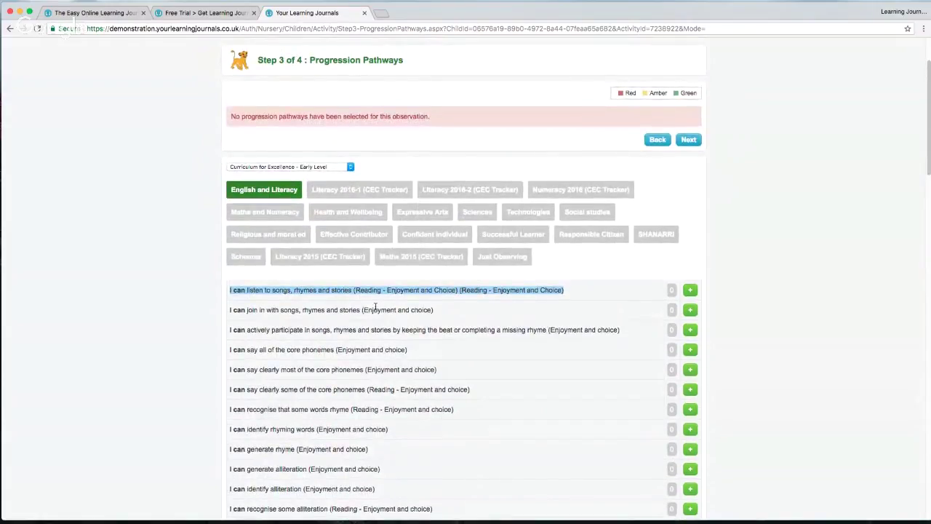
Add the Numeracy 2016 (CEC Tracker) pathways for naming simple 2D shapes and comparing size, length and height.
click(358, 193)
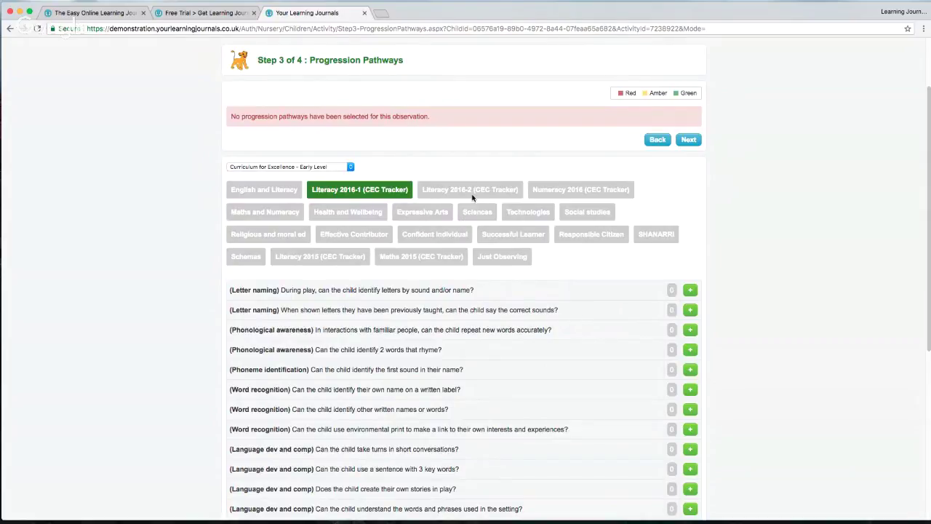
click(550, 190)
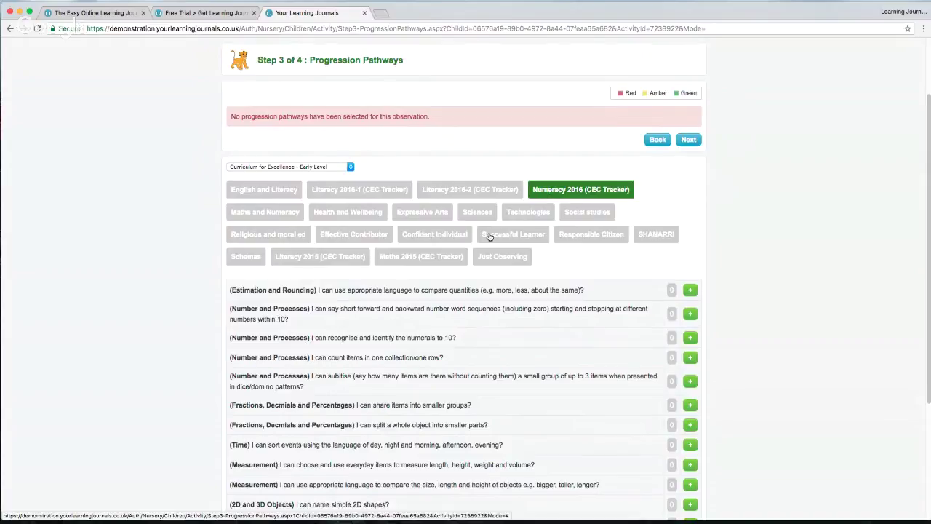
scroll(495, 240, down, 2)
click(689, 440)
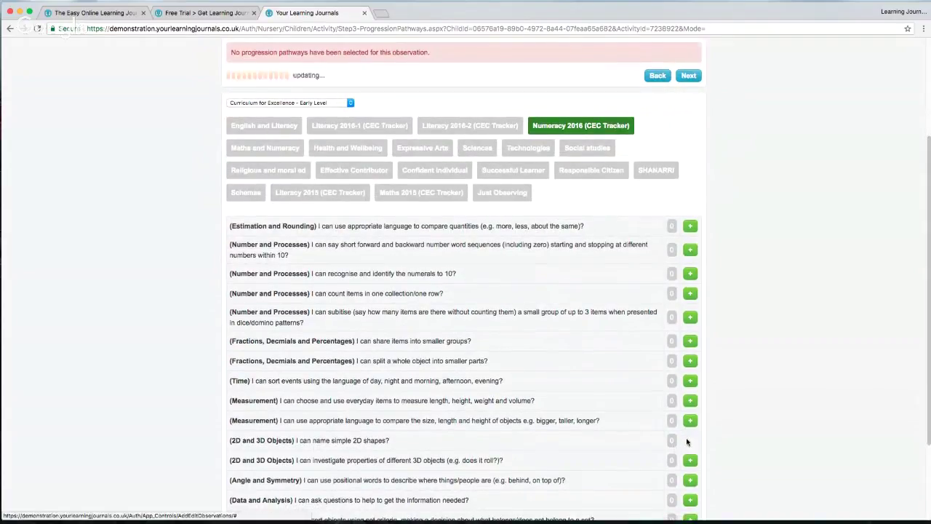
click(690, 428)
Rate the size and length pathway red and continue to Step 4, Publish Observation.
scroll(597, 402, up, 3)
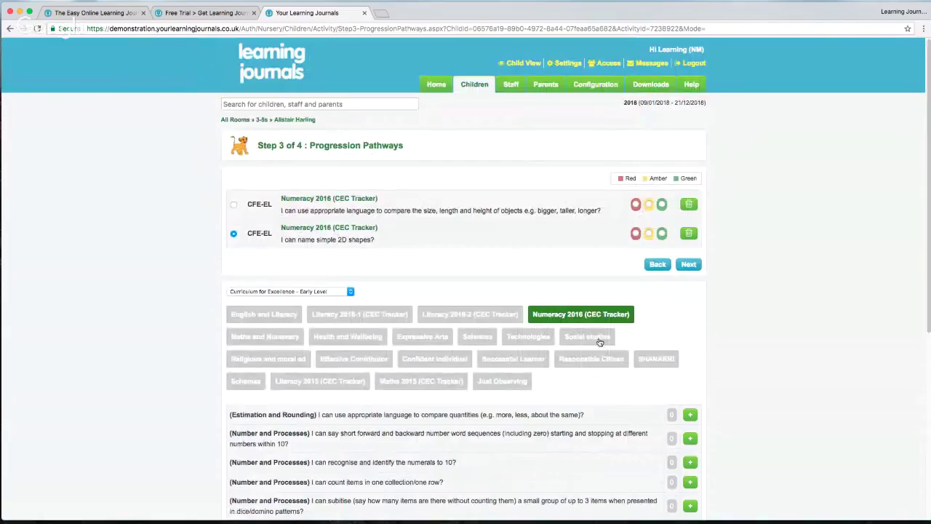
click(636, 206)
click(689, 265)
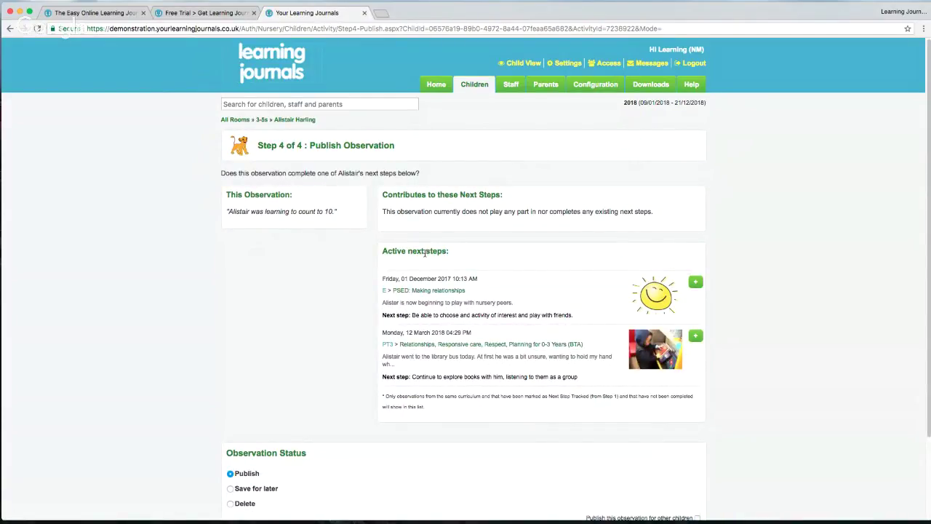
Review the observation's description and the listed active next steps.
drag(200, 192, 337, 217)
scroll(338, 216, down, 1)
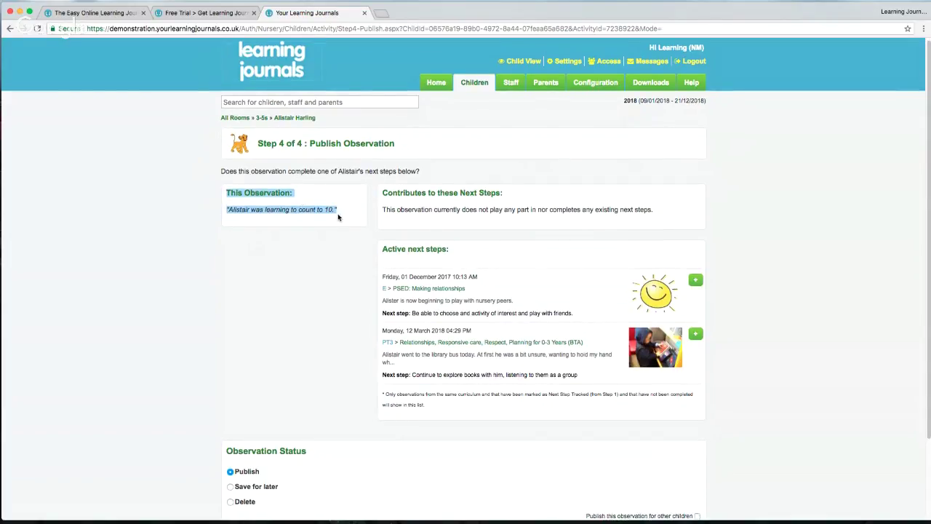
mouse_move(379, 246)
mouse_down()
mouse_move(542, 286)
mouse_move(574, 320)
mouse_move(698, 376)
mouse_move(710, 397)
mouse_move(361, 256)
mouse_move(381, 256)
mouse_up()
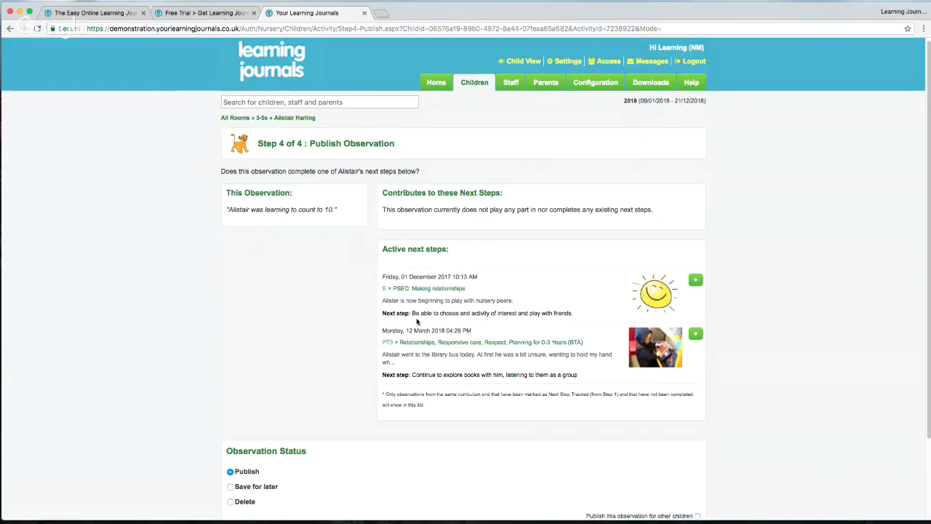
drag(413, 313, 576, 315)
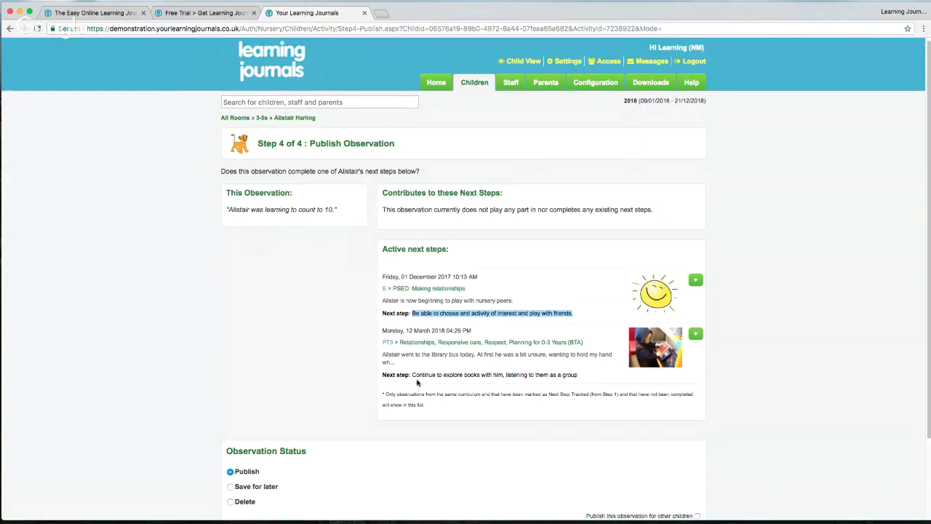
drag(413, 375, 572, 382)
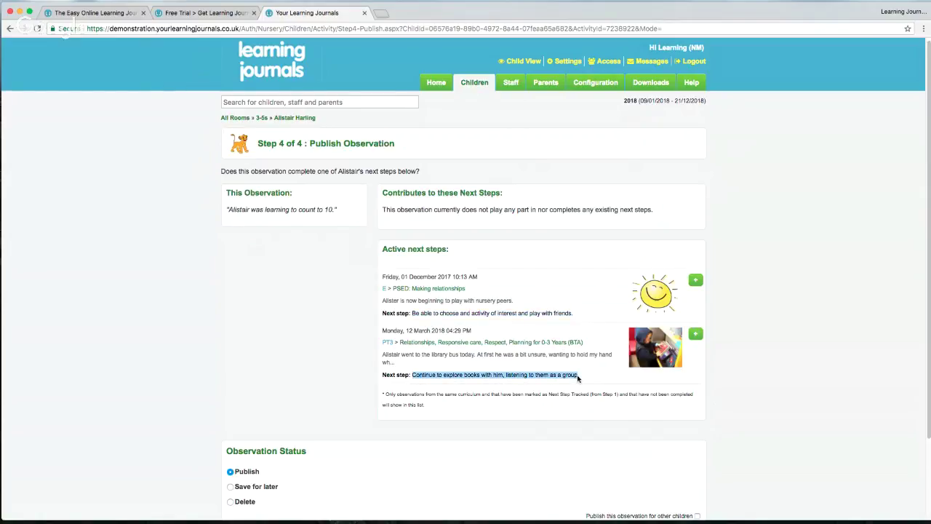
click(745, 383)
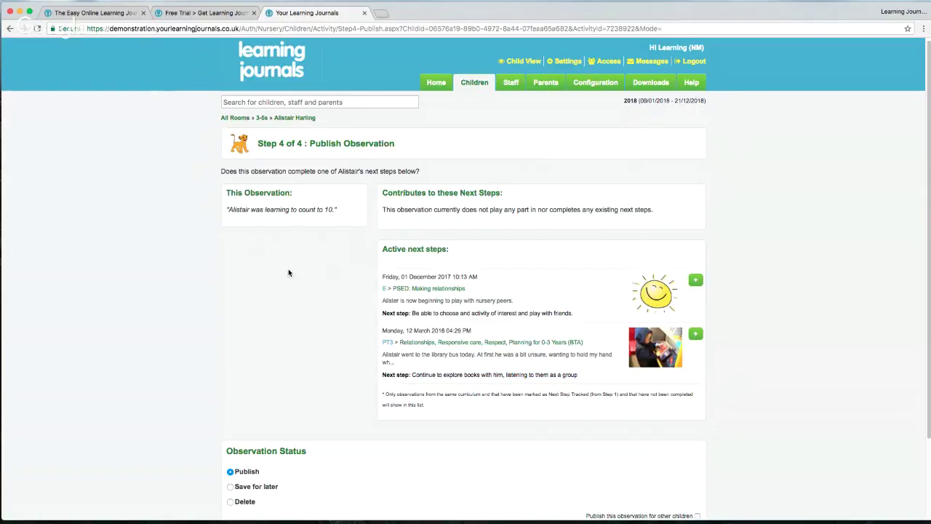
drag(225, 209, 336, 211)
scroll(385, 305, down, 1)
scroll(432, 314, up, 1)
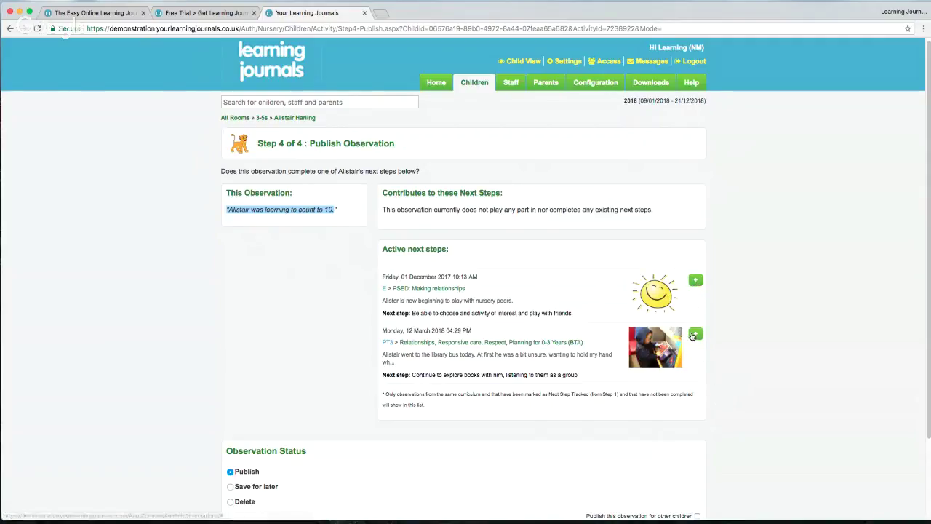
Link the Friday 01 December 2017 'Making relationships' next step so it appears under Contributes to these Next Steps.
click(695, 281)
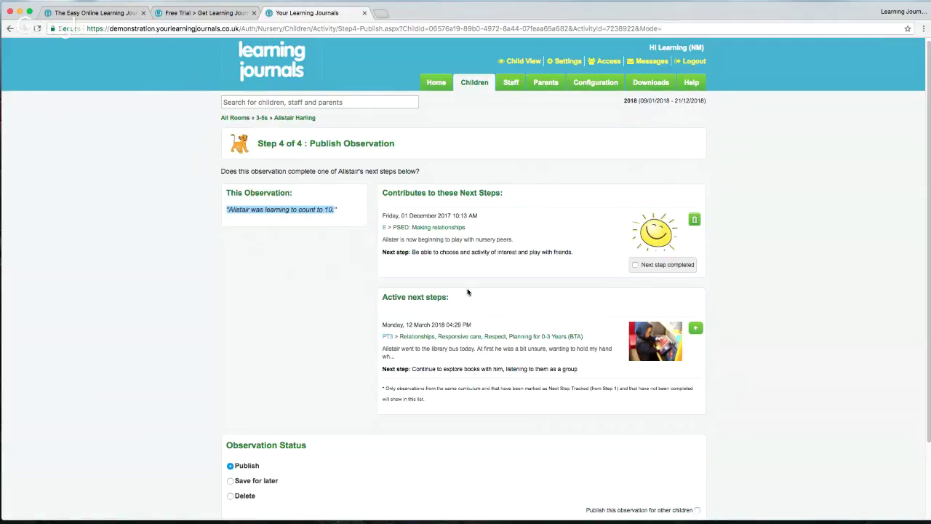
click(228, 217)
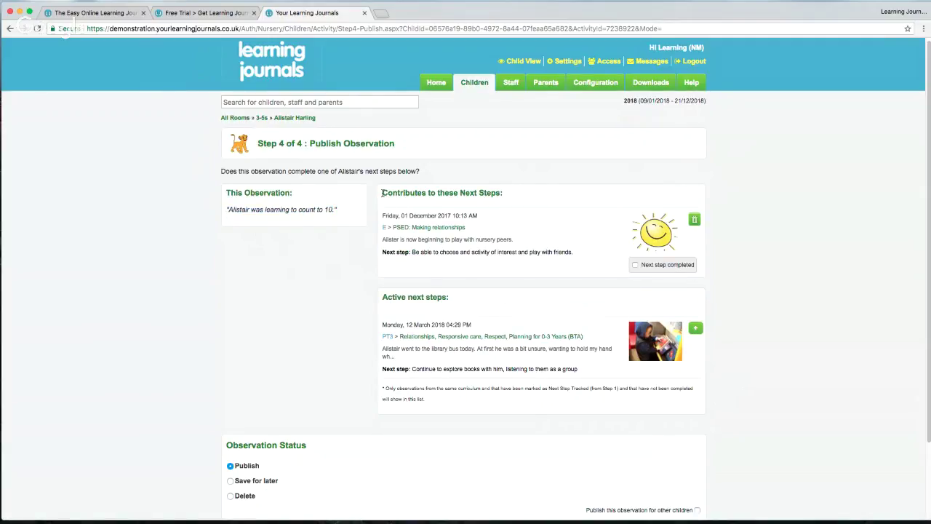
drag(235, 195, 501, 188)
scroll(506, 194, up, 1)
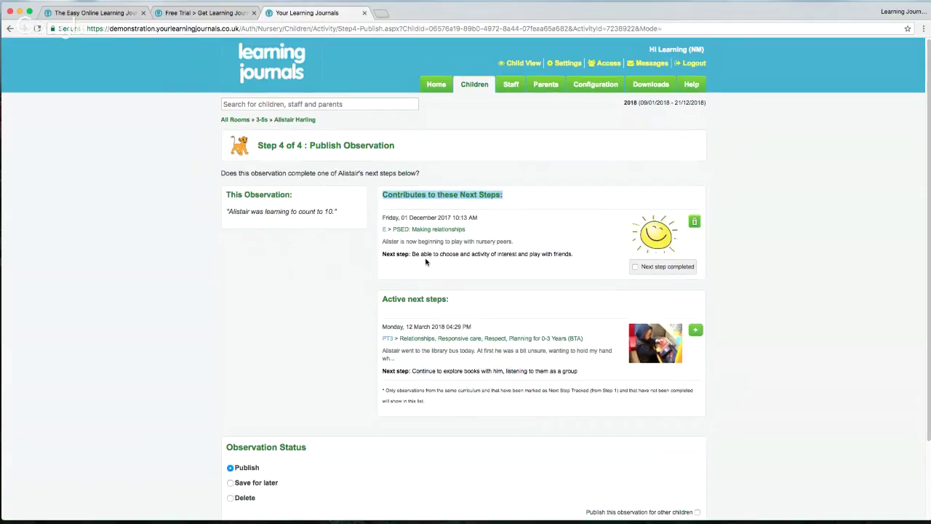
drag(413, 255, 580, 256)
click(578, 260)
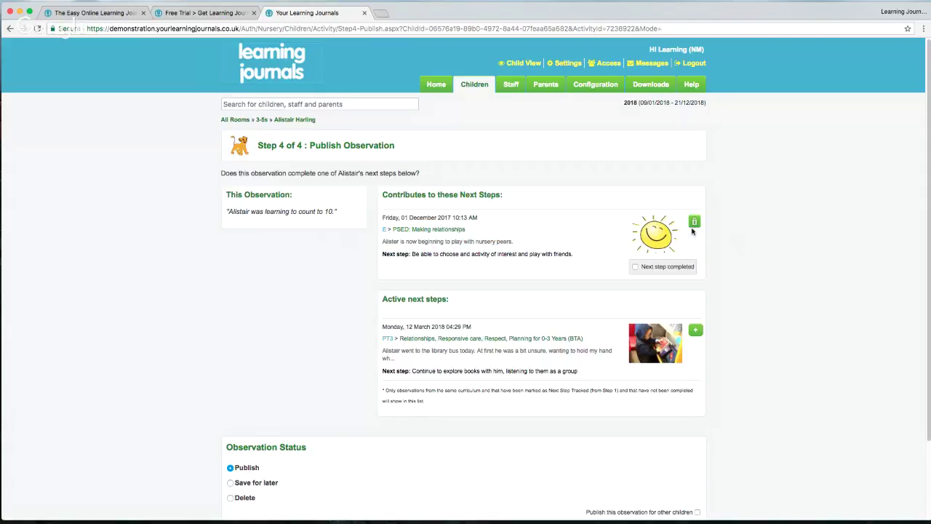
Unlink the December next step, then publish the counting observation for other children as well.
click(694, 222)
scroll(738, 267, down, 3)
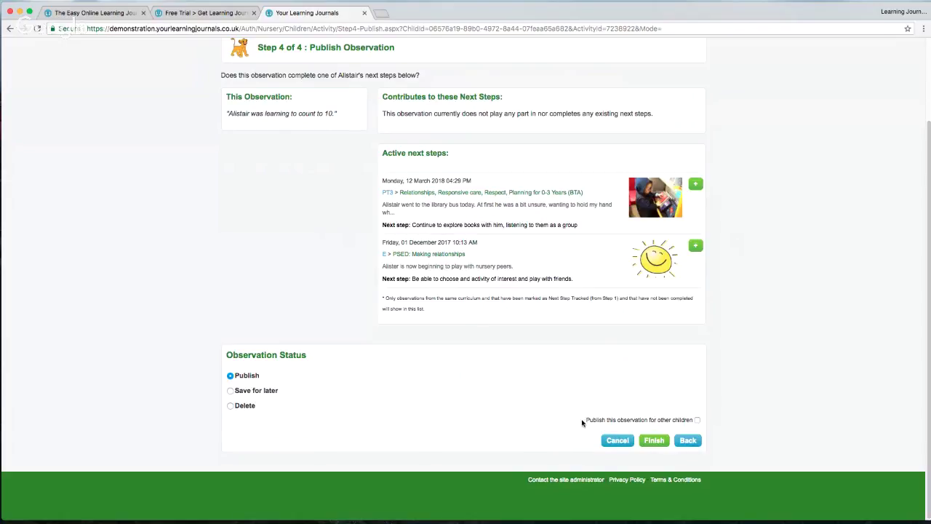
mouse_move(586, 421)
mouse_down()
mouse_move(697, 422)
mouse_move(597, 426)
mouse_up()
click(697, 420)
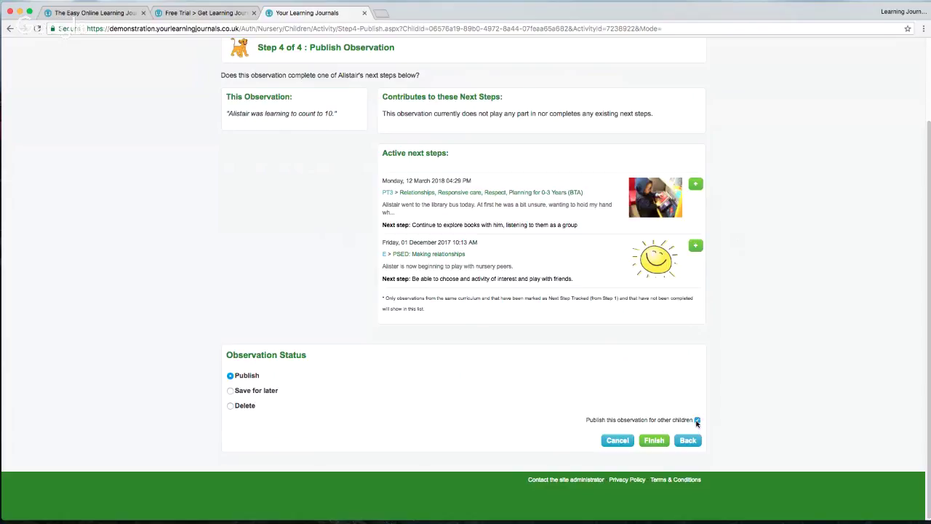
click(654, 440)
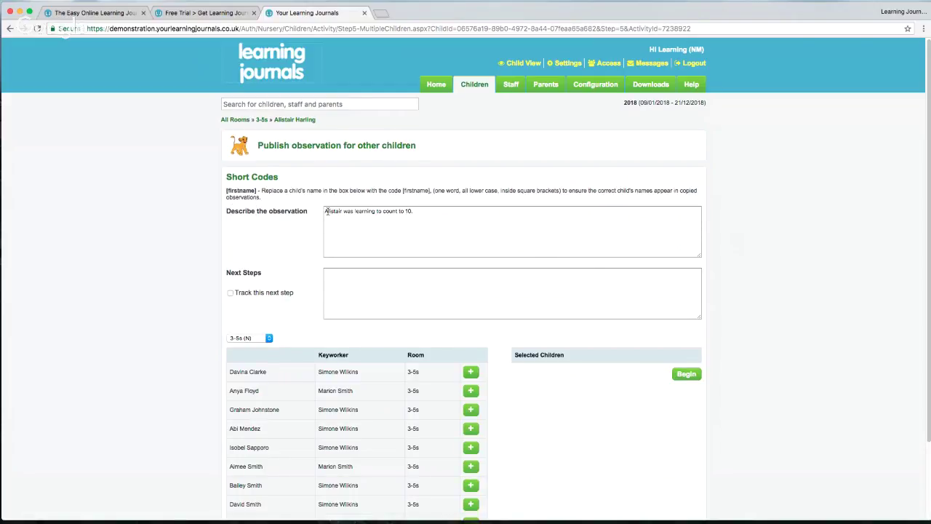
Add three 3-5s children to the Selected Children list for the observation copy.
click(424, 231)
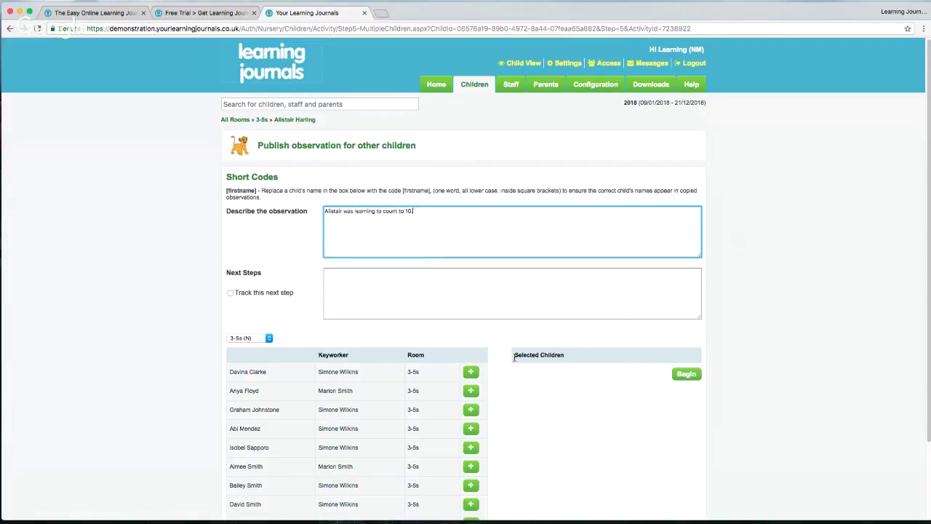
scroll(500, 367, down, 3)
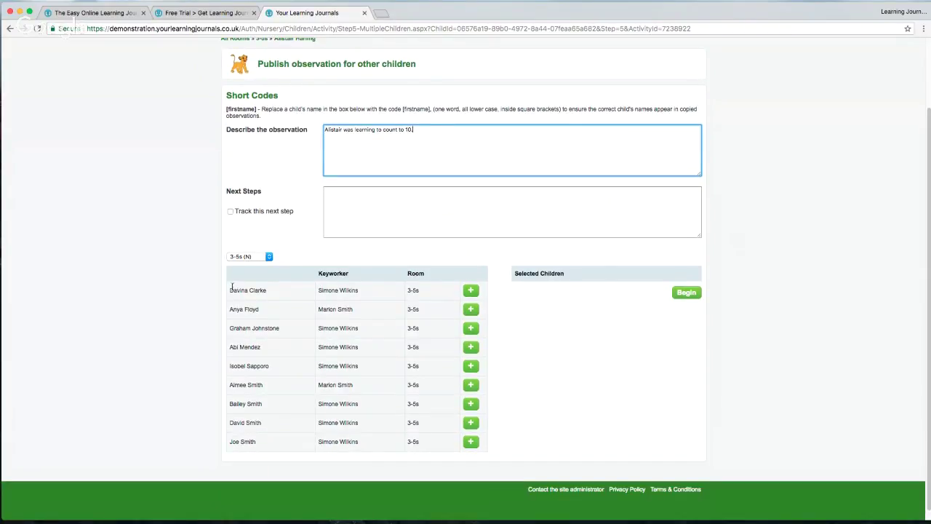
text(.)
click(470, 442)
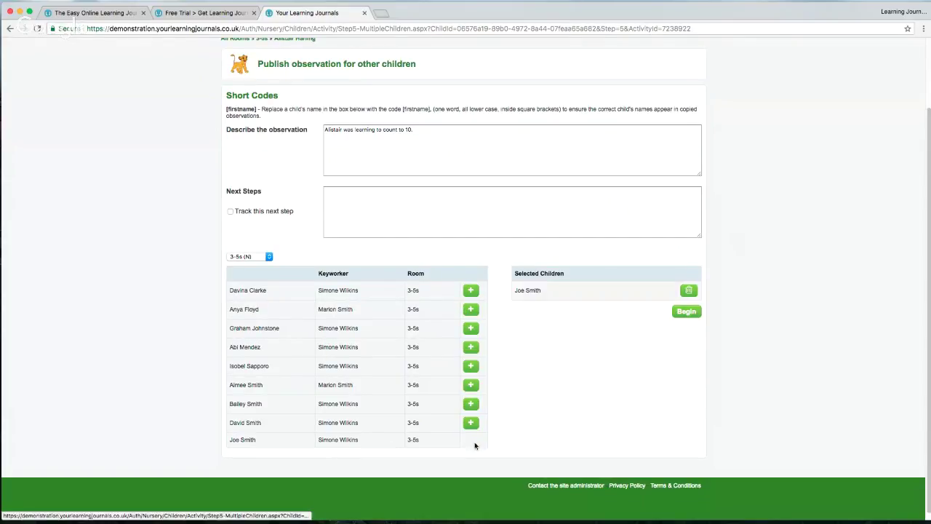
click(471, 367)
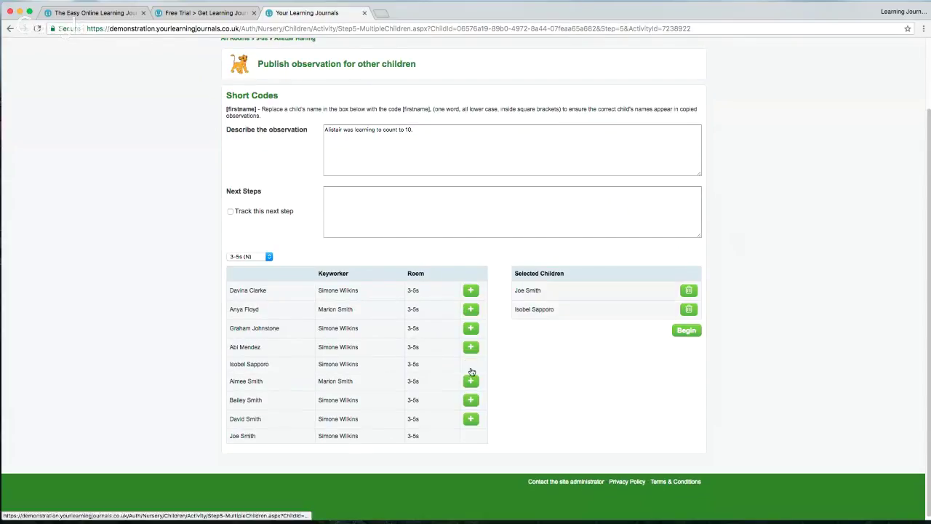
click(474, 331)
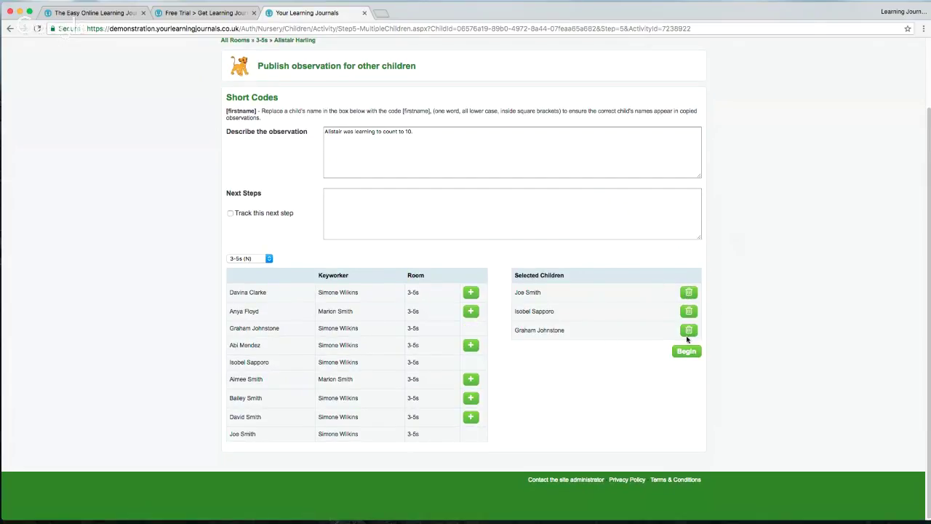
Select the child's name at the start of the observation description.
scroll(535, 393, up, 2)
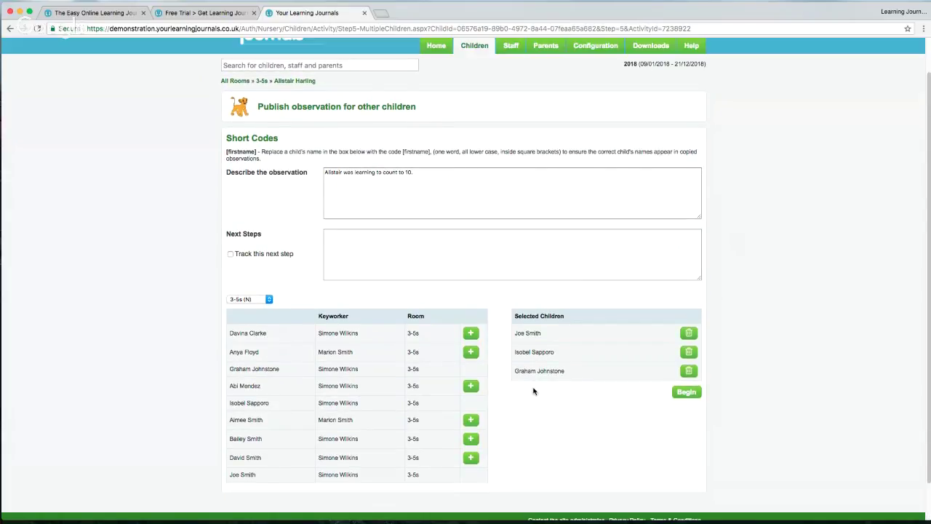
click(345, 199)
mouse_move(325, 173)
mouse_down()
mouse_move(427, 176)
mouse_move(324, 173)
mouse_up()
click(426, 175)
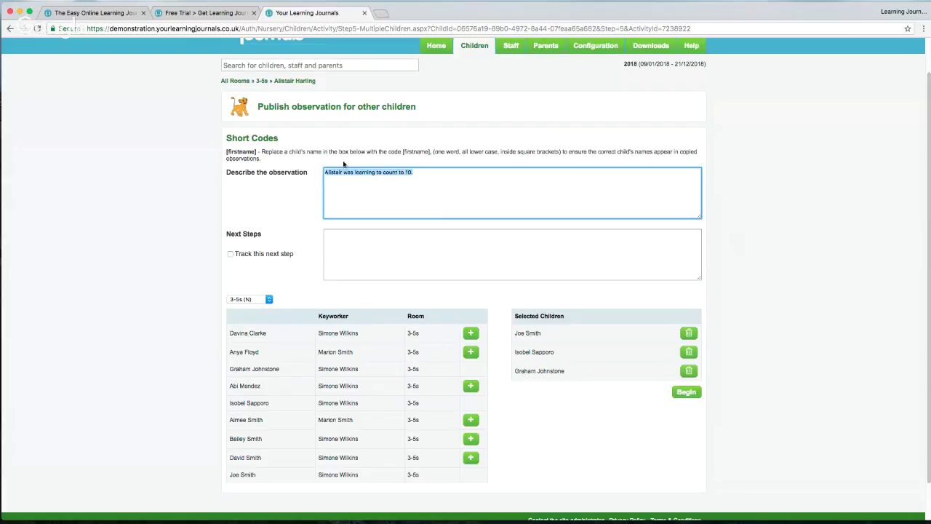
click(365, 199)
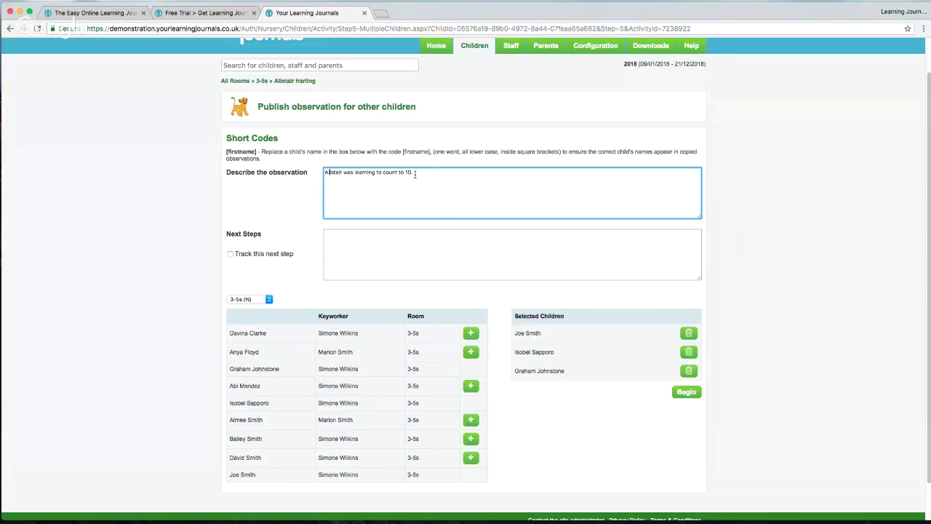
double_click(333, 172)
mouse_move(225, 150)
mouse_down()
mouse_move(266, 160)
mouse_move(225, 152)
mouse_up()
click(265, 160)
click(225, 151)
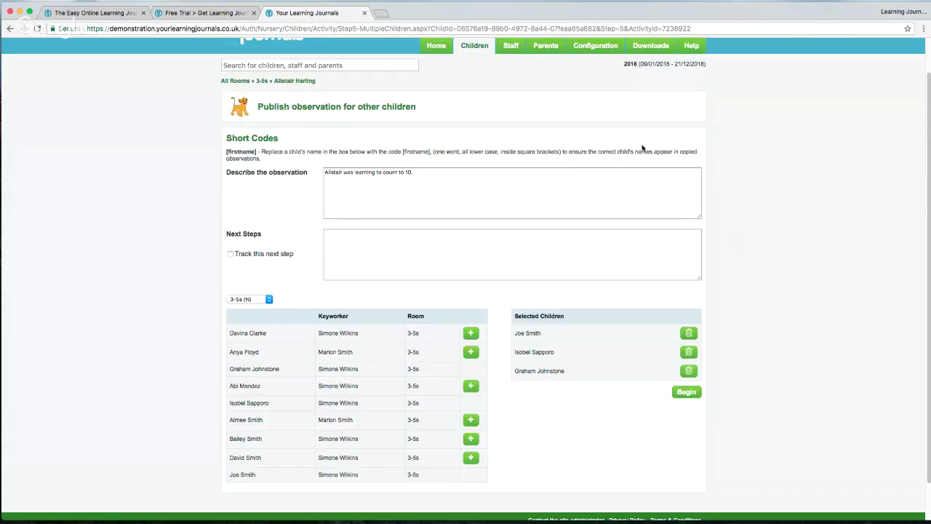
double_click(332, 172)
Replace the child's name with [firstname] and begin copying the observation to the three children.
key(BackSpace)
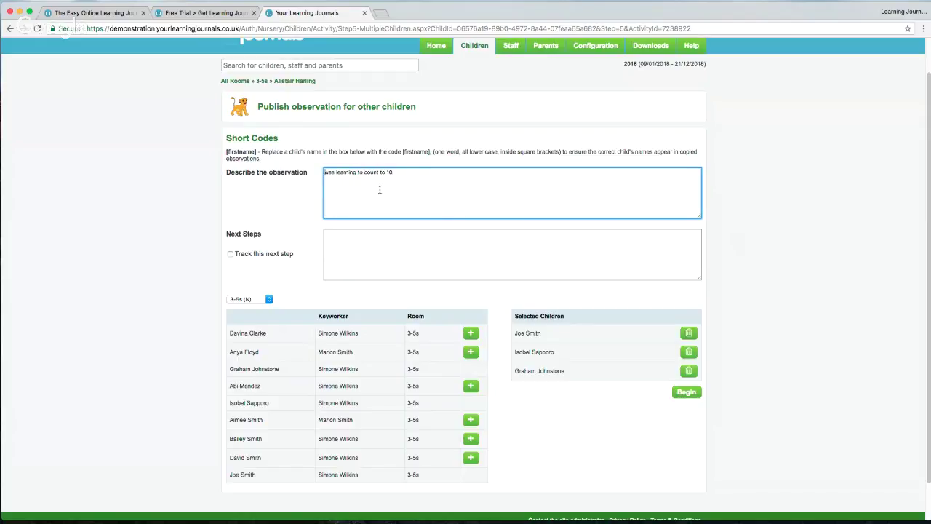
text([firstname])
drag(326, 172, 350, 173)
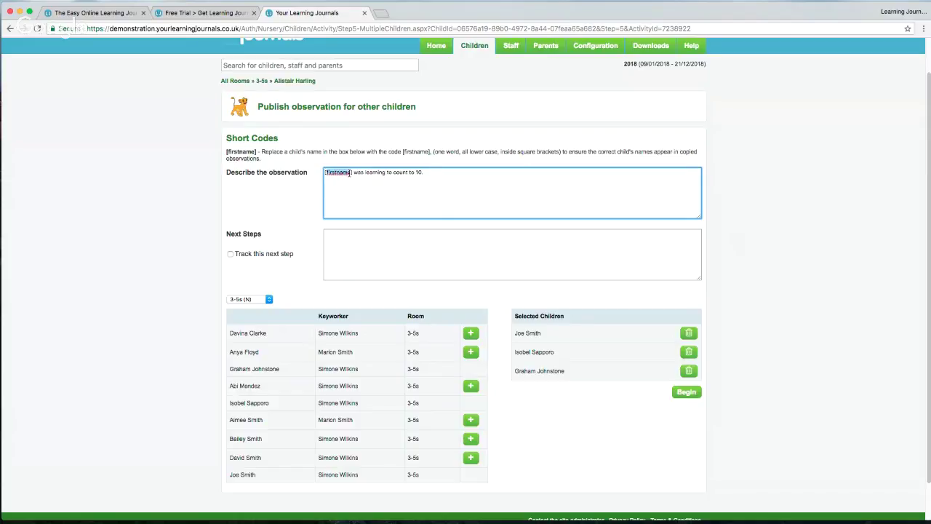
click(352, 174)
click(678, 395)
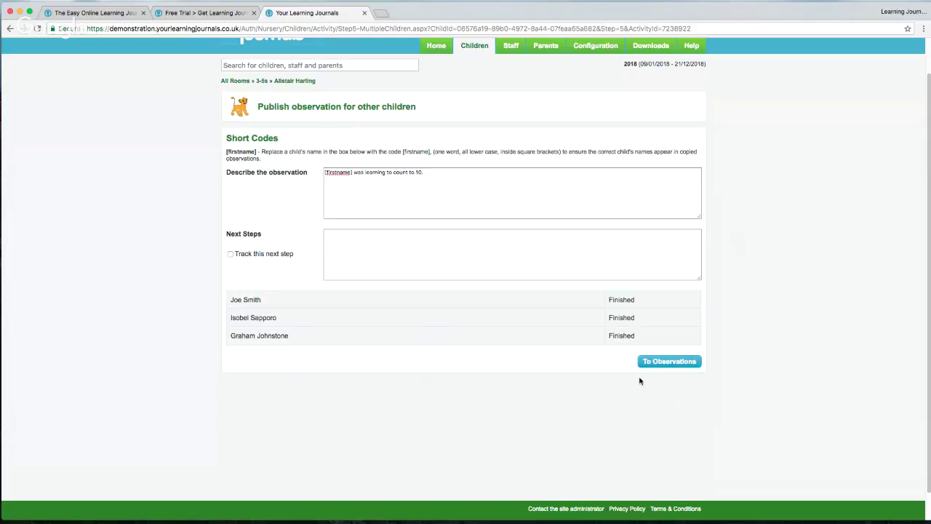
Return to the child's observations and enlarge the rabbit, dog and lion pictures.
click(667, 365)
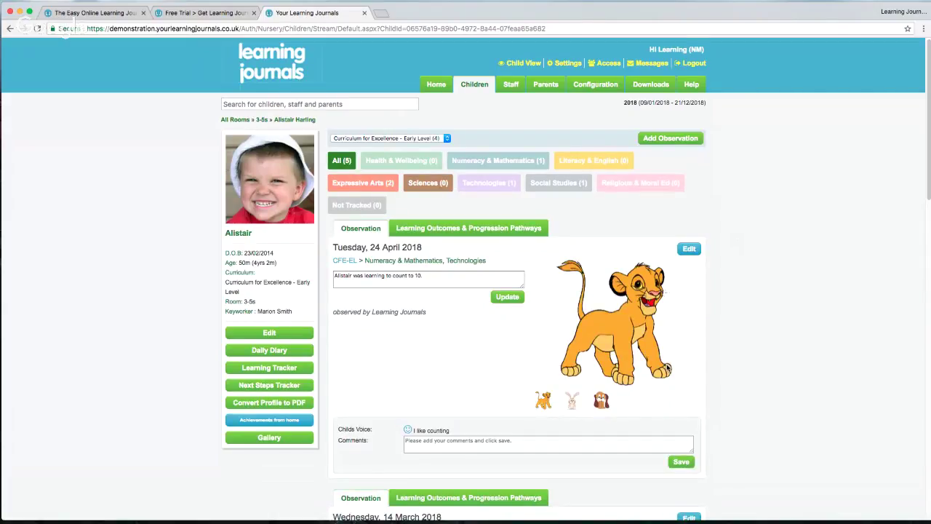
drag(333, 312, 420, 320)
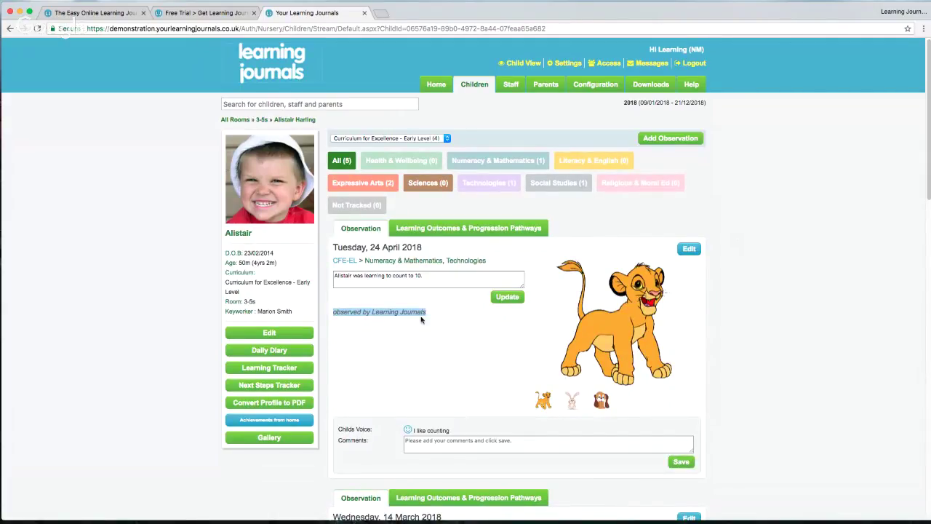
click(424, 314)
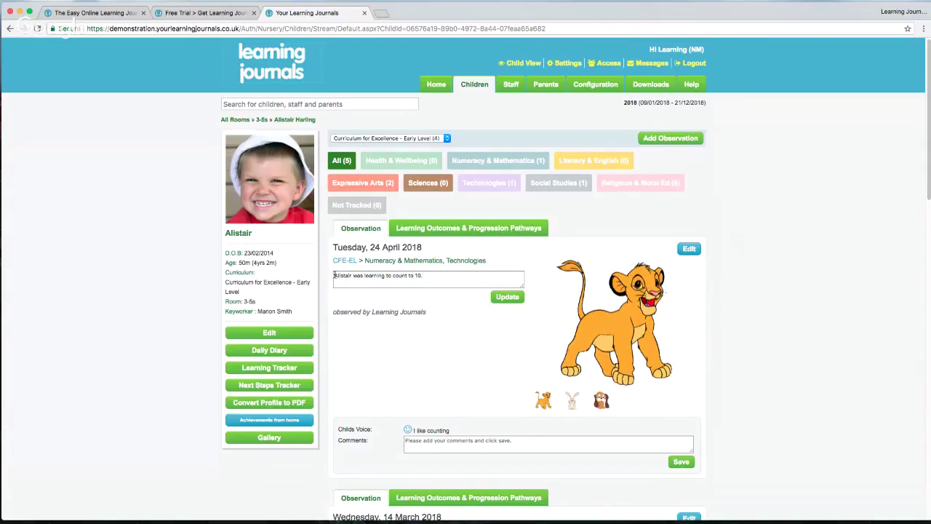
click(570, 402)
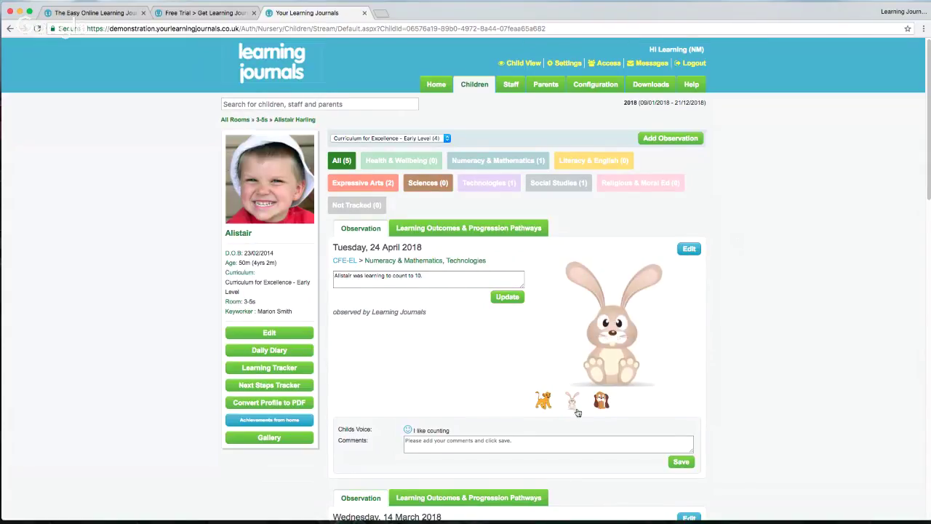
click(603, 409)
click(574, 407)
click(541, 406)
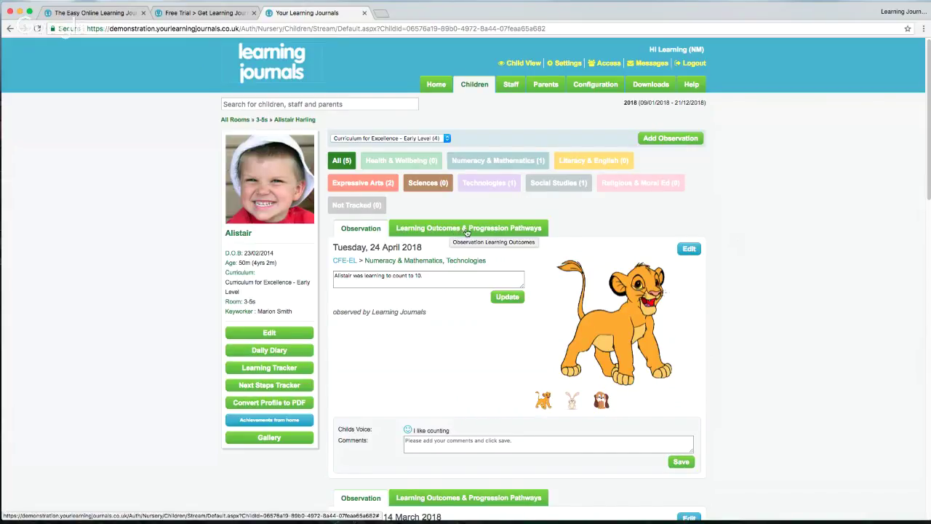
Review the observation's Learning Outcomes & Progression Pathways, then go back to the Observation tab.
click(490, 230)
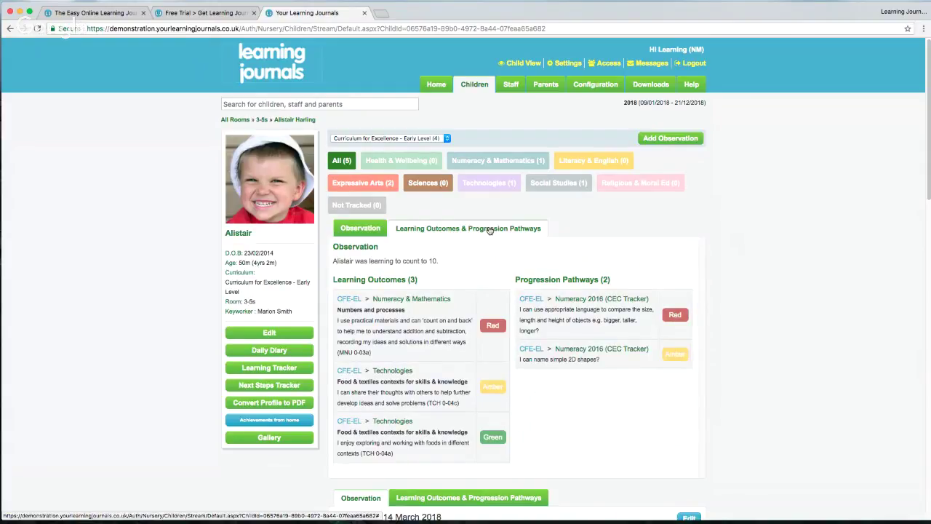
scroll(472, 328, down, 2)
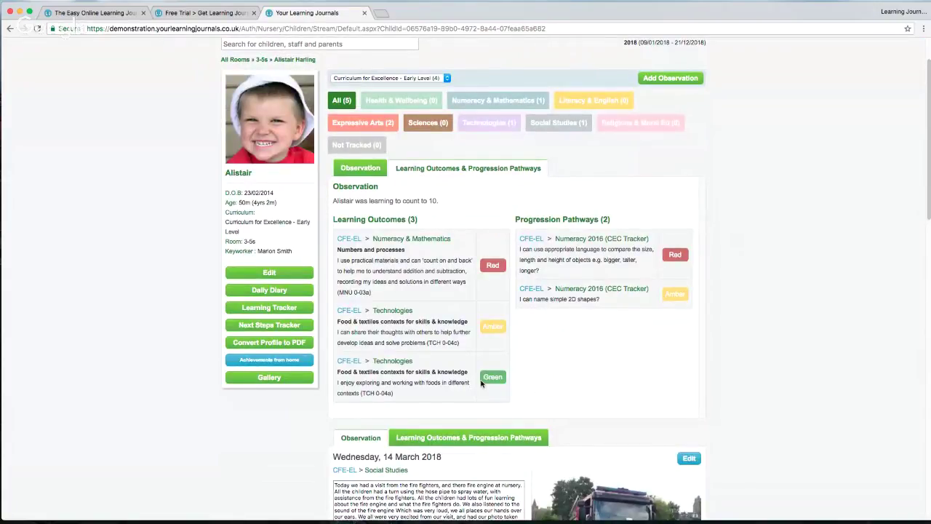
scroll(459, 289, up, 1)
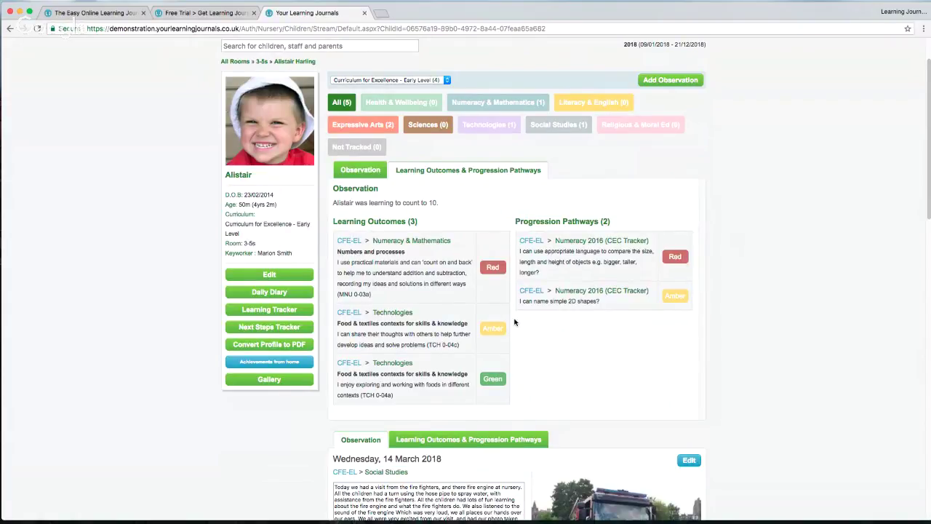
scroll(514, 322, down, 1)
scroll(515, 322, up, 1)
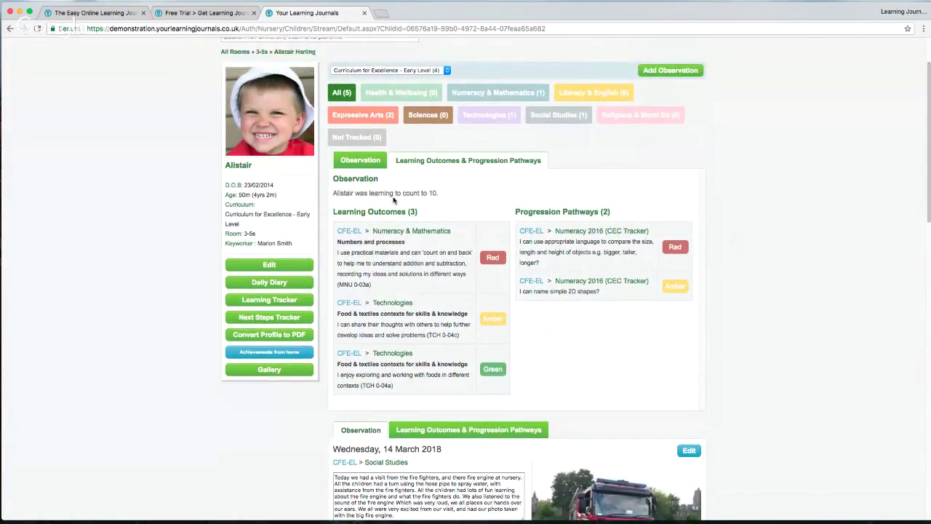
click(364, 162)
scroll(466, 256, down, 3)
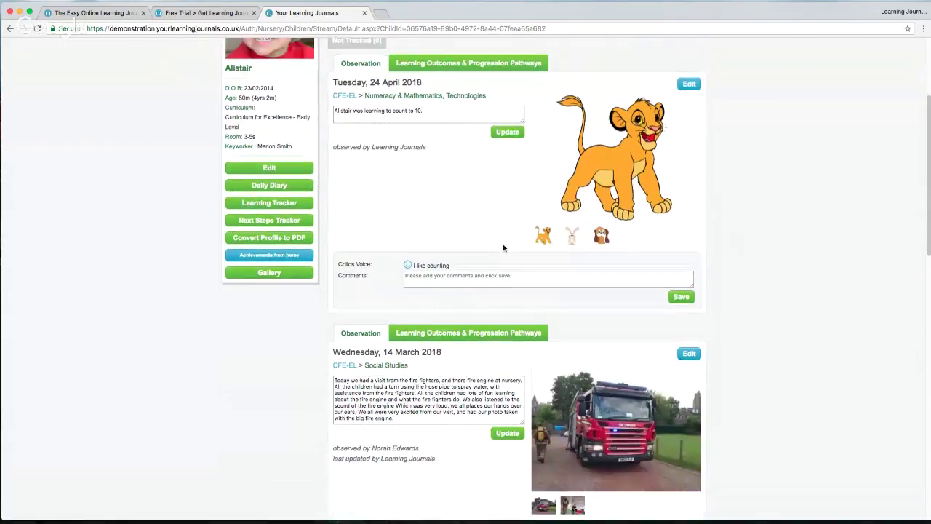
scroll(514, 269, down, 5)
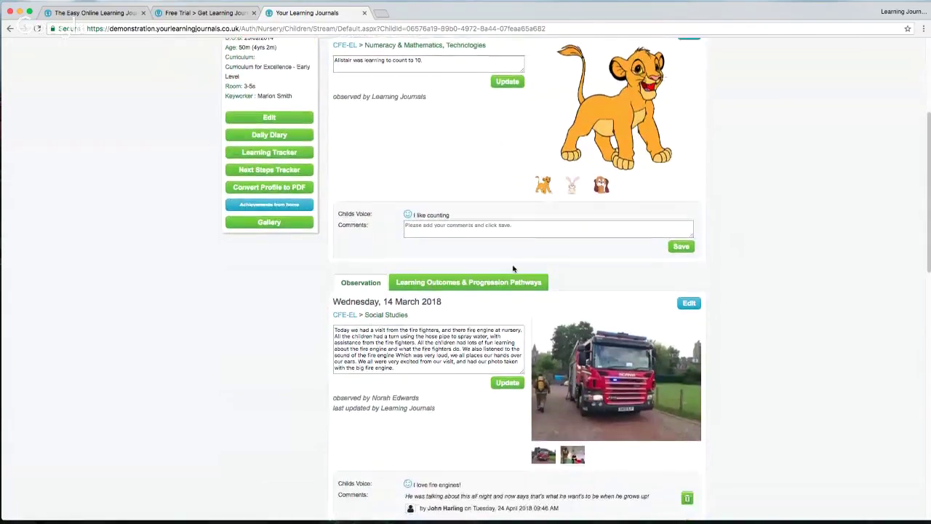
scroll(514, 270, up, 10)
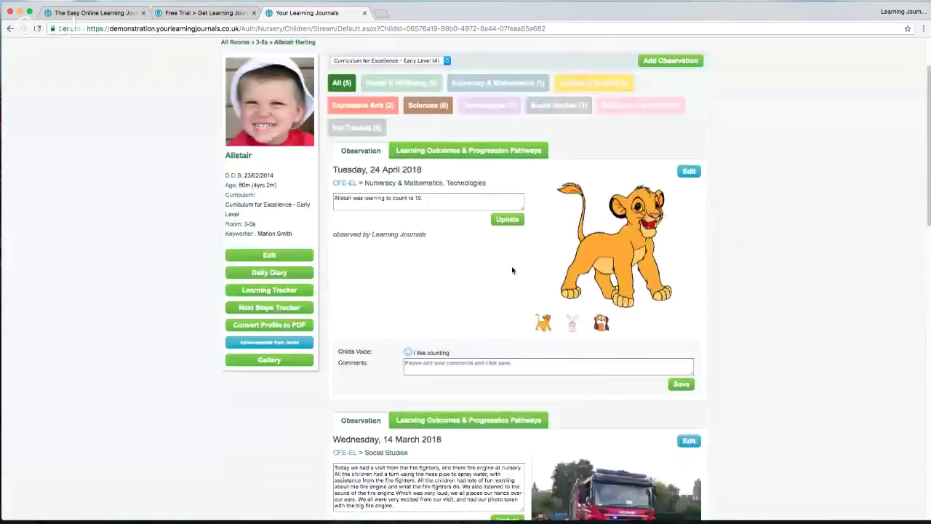
click(688, 250)
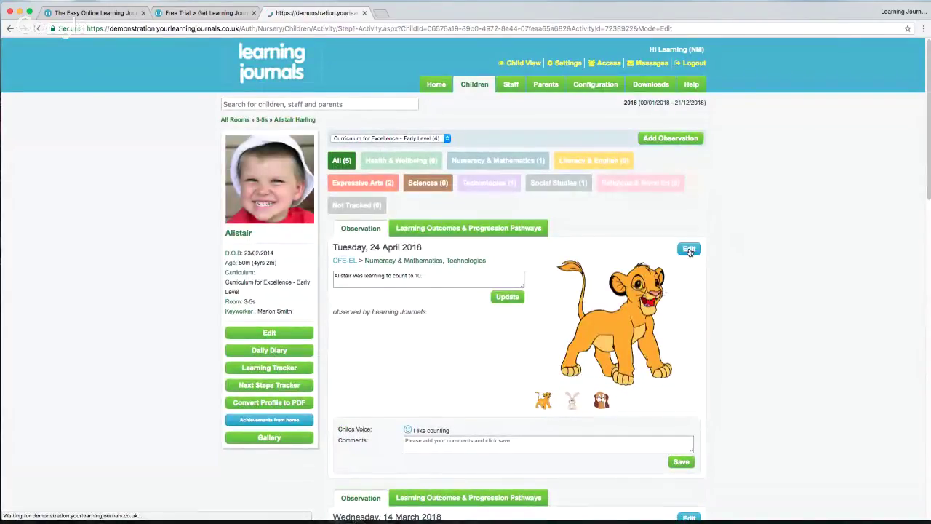
Set the counting observation's Published Status to 'Save for later' and save & exit.
scroll(390, 403, down, 2)
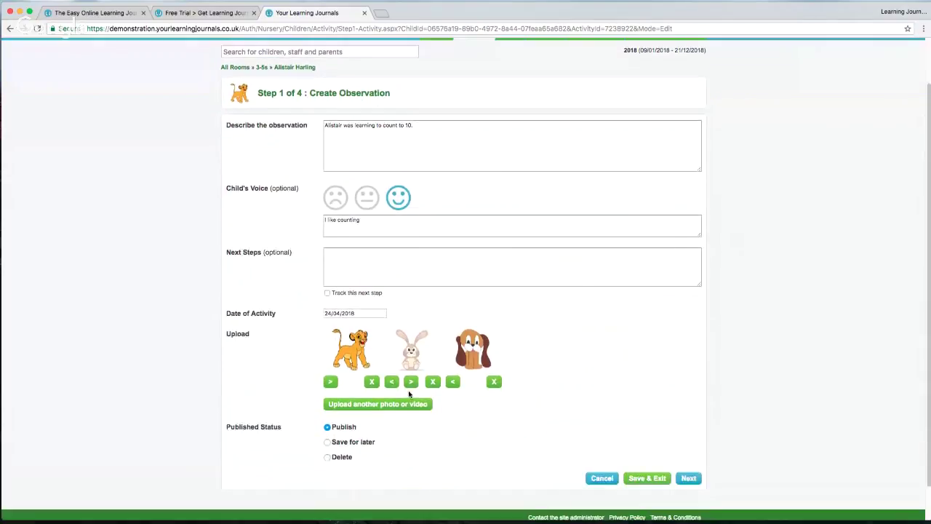
click(328, 433)
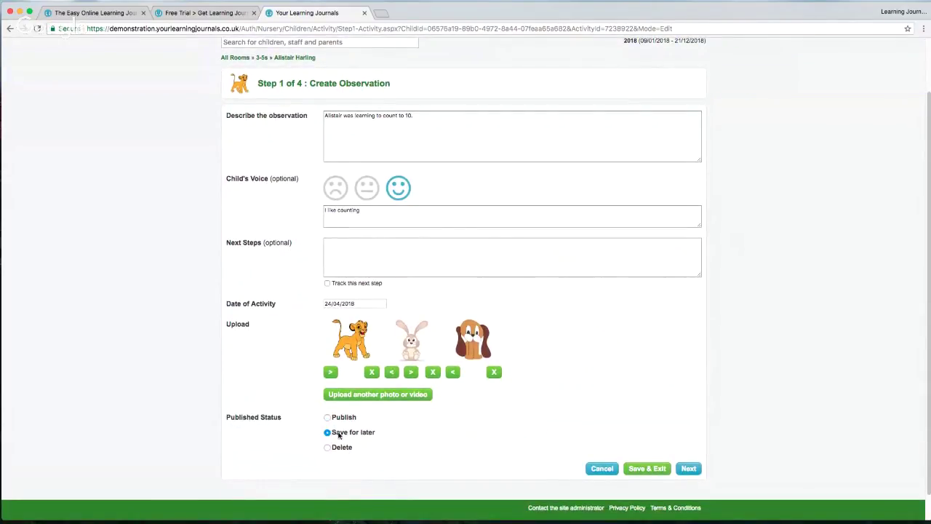
click(641, 473)
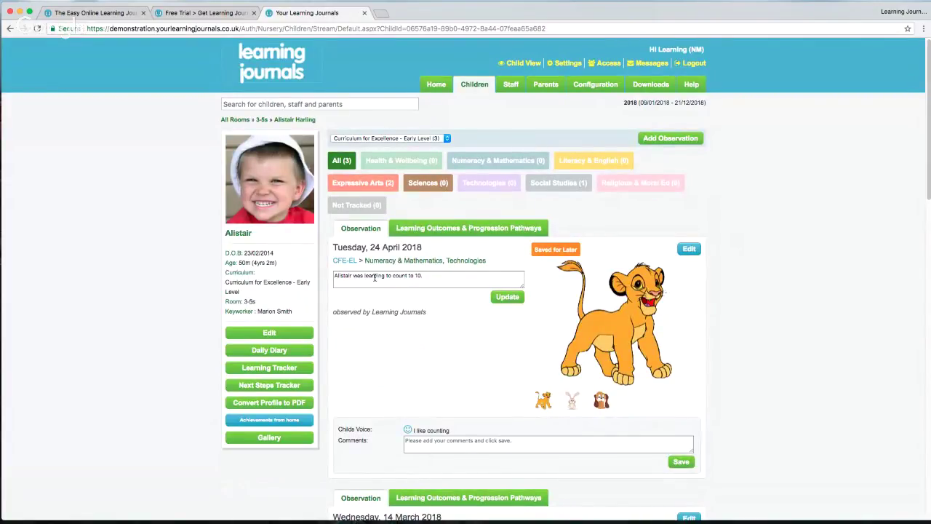
Append 'He did really well.' to the observation text, fixing the typo, and update it.
click(465, 275)
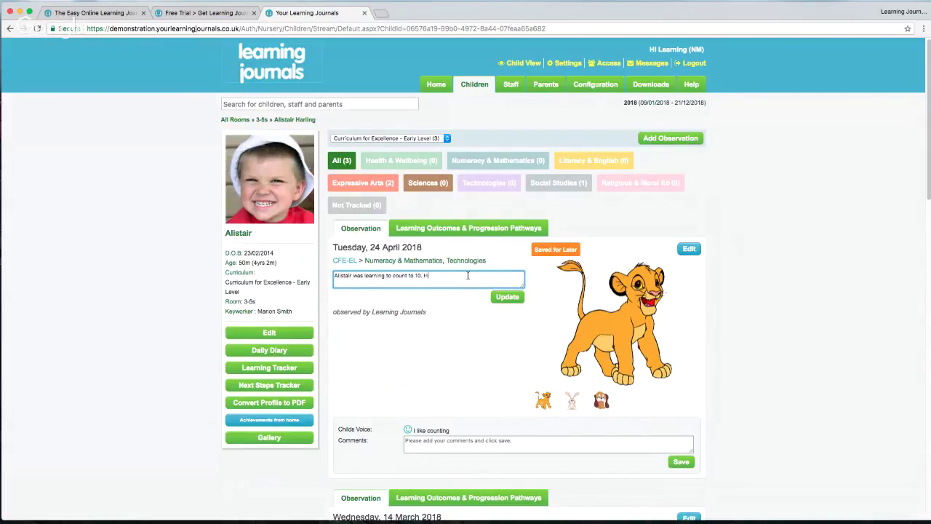
text(He did rea)
text(ly wil)
key(BackSpace)
key(BackSpace)
key(BackSpace)
key(BackSpace)
key(BackSpace)
text(ly well.)
click(507, 297)
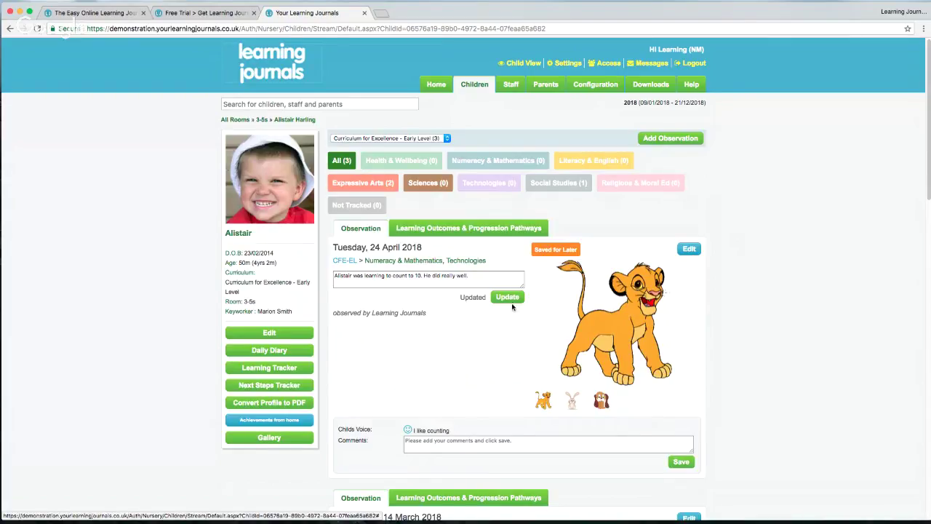
Reopen the observation text, select the added sentence, then leave the text box.
click(420, 273)
text(.)
drag(425, 275, 482, 275)
click(482, 275)
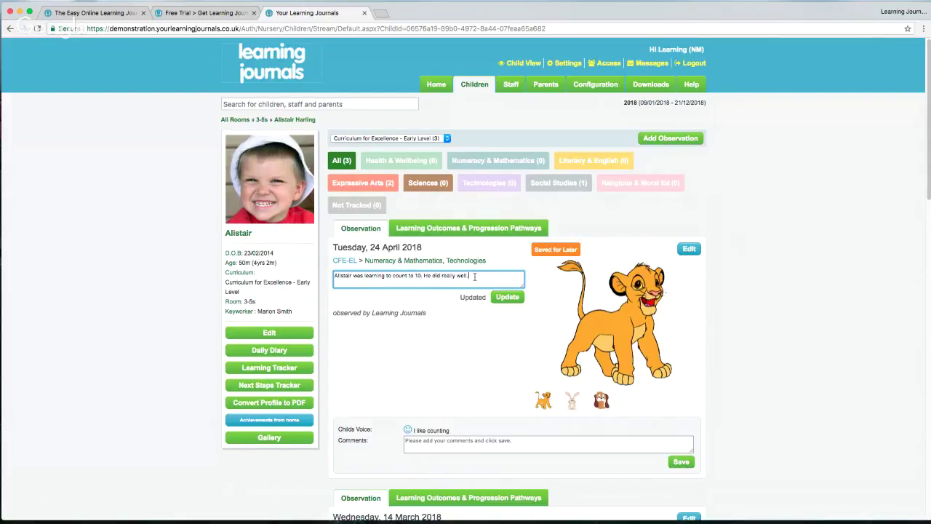
scroll(488, 293, down, 1)
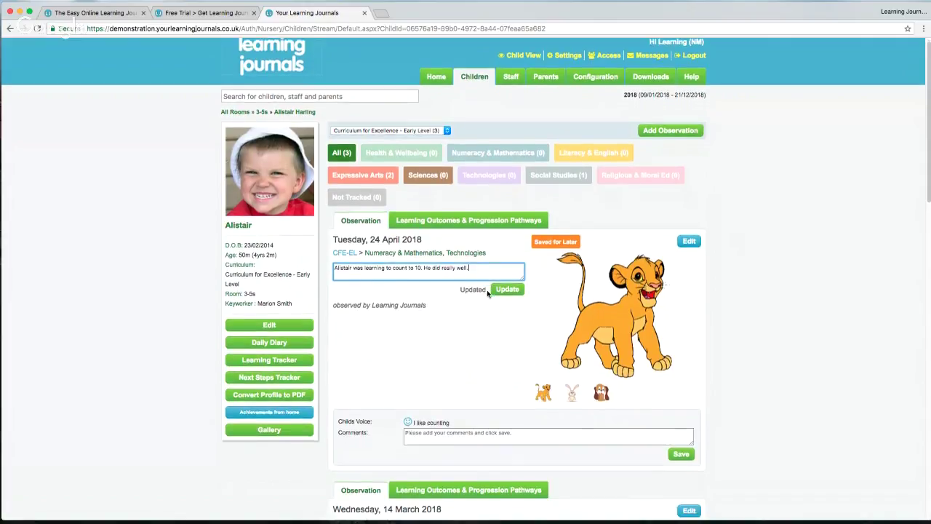
scroll(488, 293, down, 1)
scroll(487, 294, down, 2)
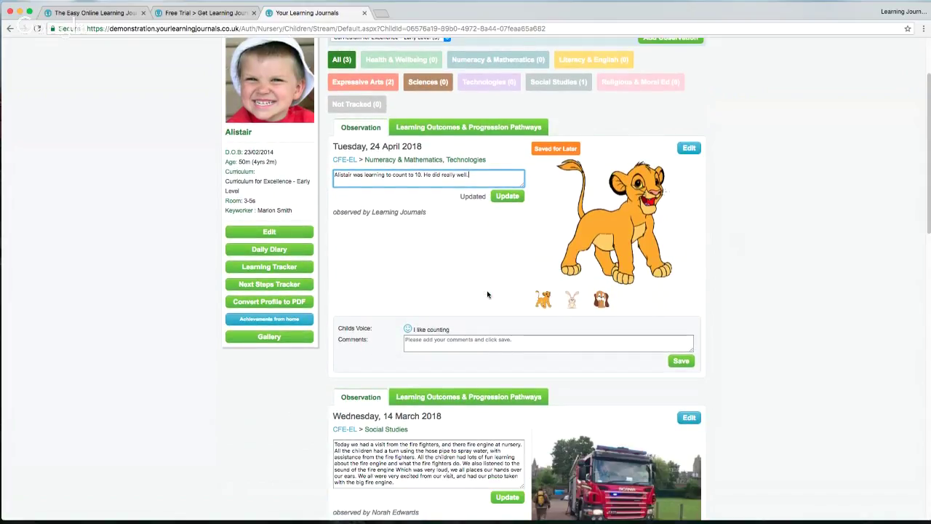
scroll(487, 293, down, 1)
scroll(488, 293, up, 3)
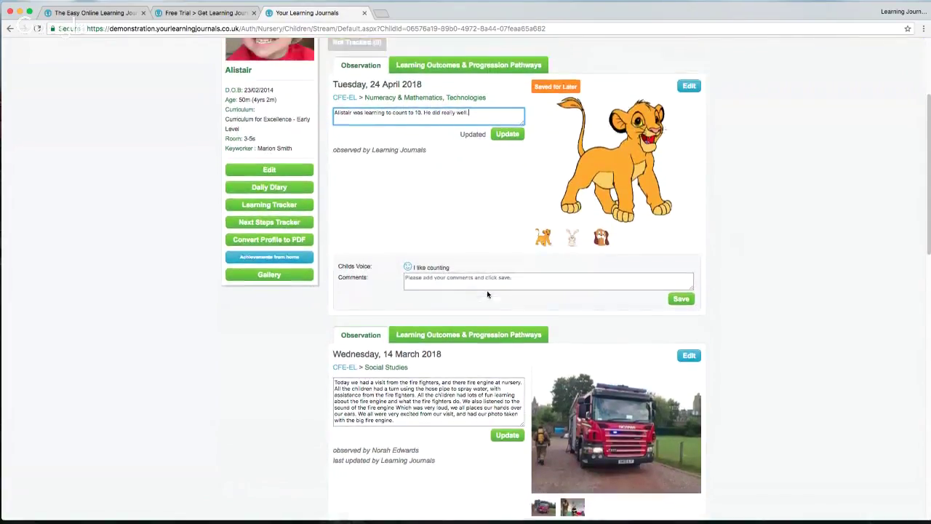
scroll(487, 294, up, 3)
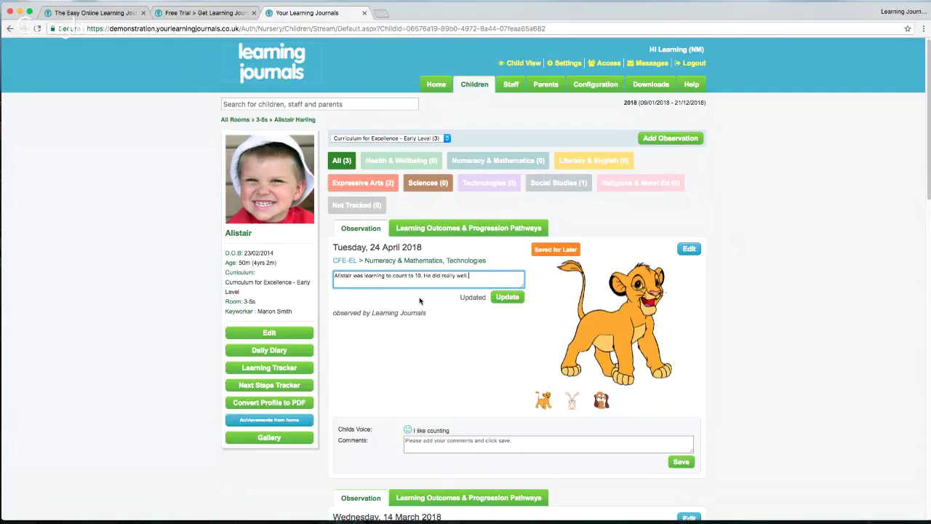
click(431, 299)
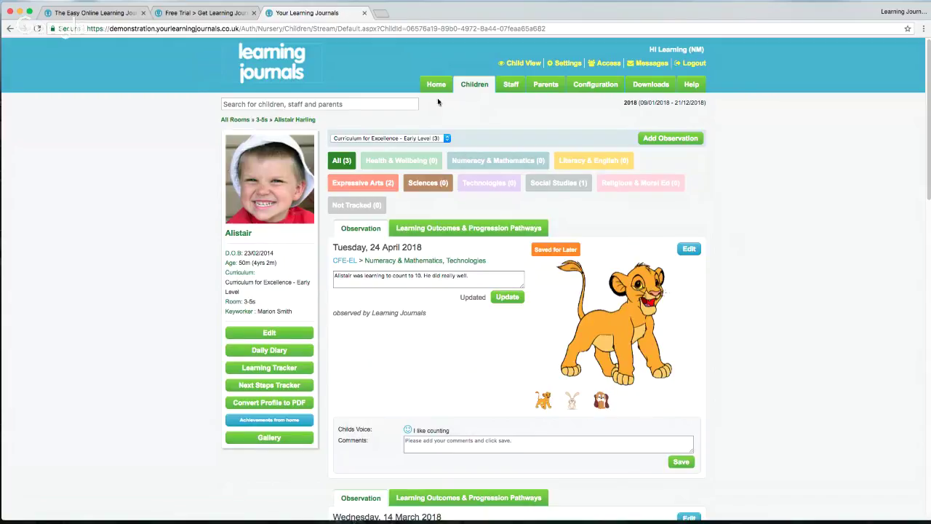
scroll(480, 248, down, 1)
scroll(480, 249, down, 3)
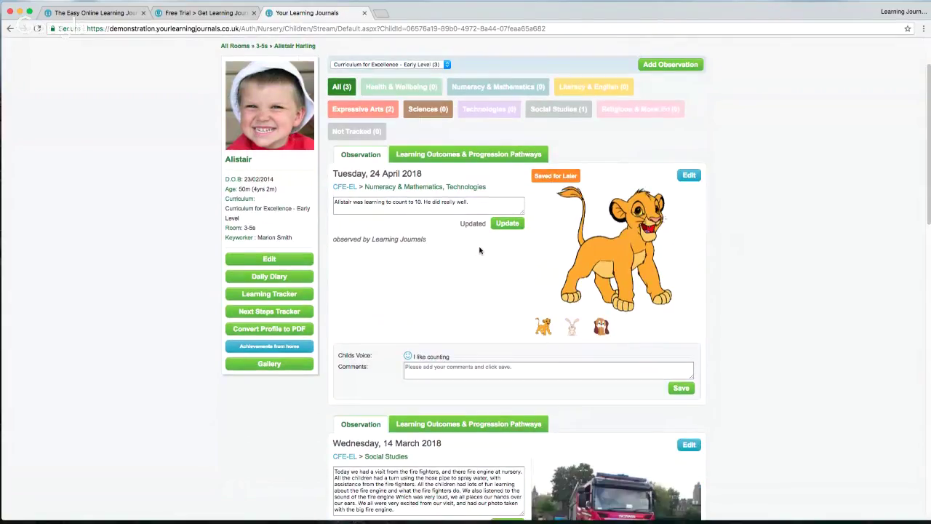
scroll(480, 250, up, 3)
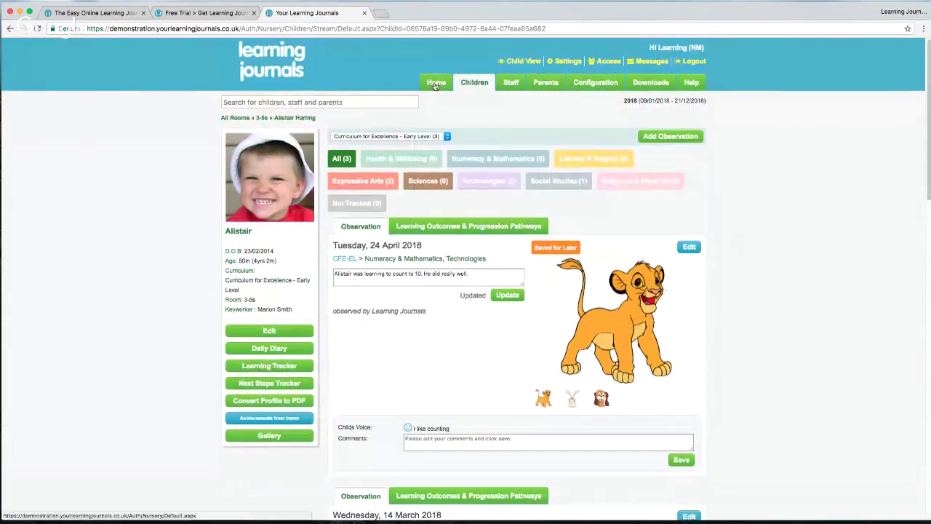
Open the Home observations list and highlight the 3-5s child's name and observation sentences.
click(436, 83)
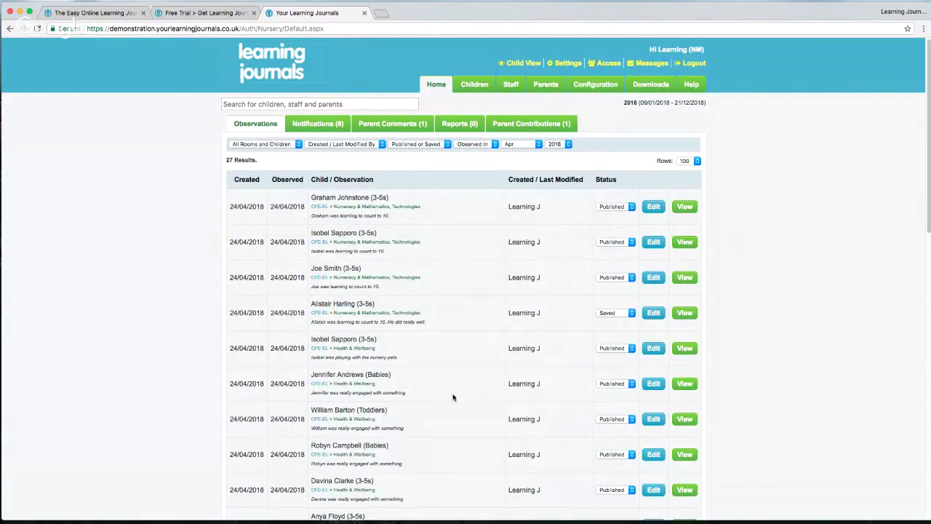
drag(312, 305, 377, 308)
drag(312, 322, 389, 320)
click(315, 217)
drag(315, 217, 393, 218)
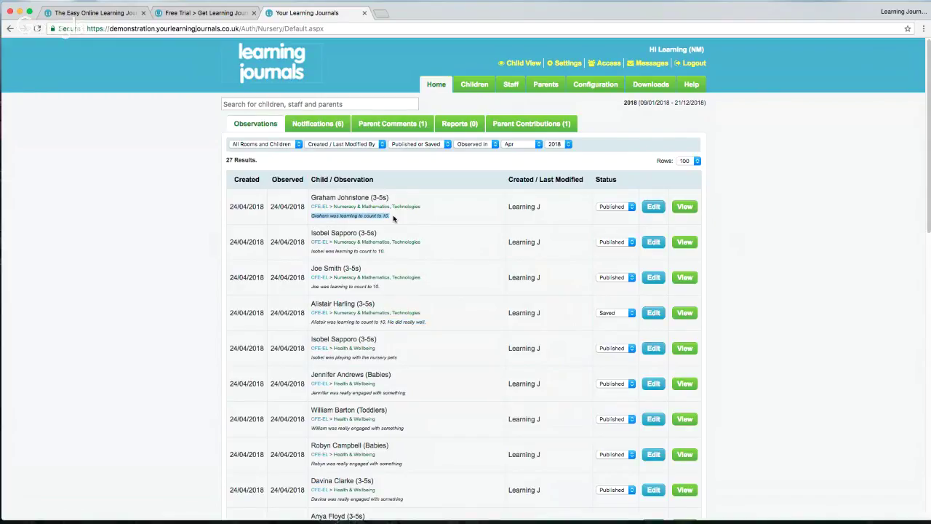
drag(315, 217, 392, 218)
click(447, 260)
scroll(523, 251, down, 1)
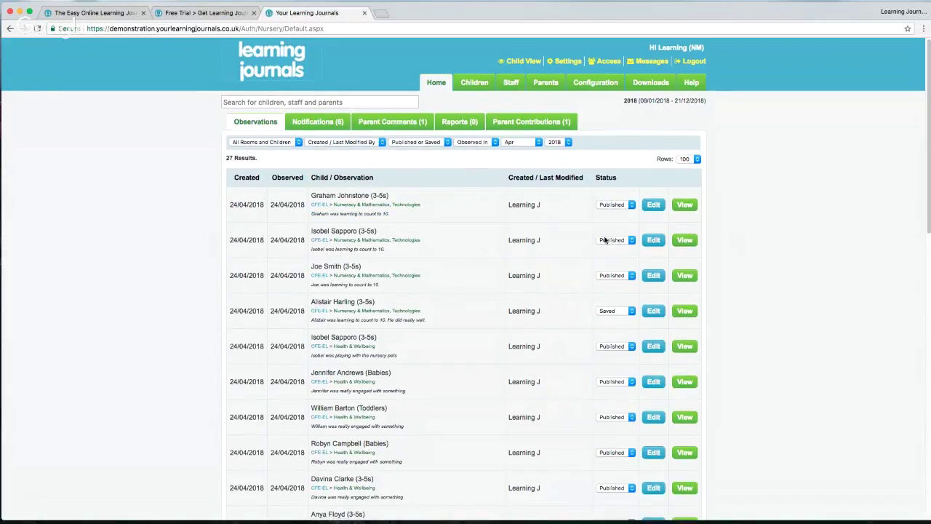
click(691, 207)
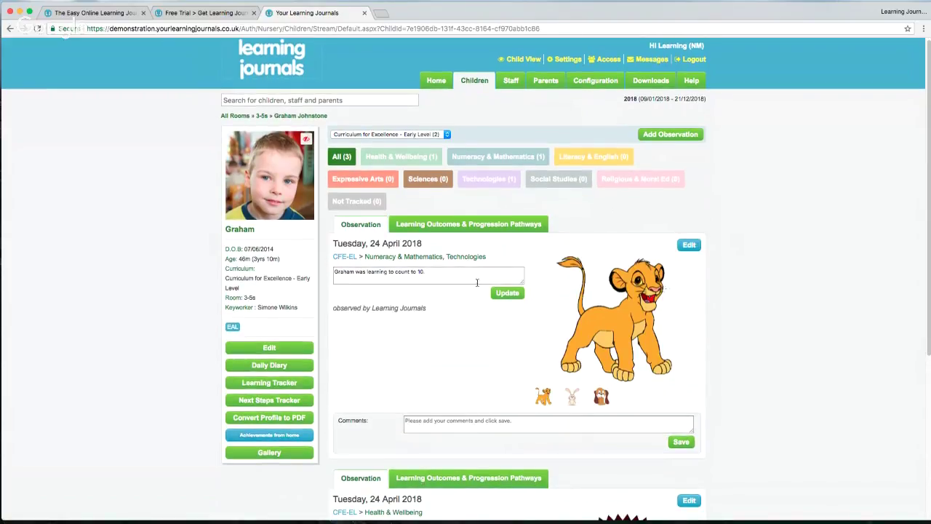
scroll(466, 291, down, 3)
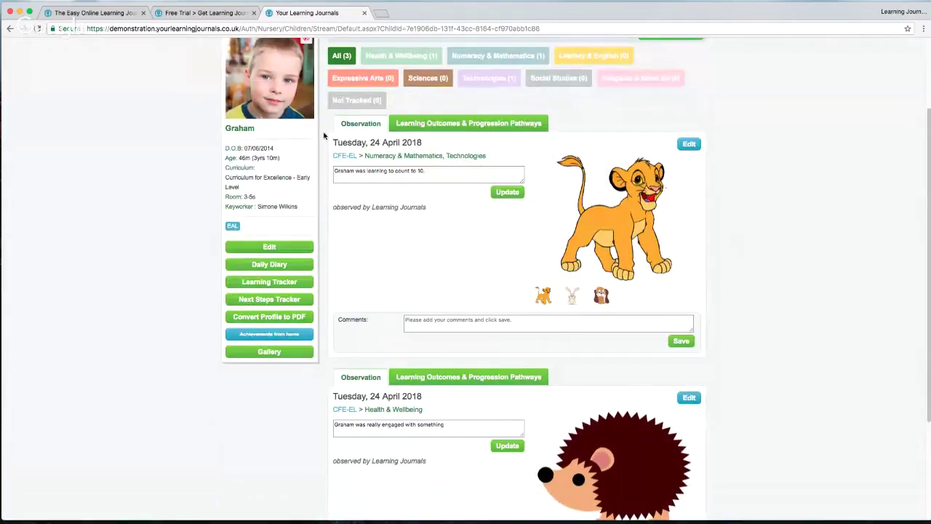
scroll(327, 146, up, 3)
click(437, 85)
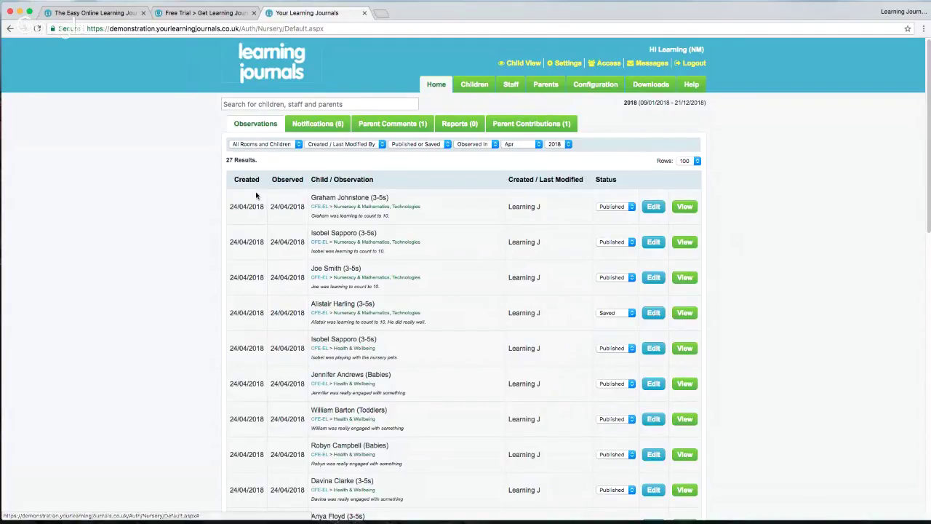
Set the first row's Status dropdown on the Home Observations list to Saved.
scroll(436, 240, down, 1)
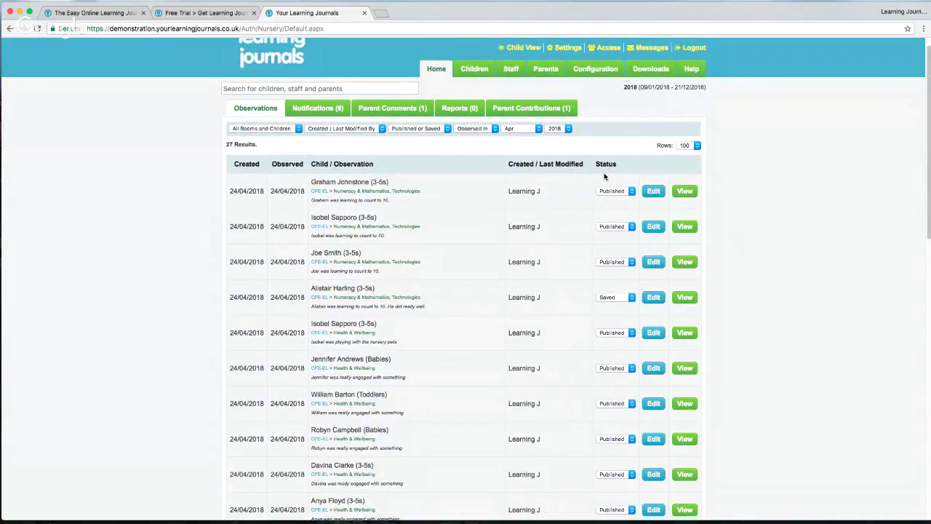
click(614, 193)
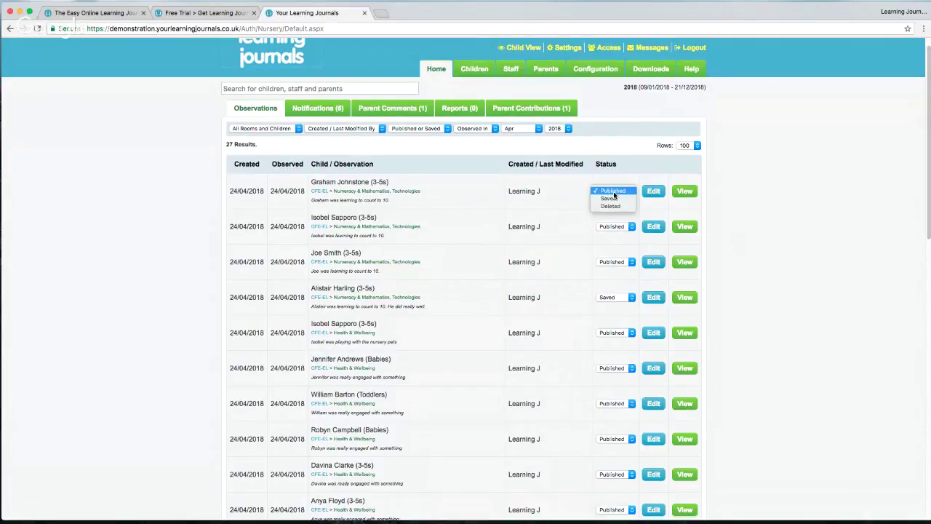
click(609, 191)
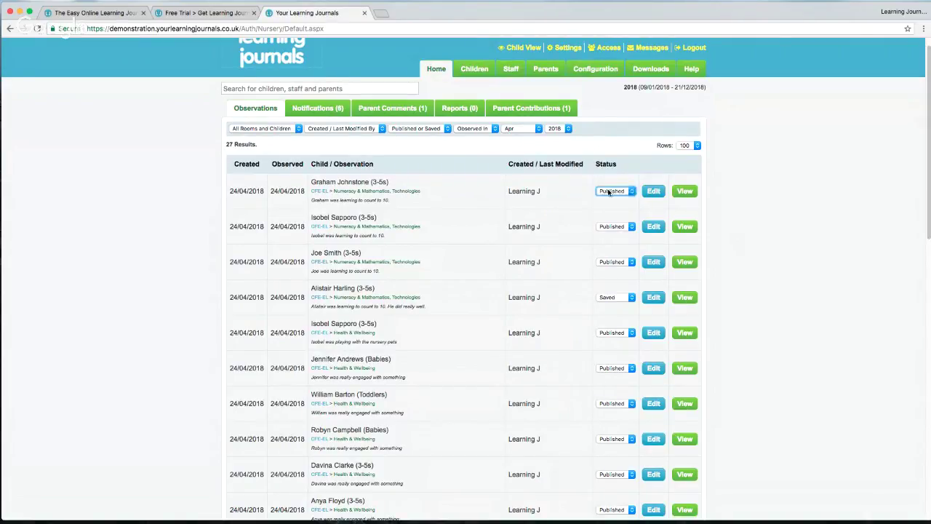
click(609, 192)
click(615, 201)
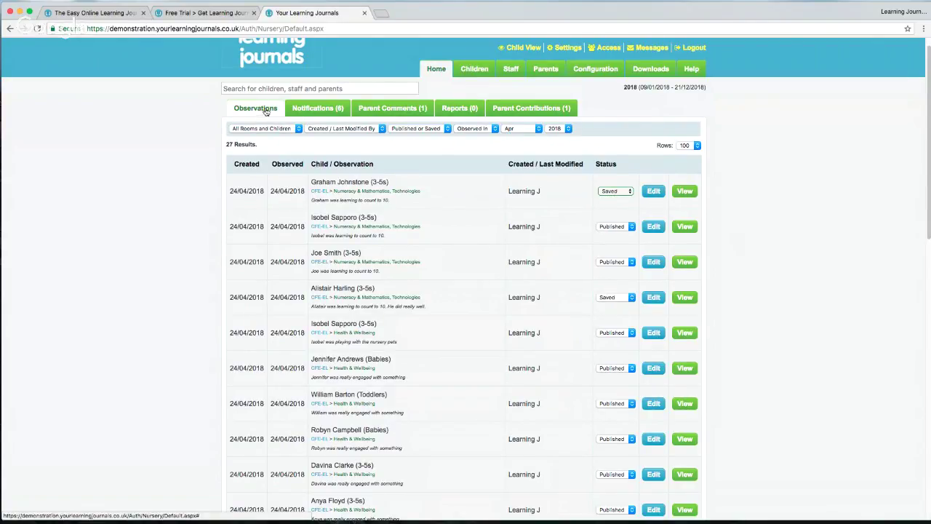
Open Notifications and highlight the 7-day period, the 22 and 246 day counts, and a key worker's name.
click(319, 109)
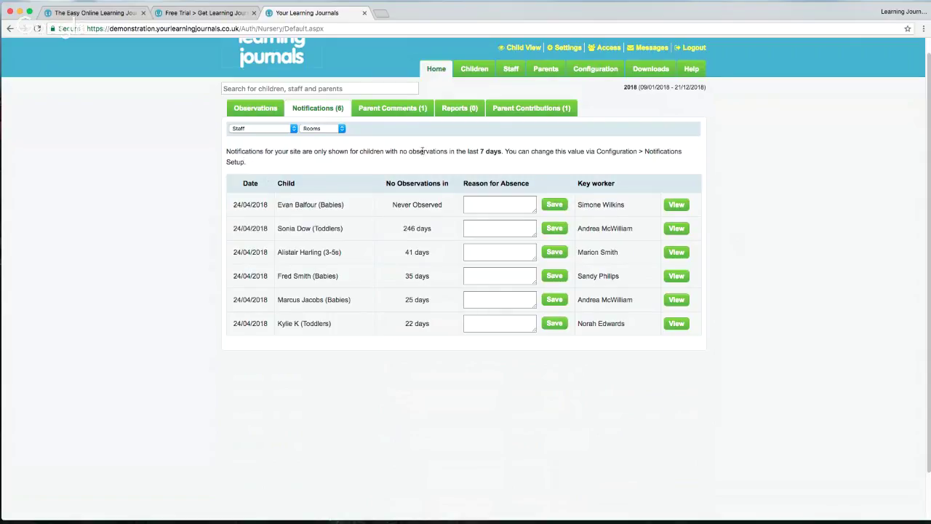
drag(481, 151, 501, 152)
click(502, 157)
drag(497, 151, 480, 152)
scroll(485, 153, up, 1)
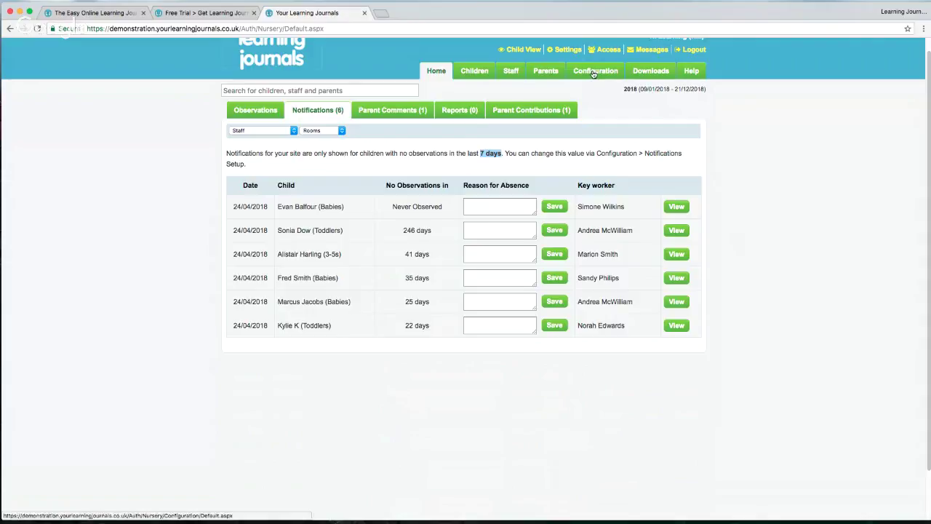
scroll(595, 76, down, 1)
scroll(485, 159, up, 1)
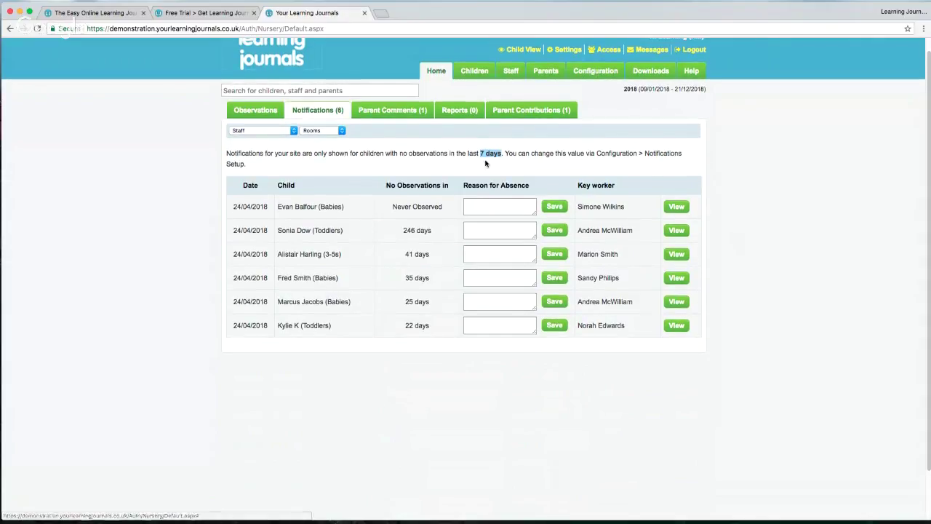
click(481, 153)
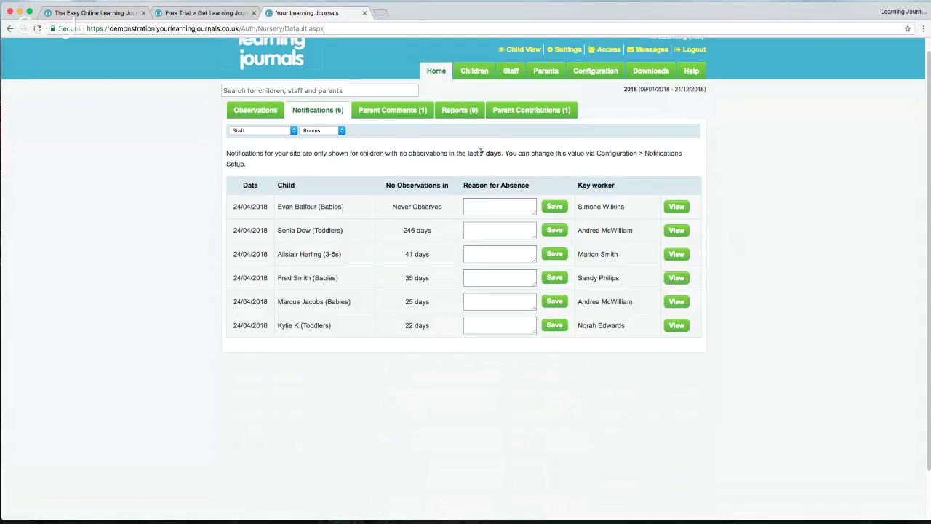
drag(480, 154, 504, 154)
mouse_move(441, 330)
mouse_down()
mouse_move(393, 300)
mouse_move(381, 251)
mouse_move(381, 324)
mouse_move(429, 328)
mouse_up()
drag(404, 231, 432, 232)
double_click(588, 229)
Save 'Moved to Australia' as the reason for absence on the 246 days row.
click(488, 231)
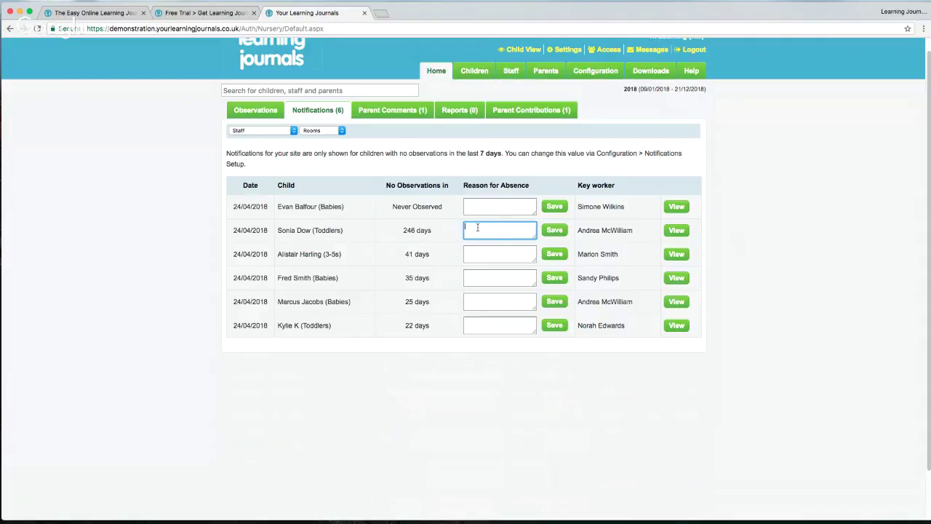
text(Moved to Australia)
click(555, 230)
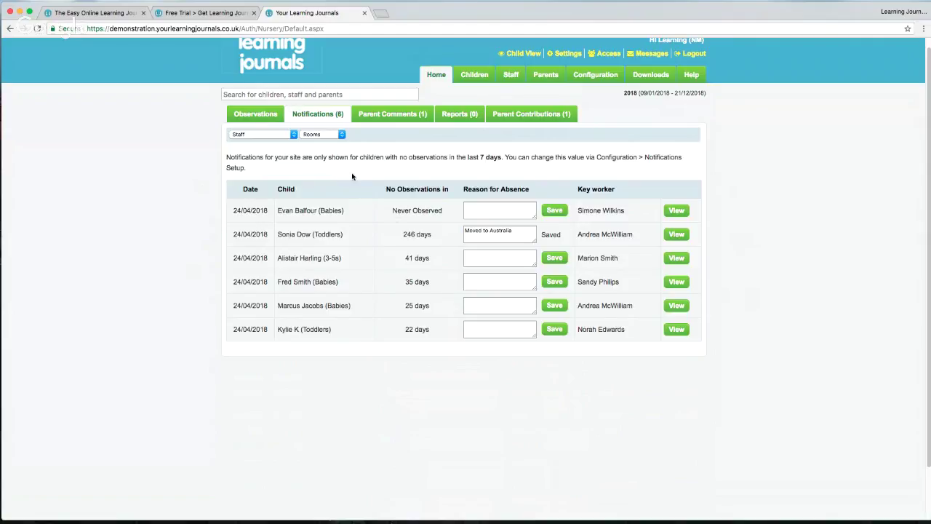
Show the Parent Comments list, then bring the saved Your_Learning_Journals.png screenshot into view.
click(404, 116)
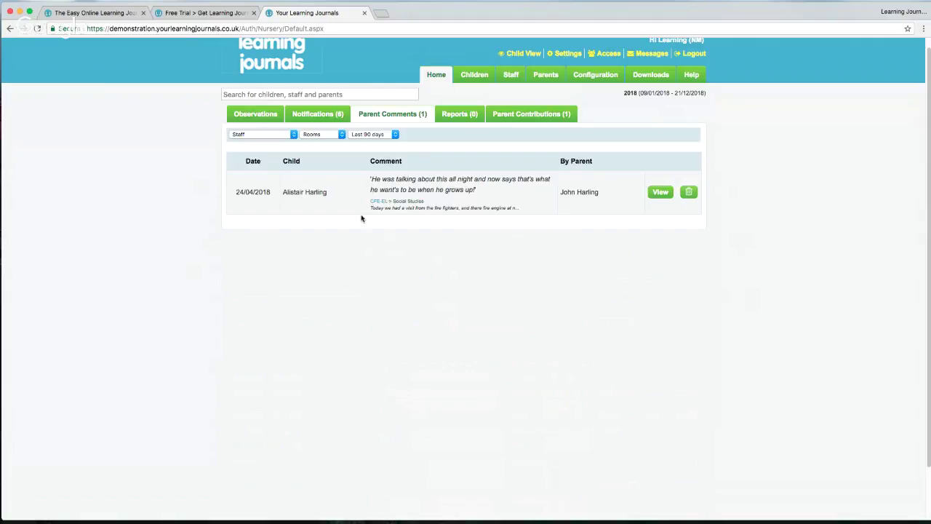
scroll(430, 154, down, 1)
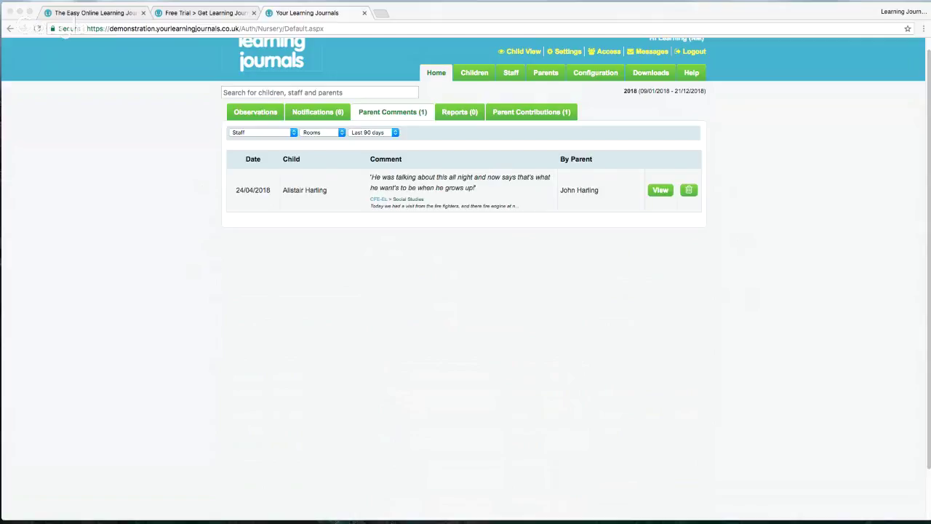
drag(0, 48, 334, 49)
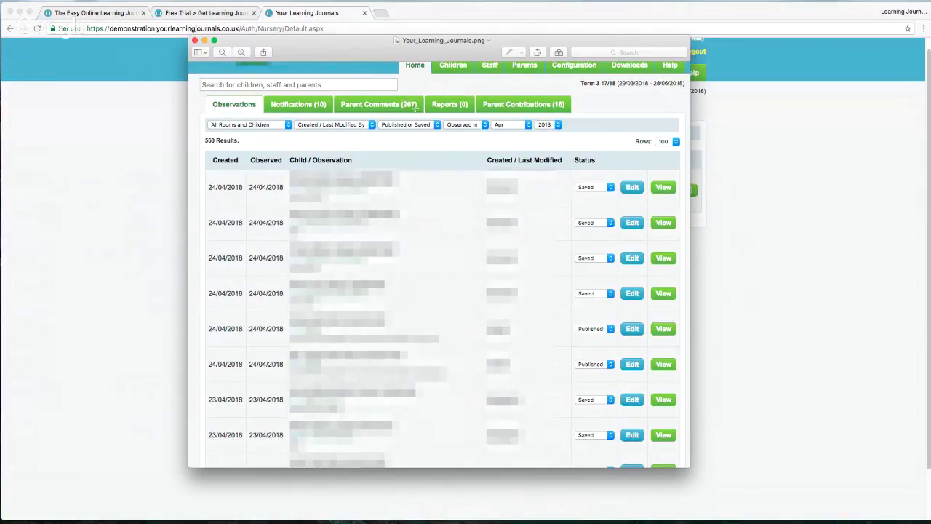
drag(390, 96, 427, 110)
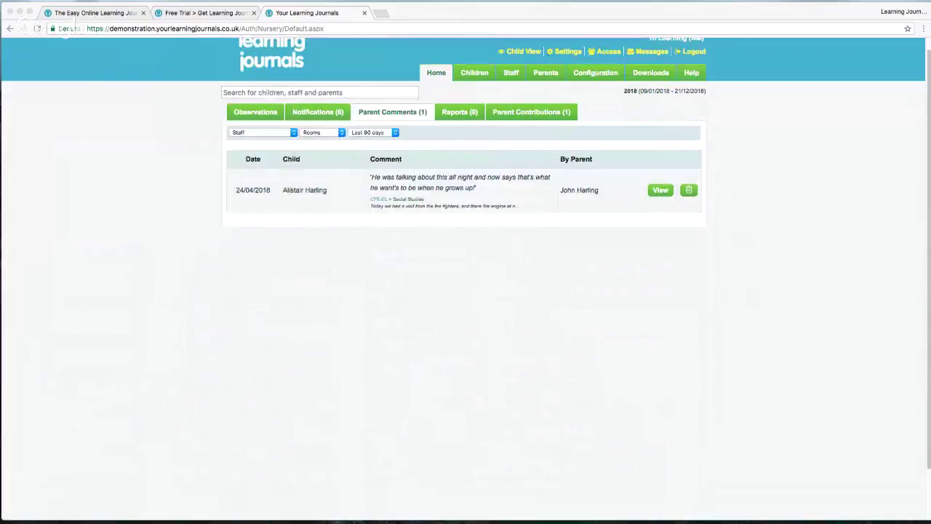
Return to the browser and open the 14 March 2018 fire-engine observation with its parent comment.
click(454, 136)
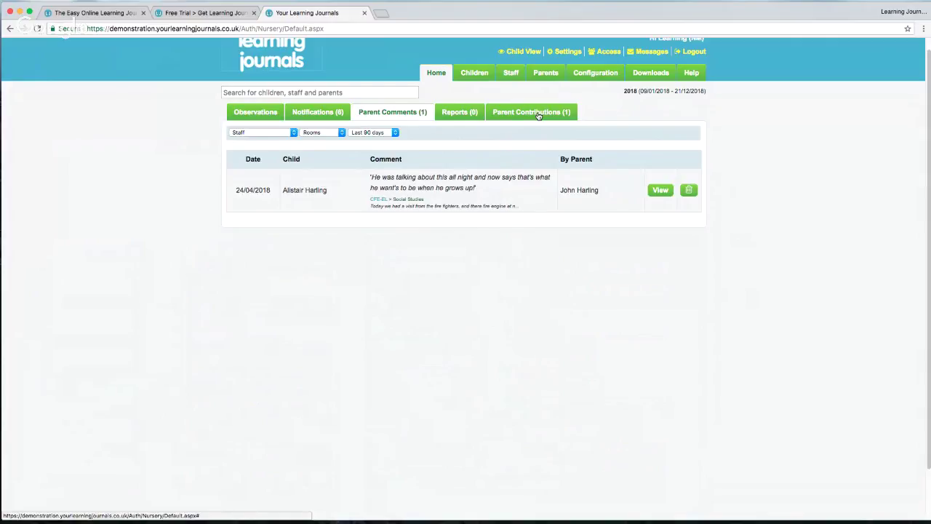
click(660, 192)
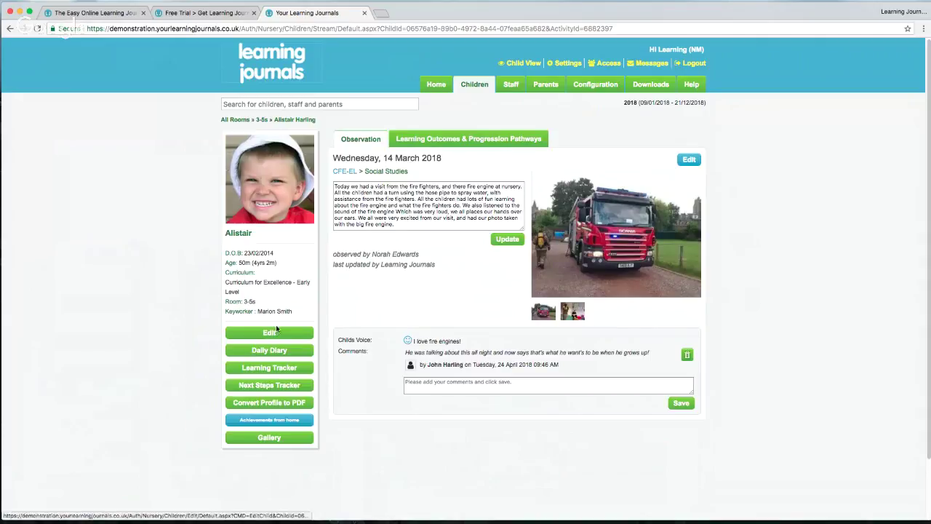
scroll(301, 310, down, 3)
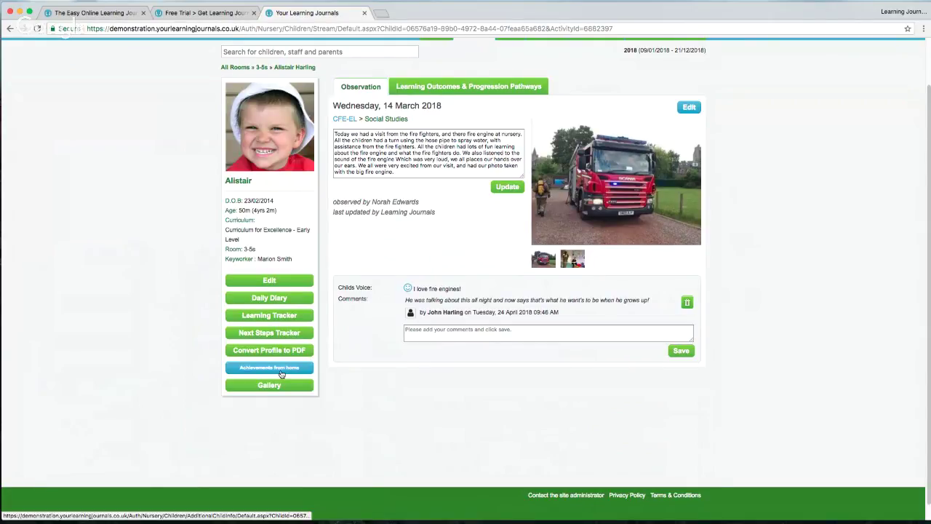
Open the child's Achievements from home page showing the 'Out on the bike!' post.
click(281, 374)
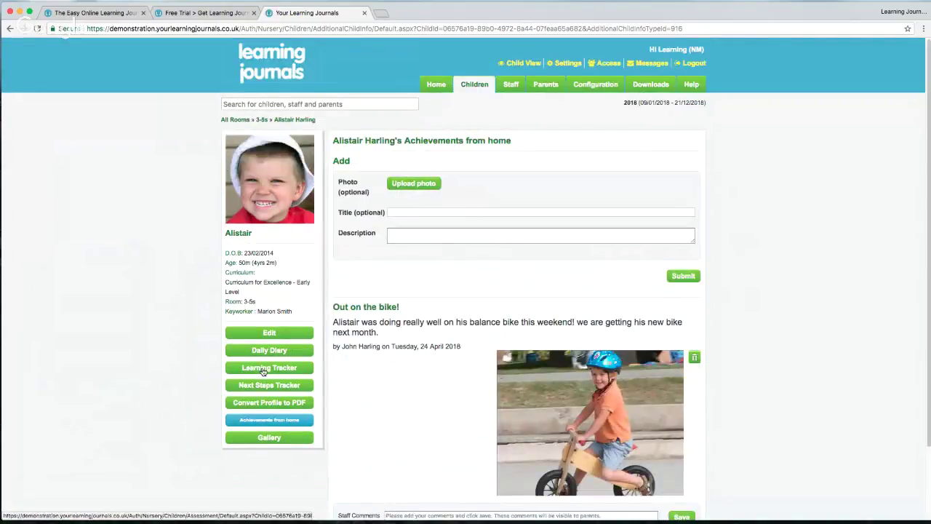
scroll(613, 255, down, 3)
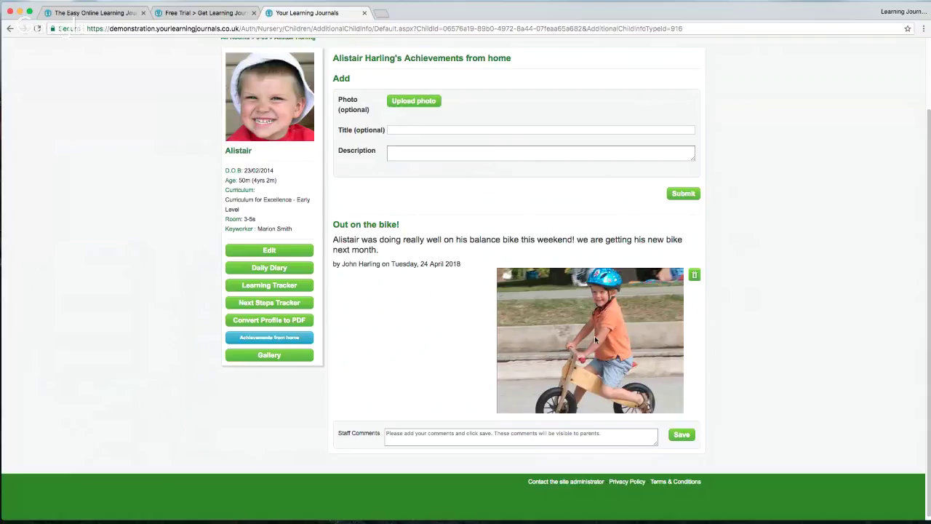
scroll(575, 307, up, 2)
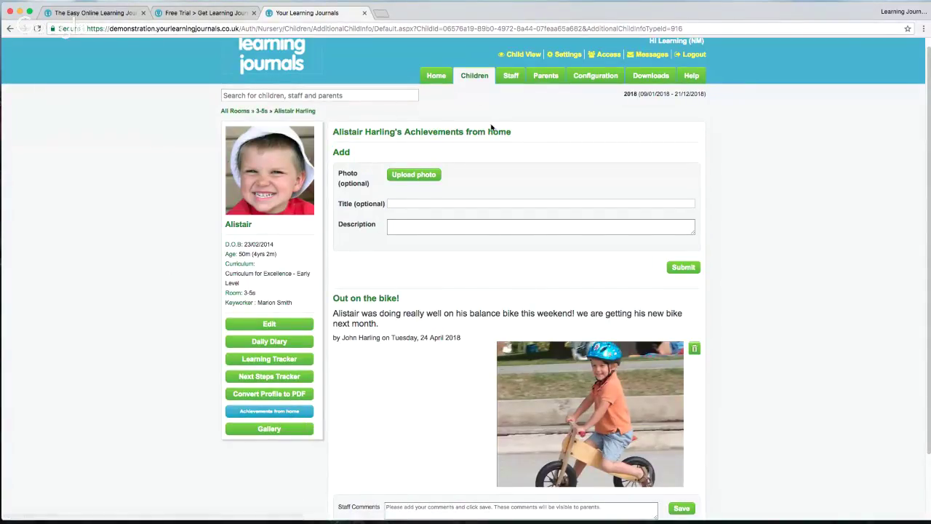
Return to the child's observation stream, view the photo gallery, then go back.
click(284, 110)
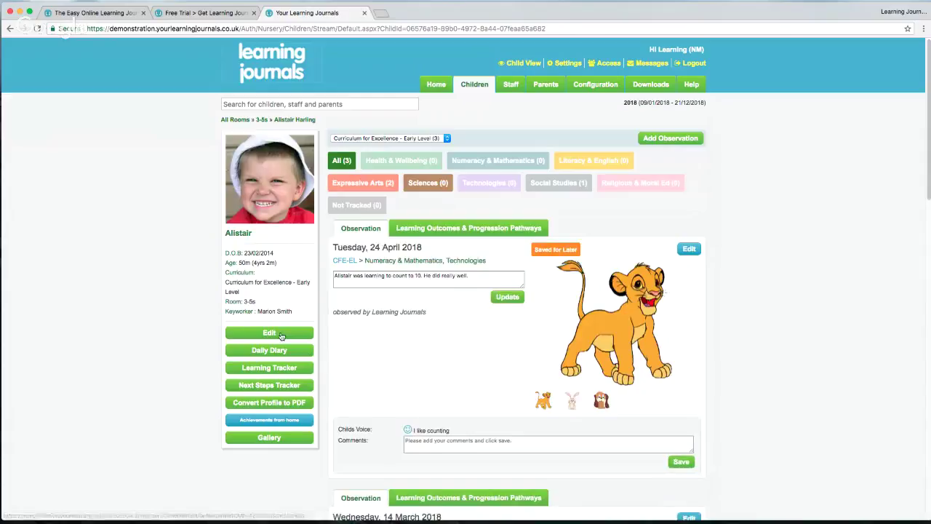
scroll(305, 328, down, 2)
scroll(305, 326, down, 2)
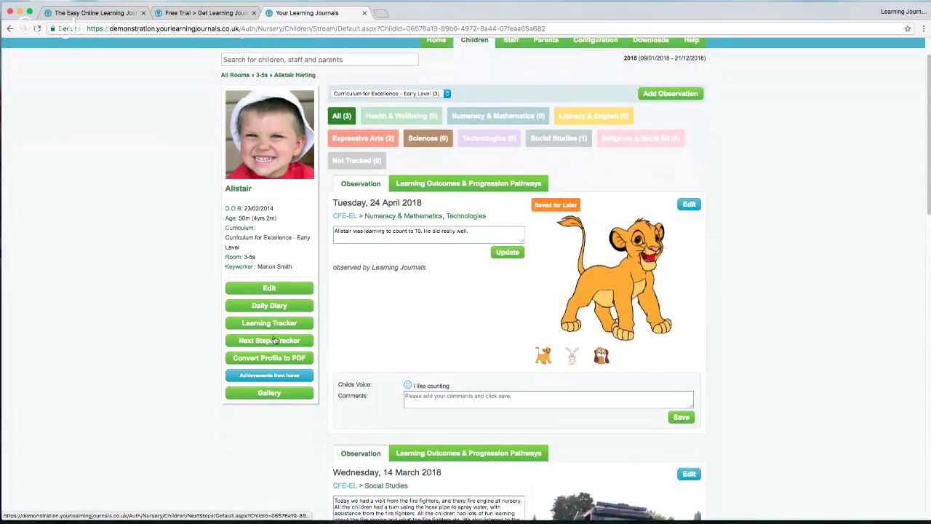
click(270, 394)
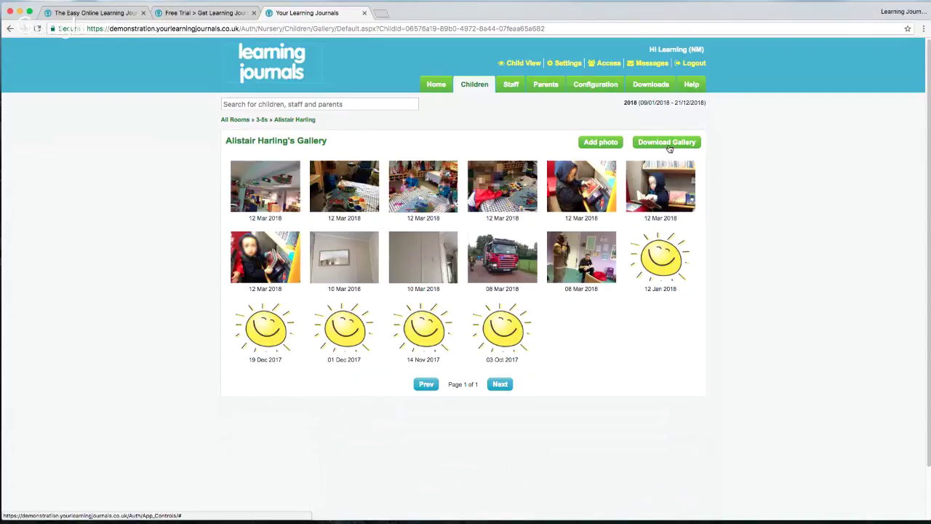
click(9, 29)
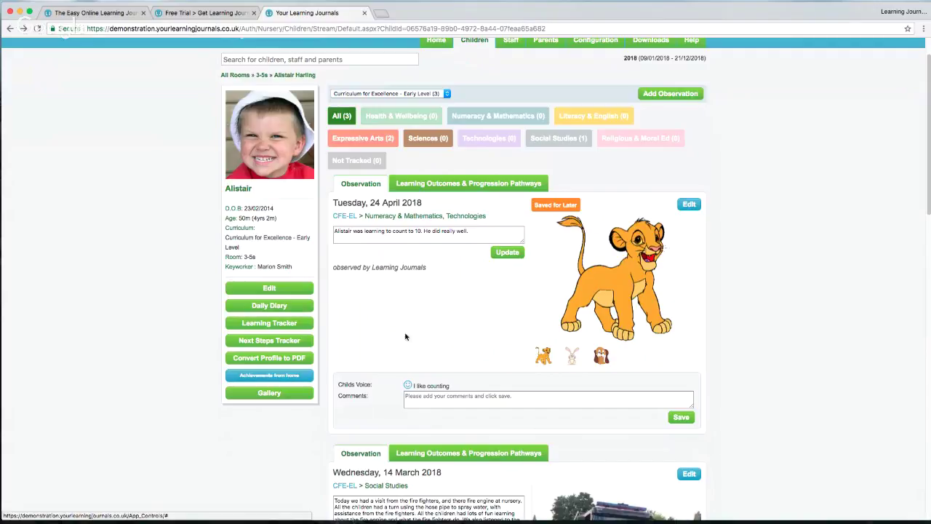
Scroll the observation stream and request the child's Learning Tracker summary.
scroll(617, 272, down, 1)
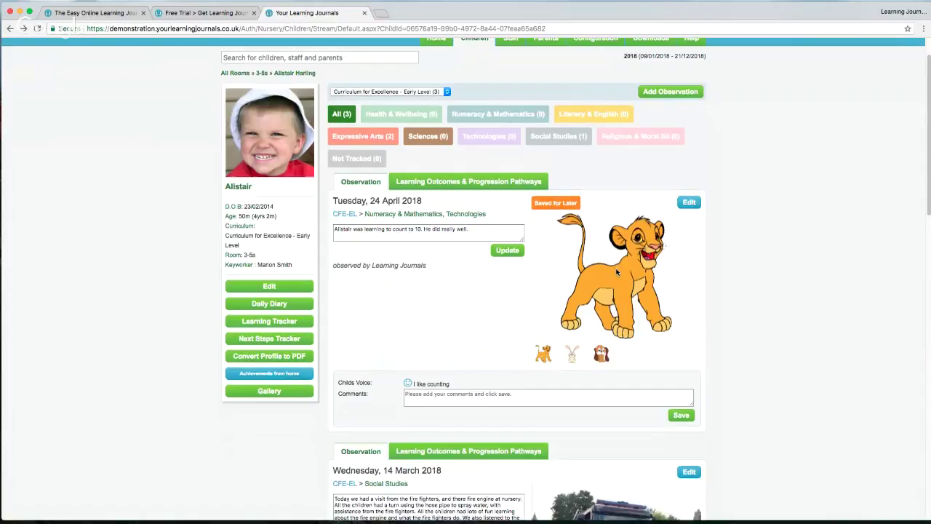
scroll(617, 271, down, 1)
scroll(617, 271, down, 10)
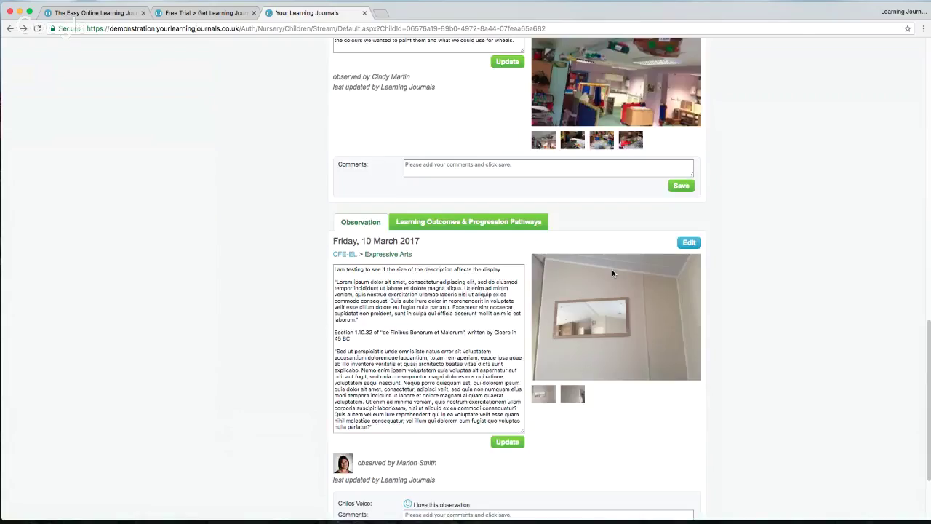
scroll(612, 272, down, 2)
scroll(612, 272, up, 15)
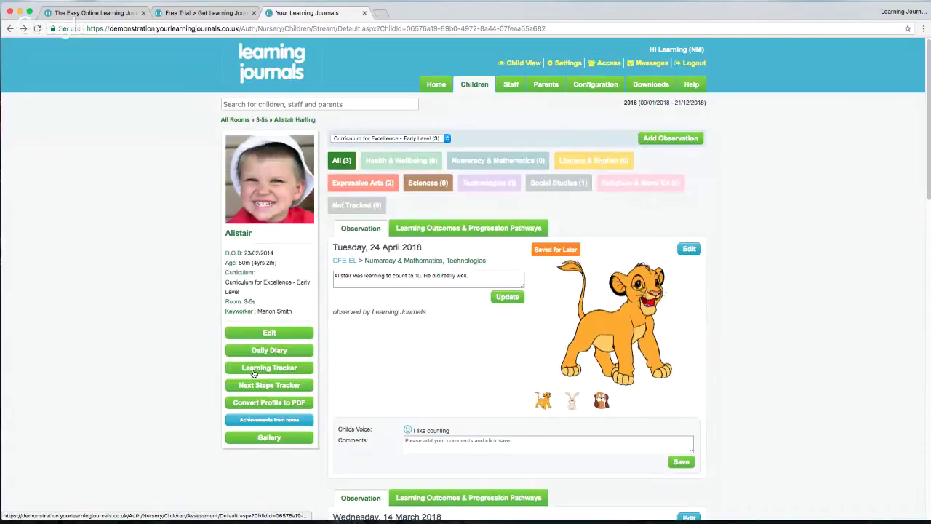
click(275, 370)
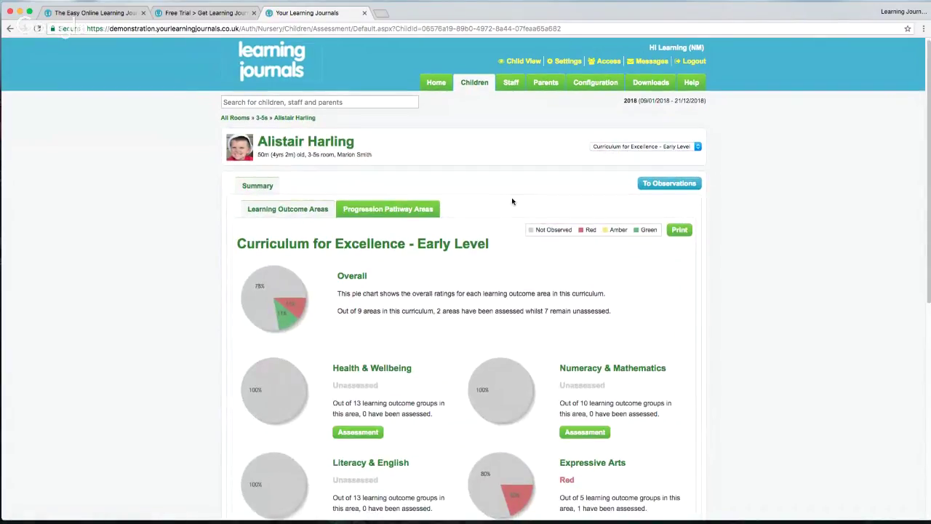
Scroll through the Early Level pie charts, including Expressive Arts (Red) and Social Studies (Green).
scroll(514, 173, down, 1)
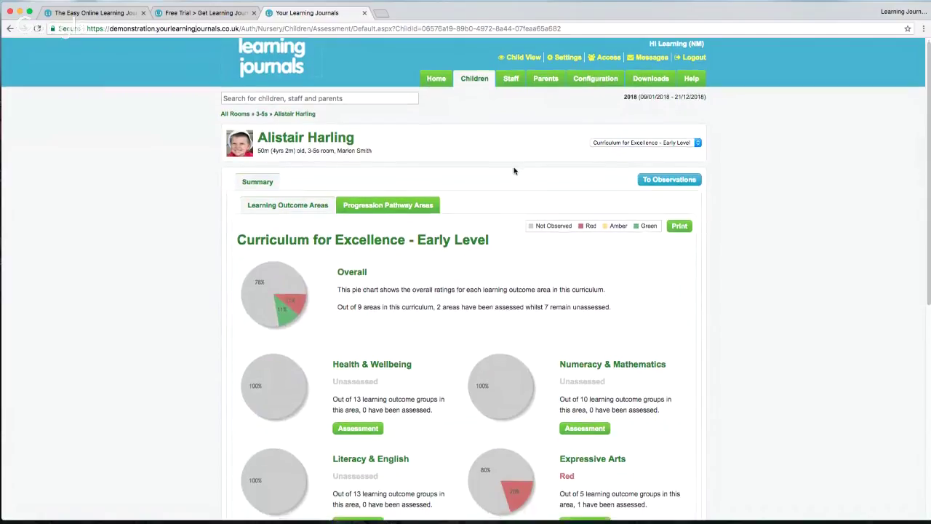
scroll(514, 171, down, 3)
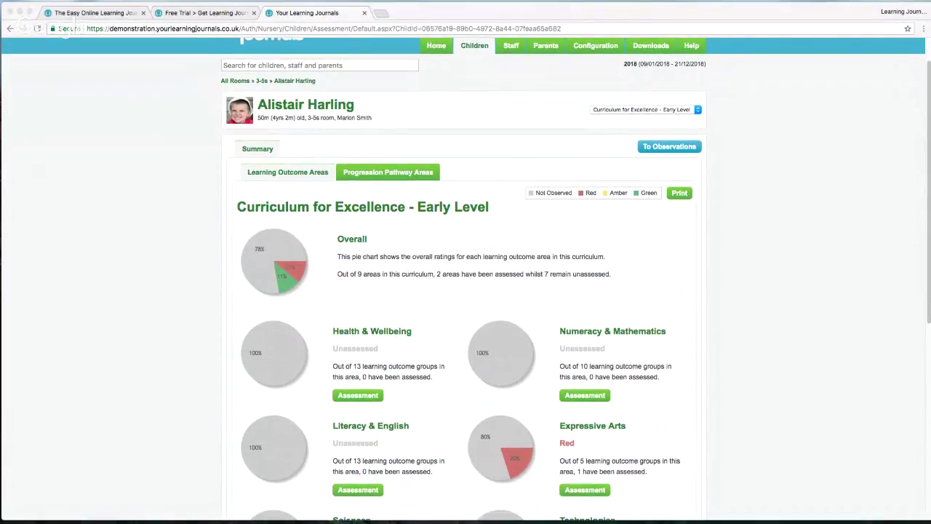
scroll(517, 220, down, 10)
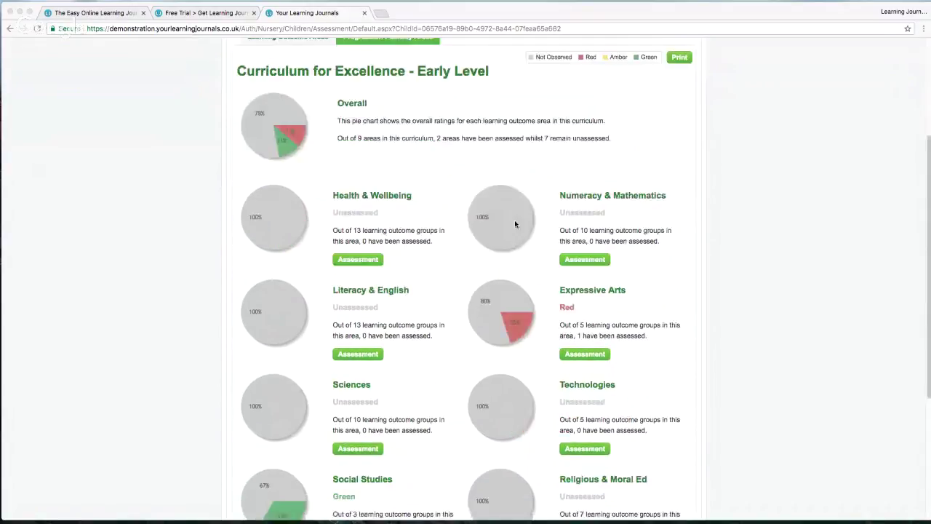
scroll(513, 225, down, 1)
scroll(511, 225, down, 2)
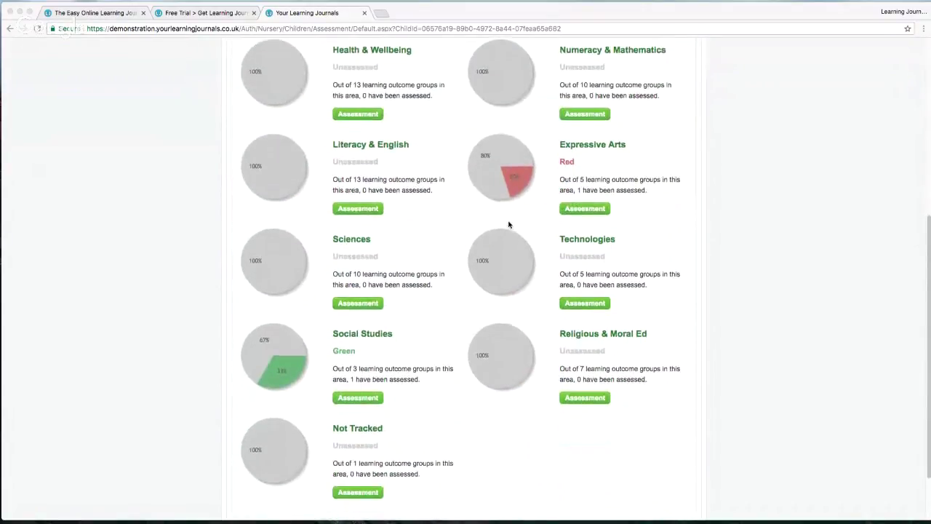
scroll(509, 225, down, 2)
scroll(510, 225, up, 3)
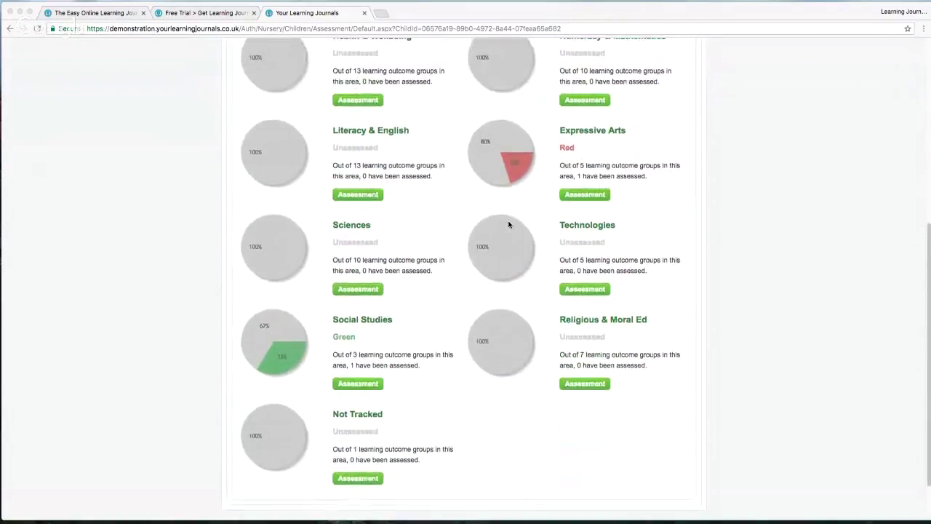
scroll(509, 225, up, 6)
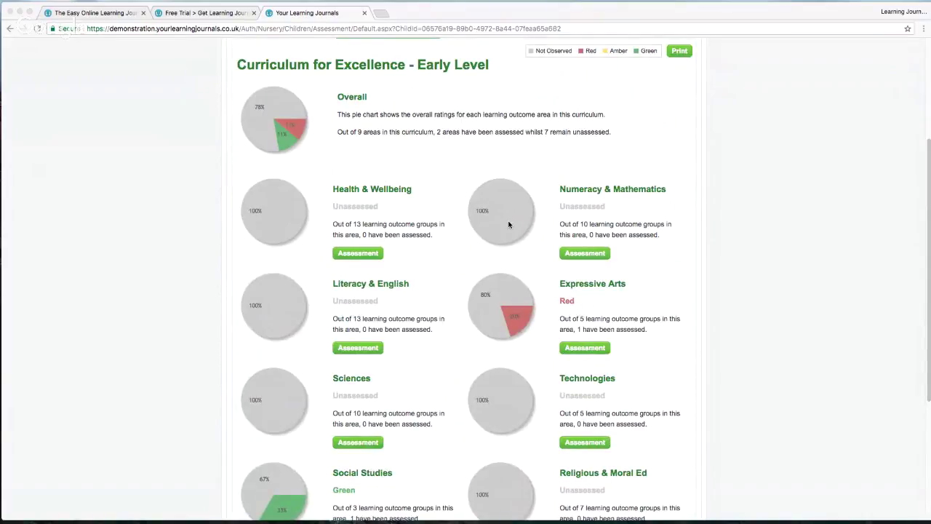
scroll(509, 225, up, 3)
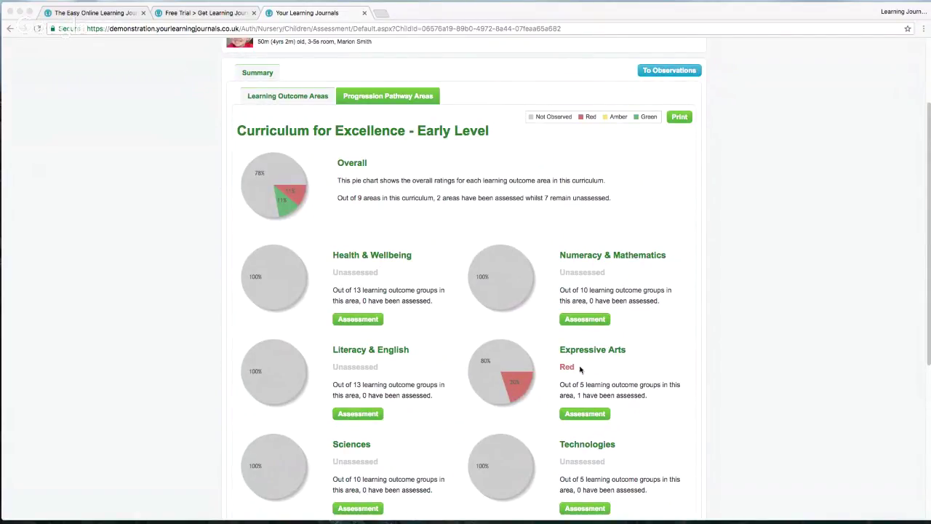
scroll(582, 379, down, 1)
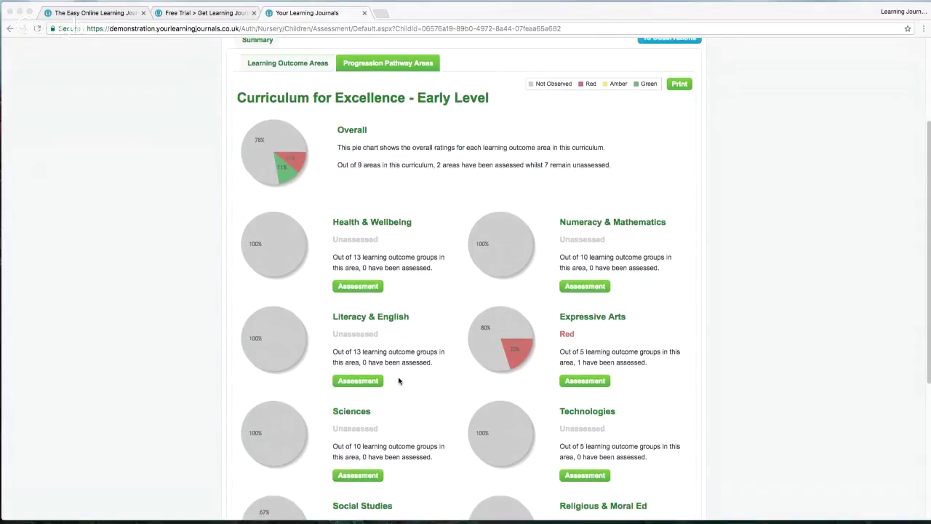
scroll(399, 381, down, 4)
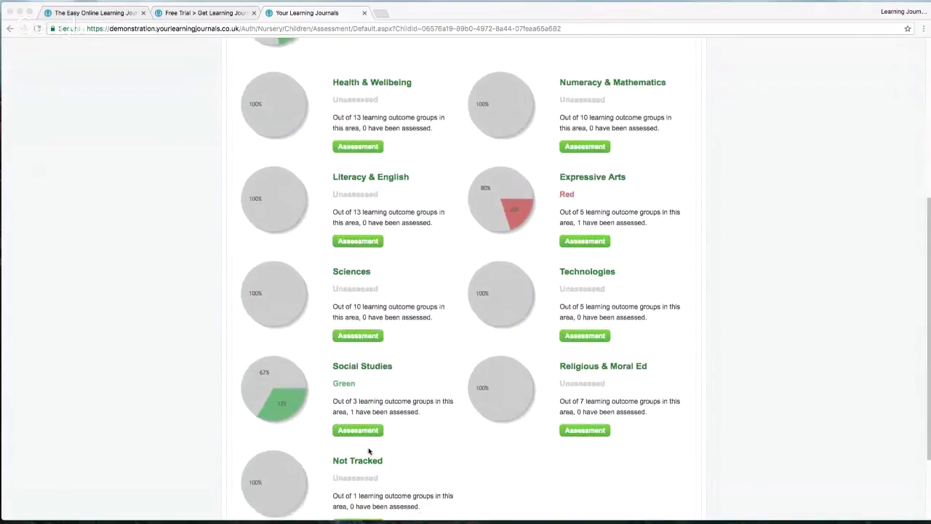
scroll(355, 435, up, 1)
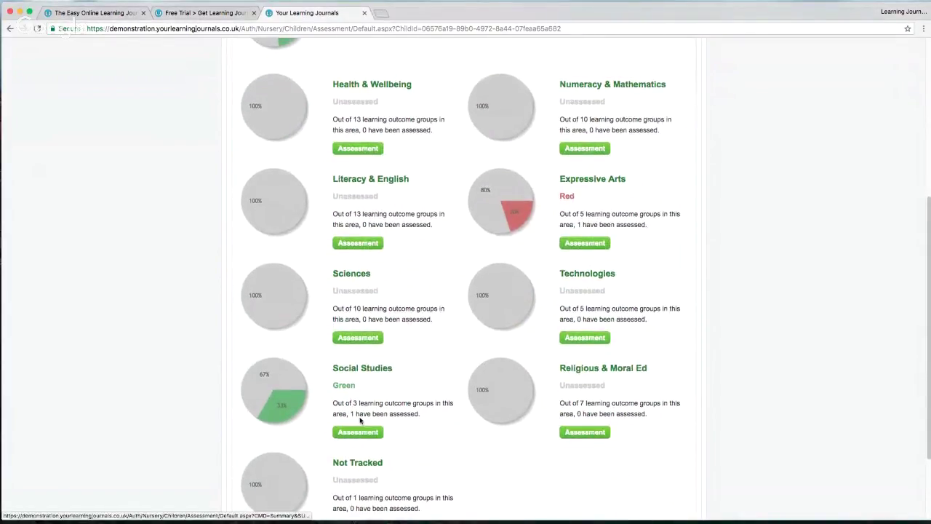
In the Health & Wellbeing assessment grid, rate HWB 0-27a and HWB 0-28a Green.
click(356, 153)
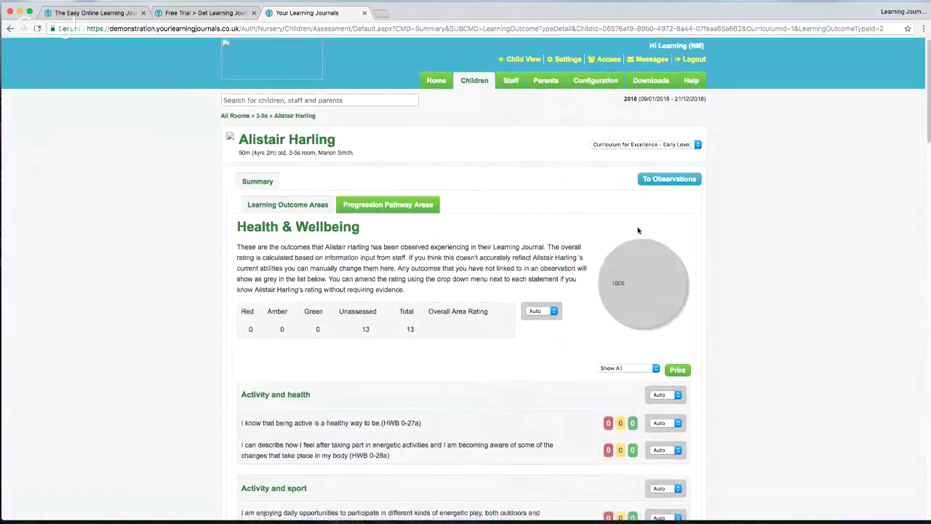
scroll(638, 231, down, 5)
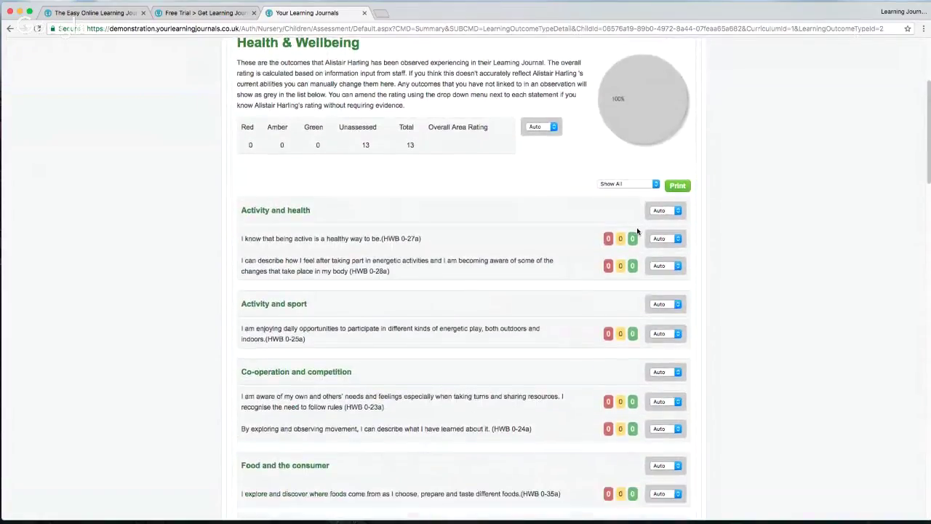
scroll(637, 231, down, 2)
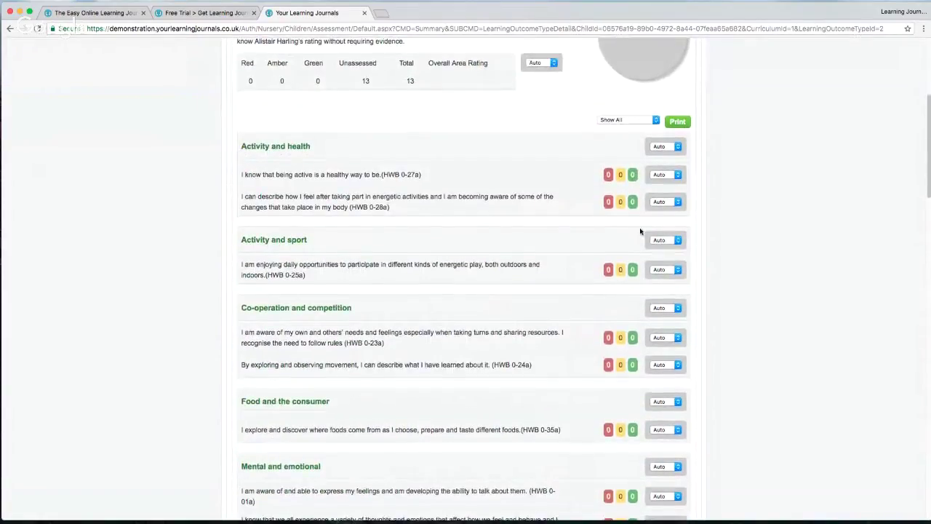
click(662, 203)
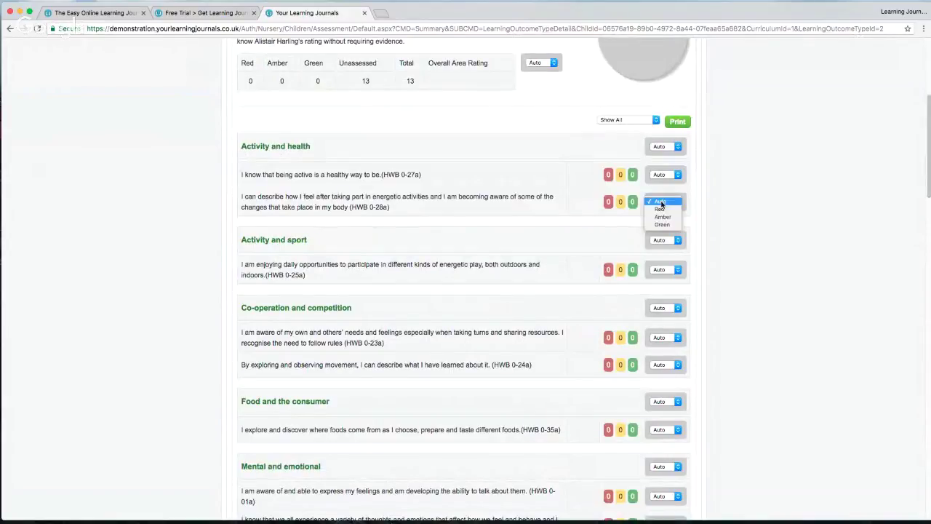
click(662, 210)
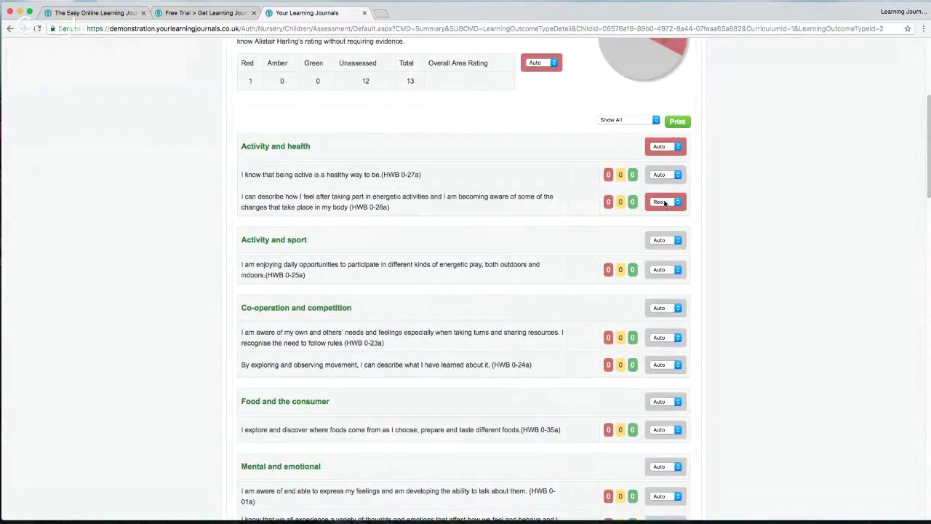
click(662, 178)
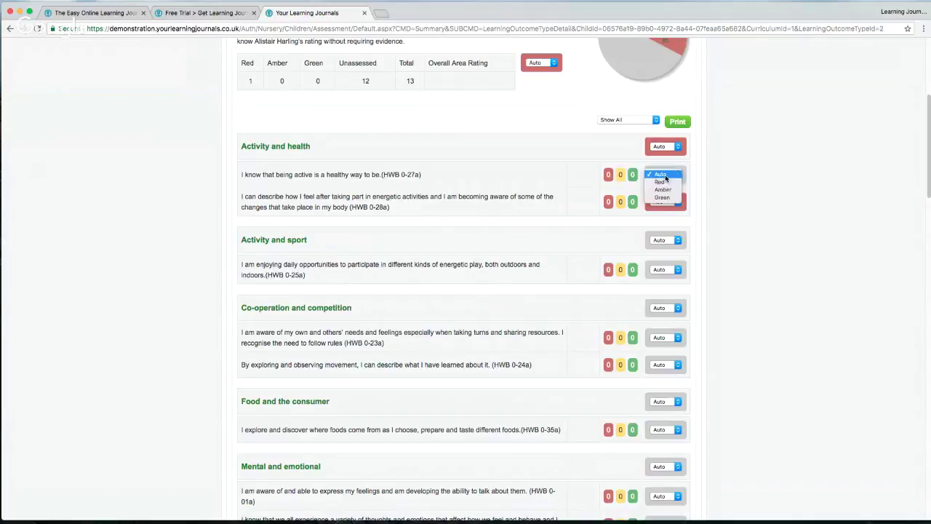
click(663, 200)
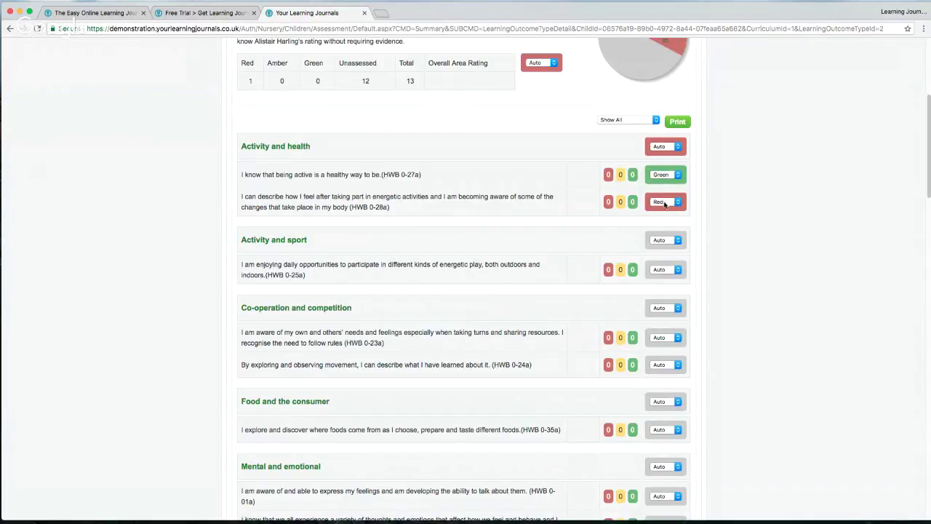
click(664, 204)
click(667, 216)
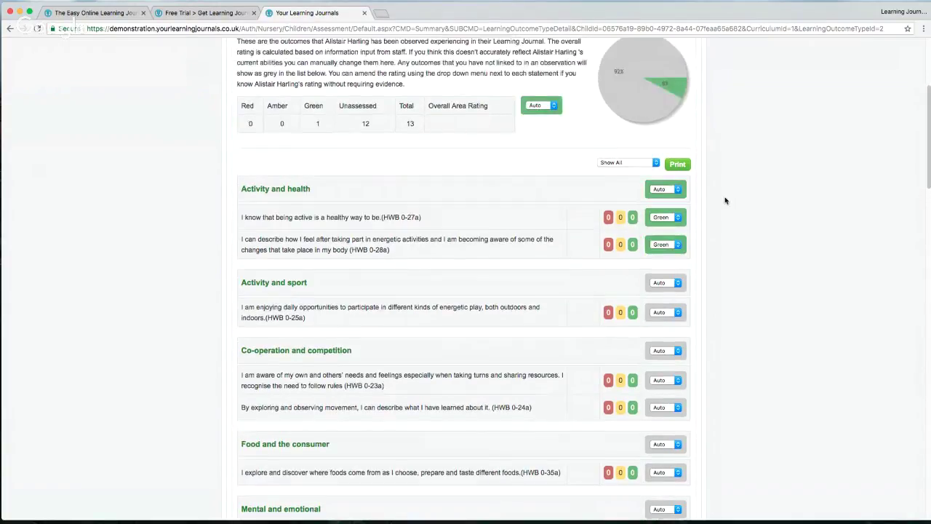
scroll(725, 201, up, 2)
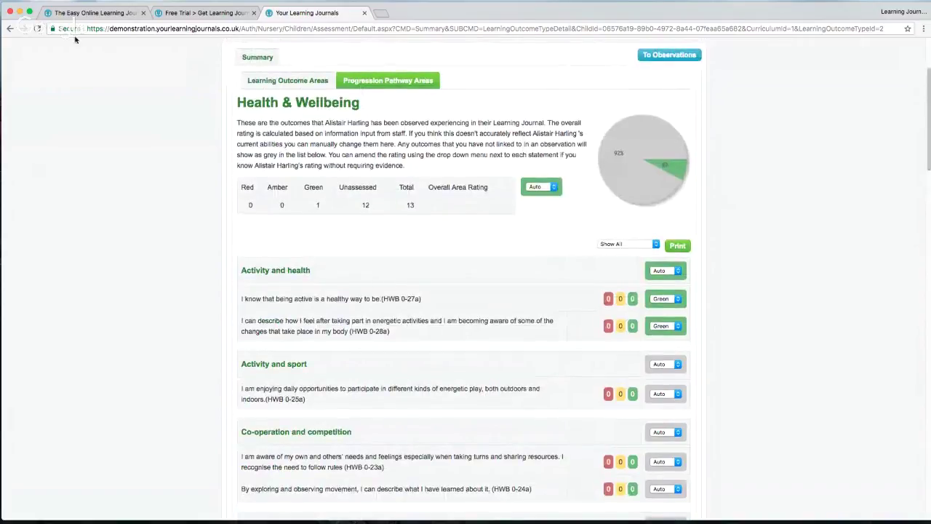
Go back to the tracker summary, look it over, then open the Children rooms view.
click(11, 29)
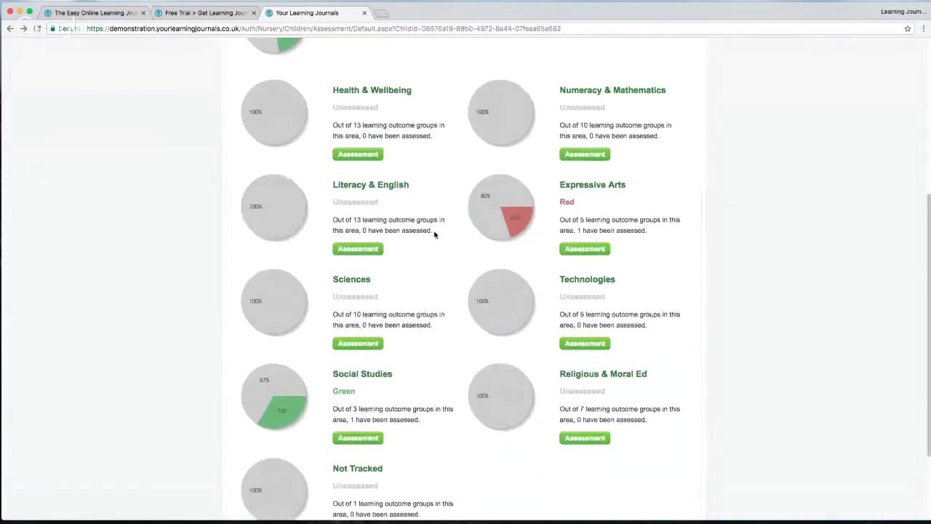
scroll(435, 233, up, 4)
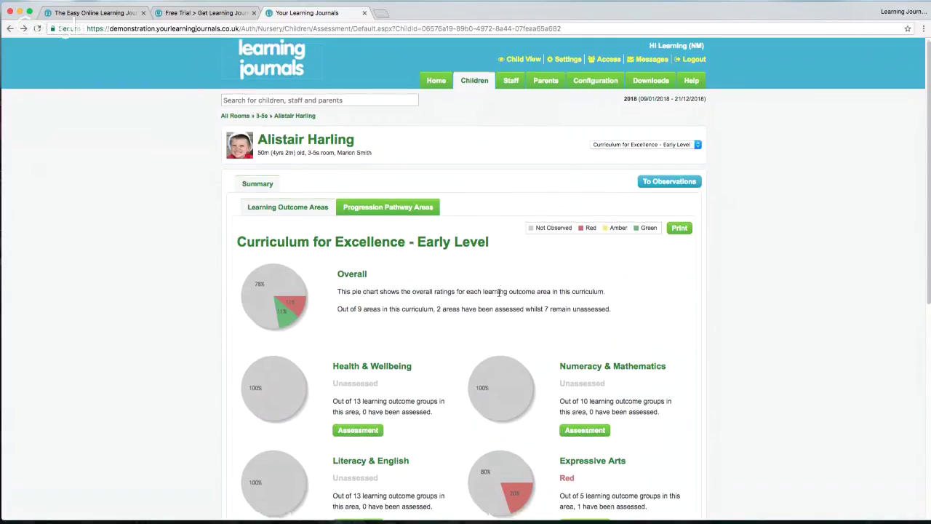
scroll(499, 293, down, 5)
scroll(499, 296, down, 2)
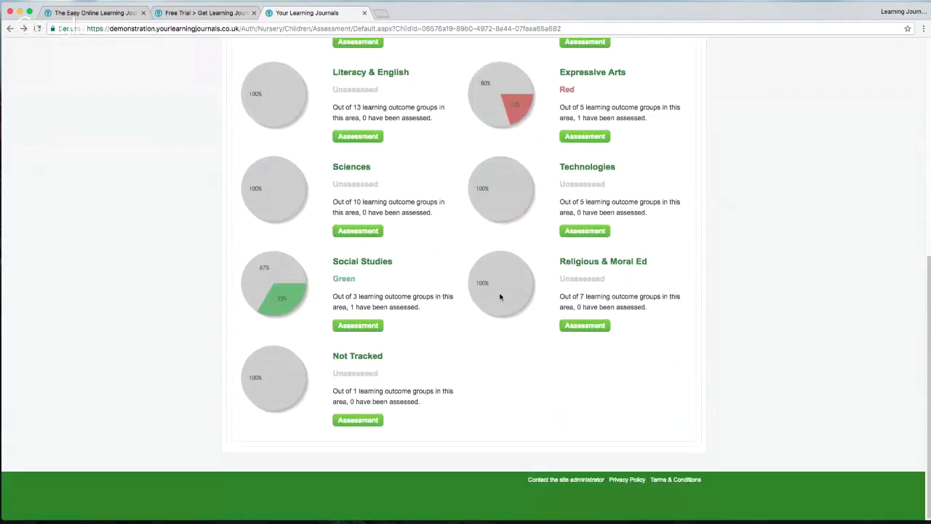
scroll(499, 295, up, 5)
scroll(500, 296, up, 3)
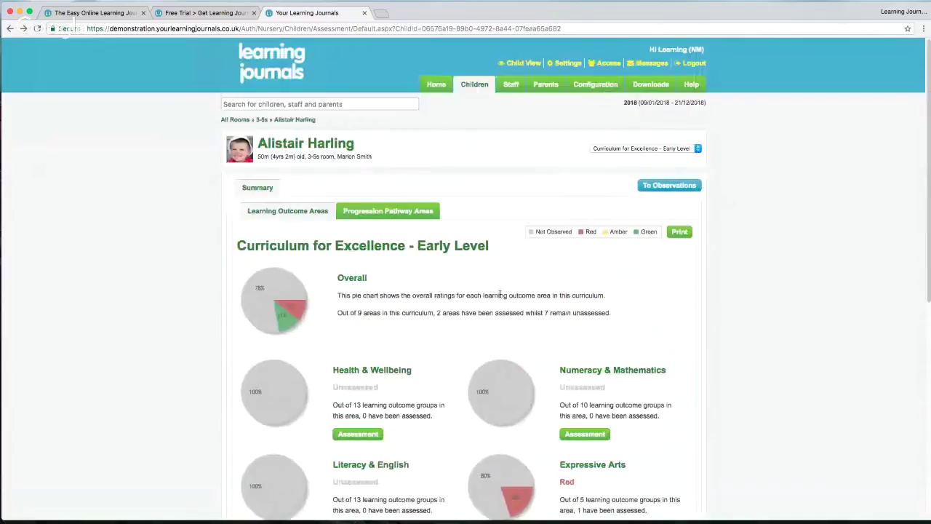
click(473, 86)
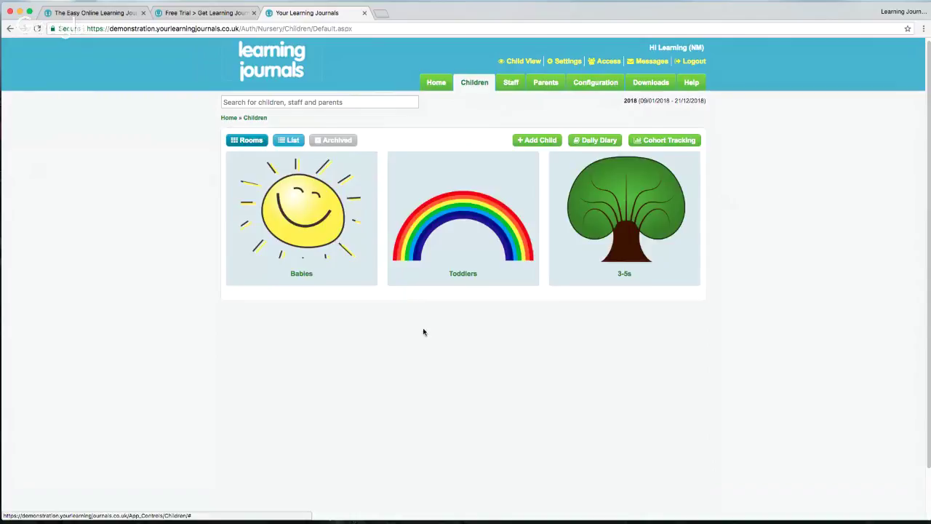
Show all the nursery's children as a single list and look it over.
click(288, 143)
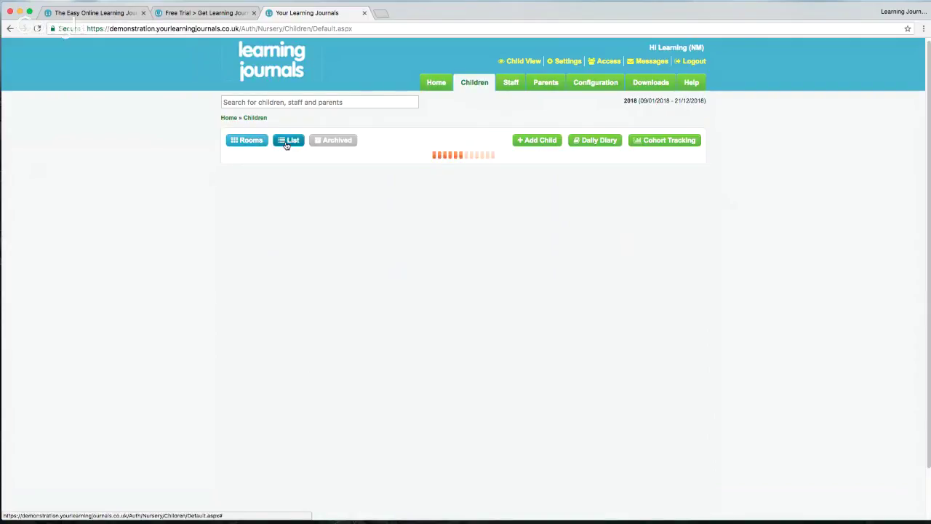
scroll(535, 240, down, 3)
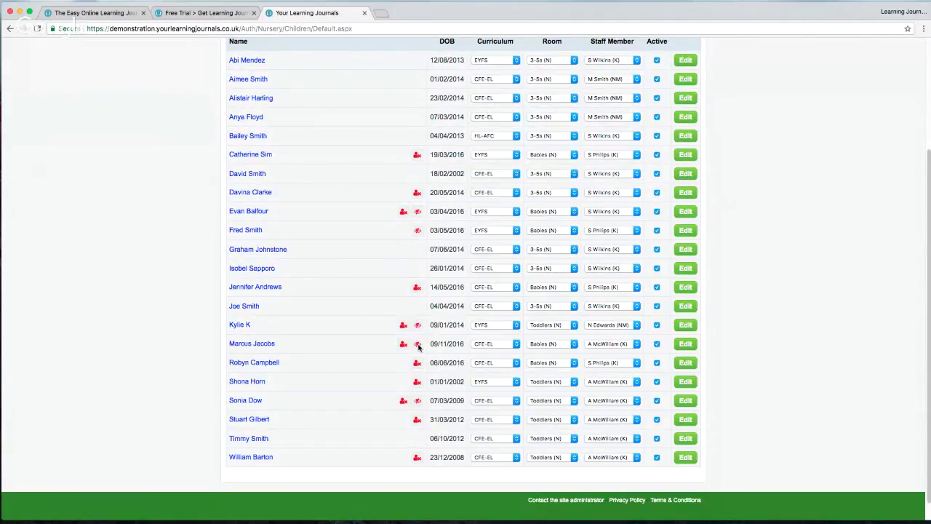
mouse_move(418, 347)
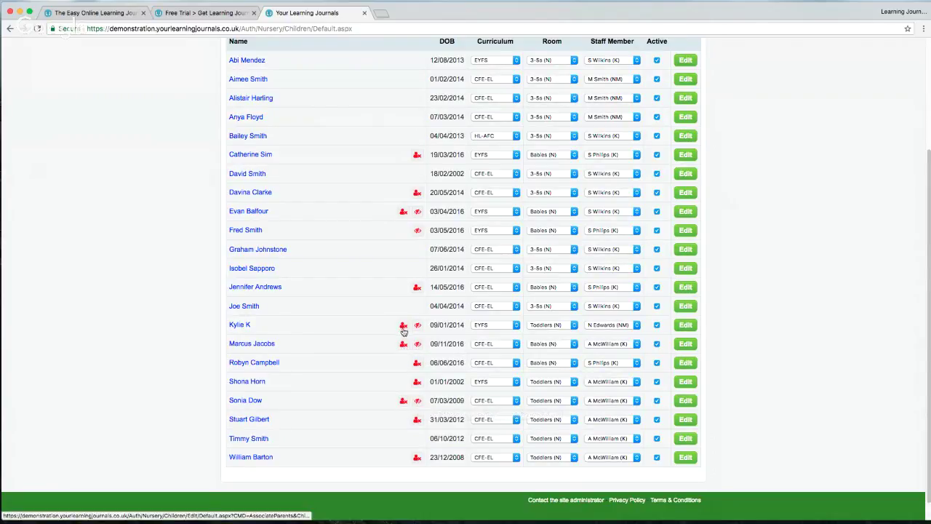
scroll(728, 366, up, 2)
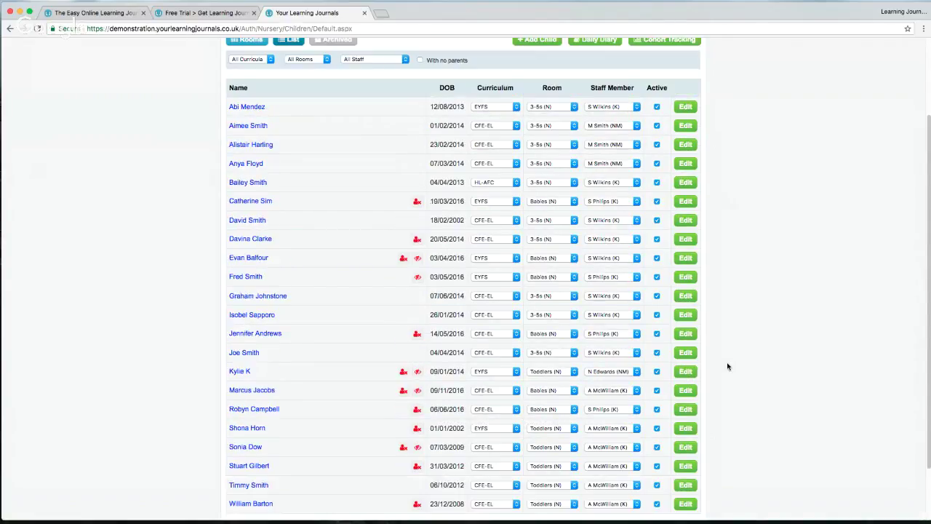
scroll(727, 366, up, 3)
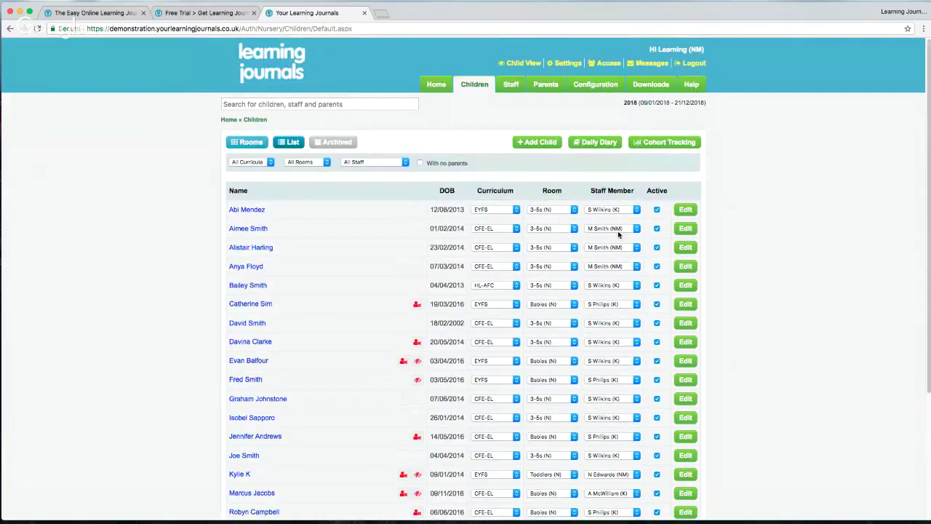
scroll(593, 378, down, 1)
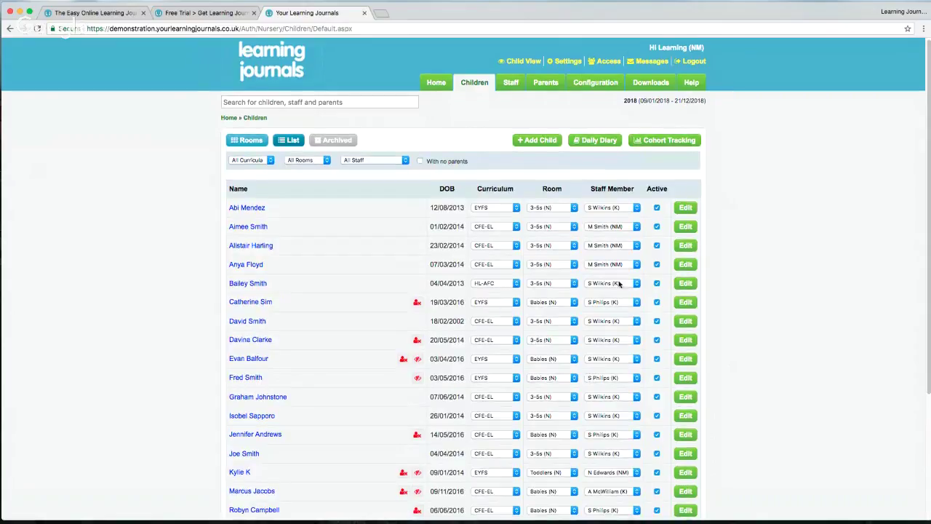
scroll(620, 210, up, 1)
Assign different keyworkers to the first, third and fifth children.
click(620, 210)
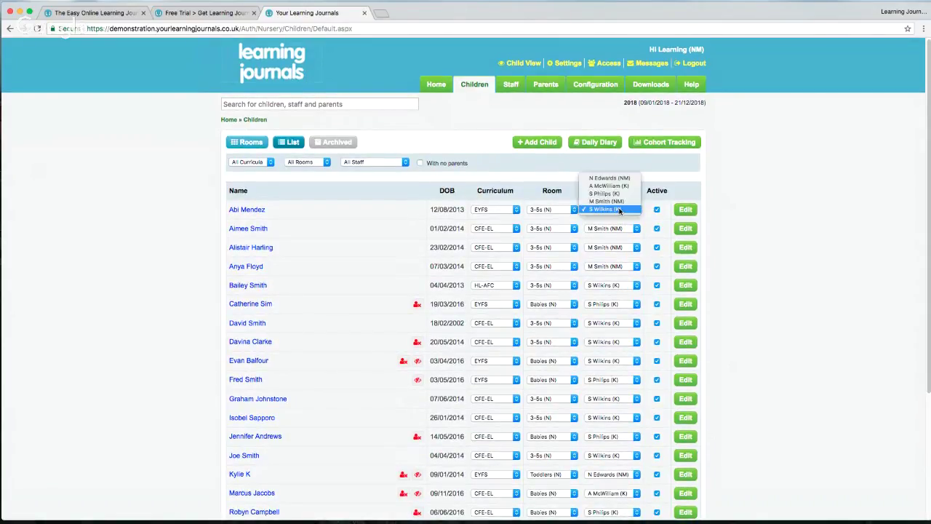
click(615, 186)
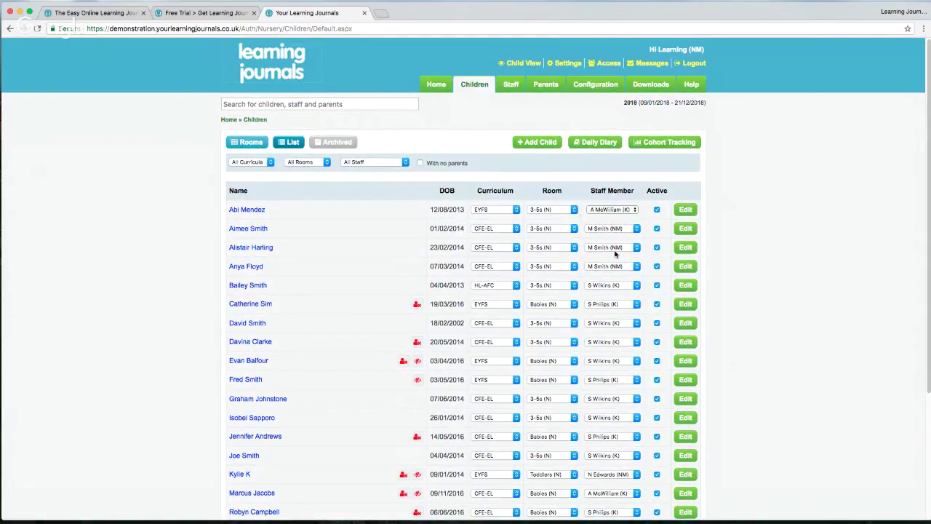
click(615, 248)
click(614, 239)
click(613, 284)
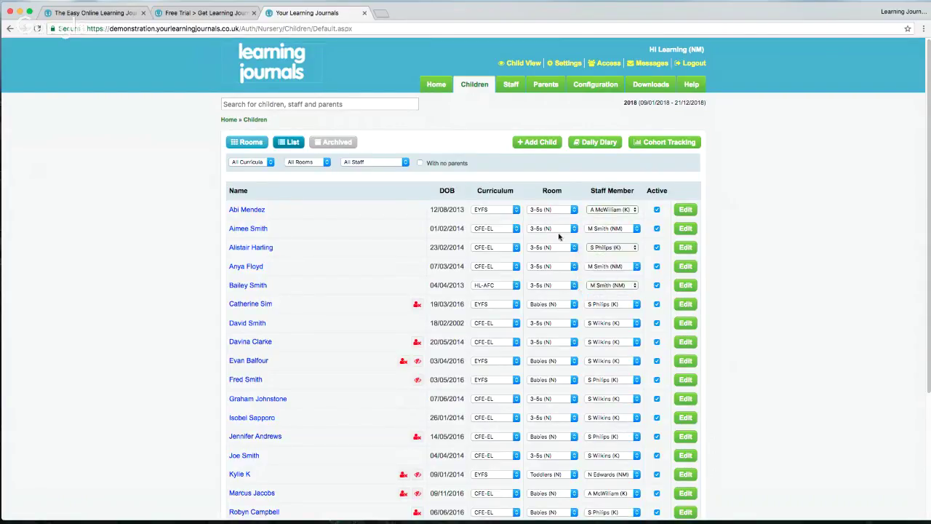
Move the ninth and tenth children from Babies (N) to Toddlers (N).
scroll(553, 291, down, 2)
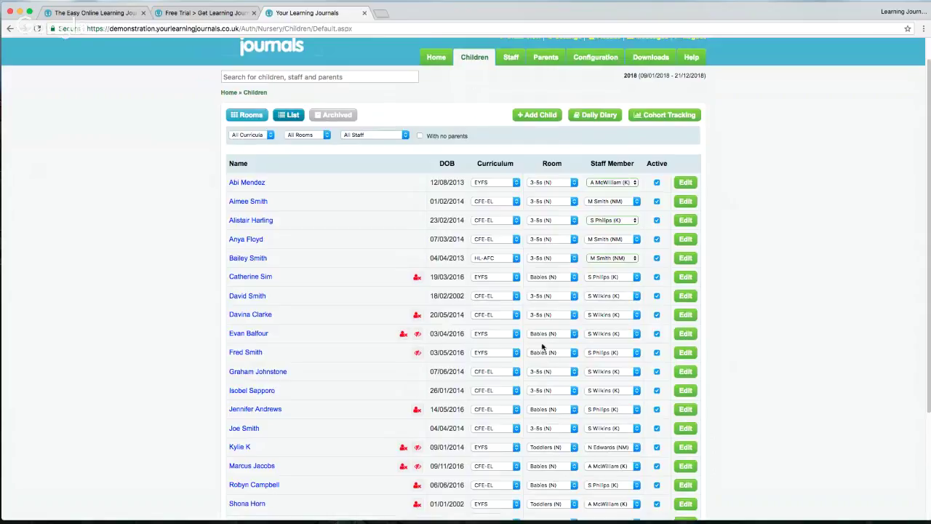
click(542, 334)
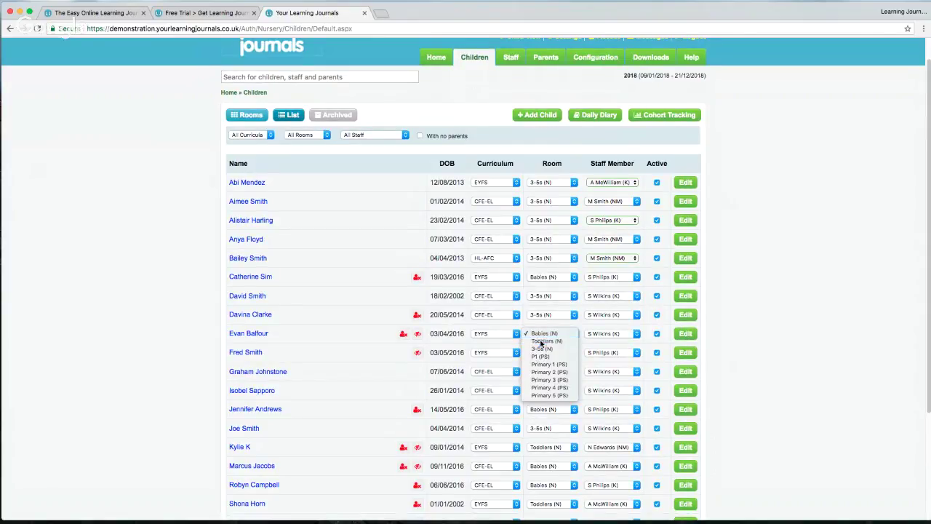
click(545, 341)
click(548, 354)
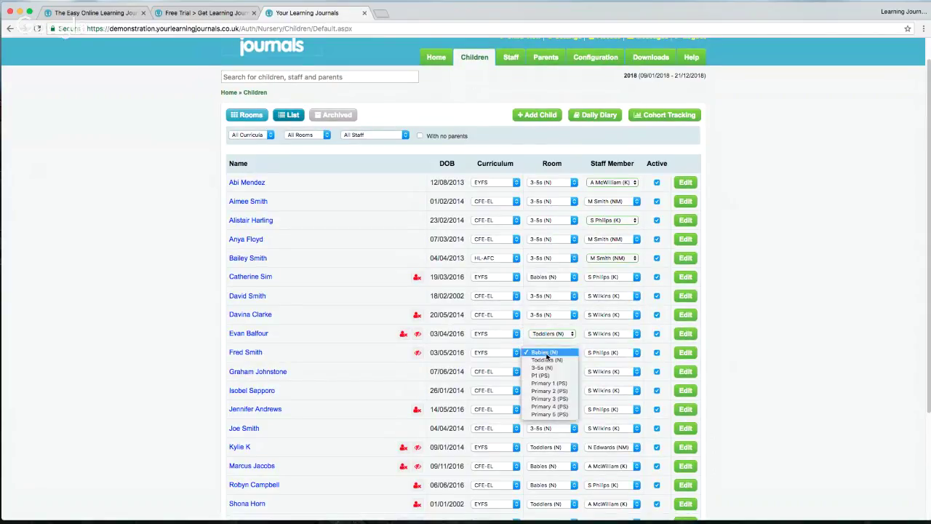
click(547, 360)
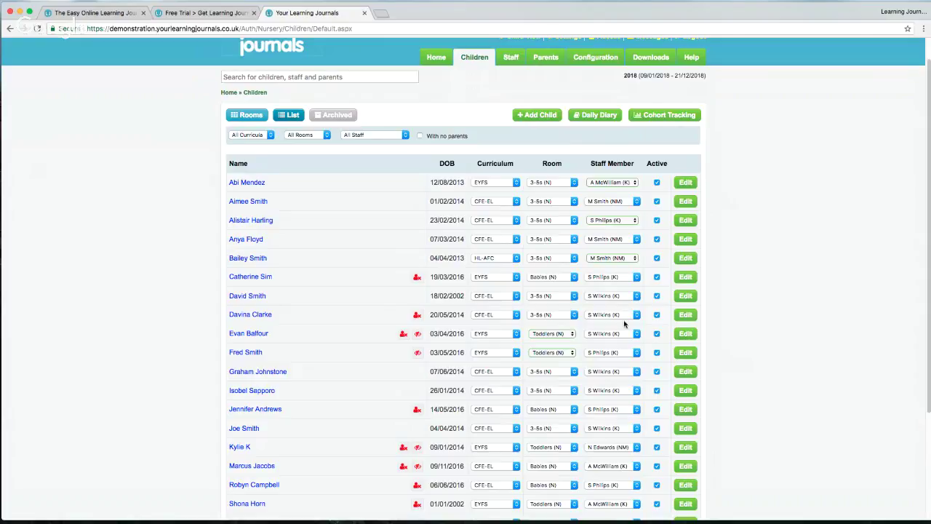
scroll(657, 324, down, 2)
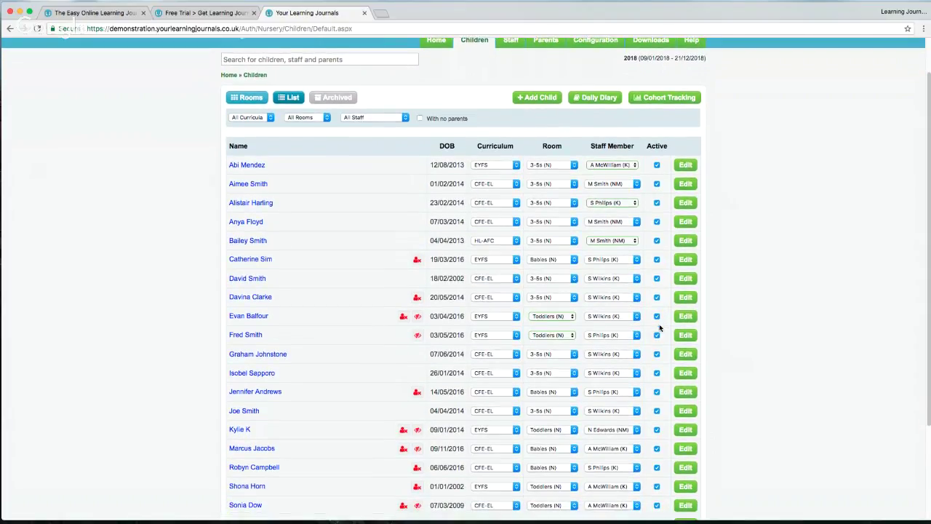
scroll(657, 335, down, 1)
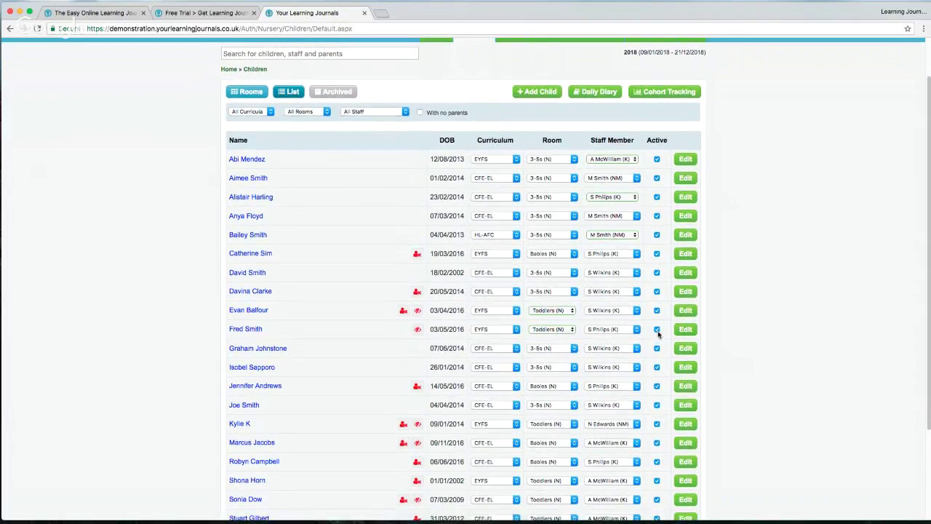
scroll(649, 342, up, 1)
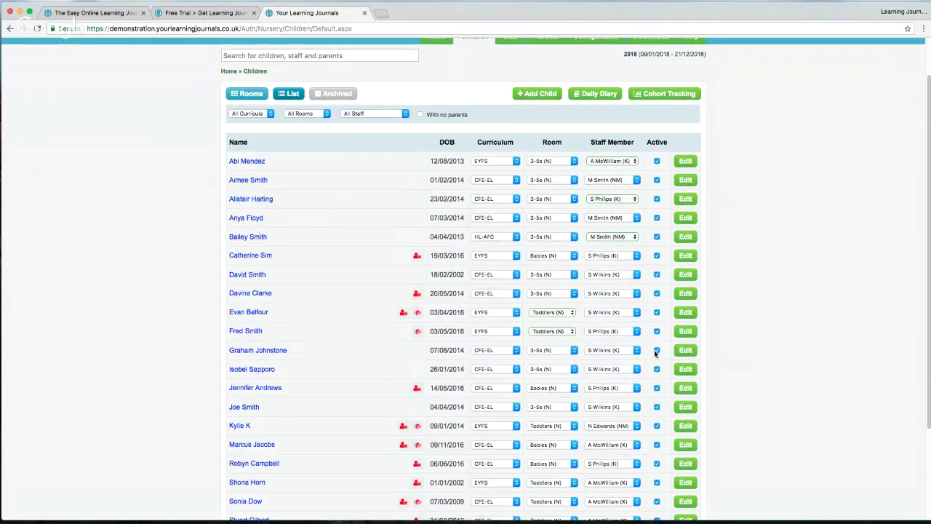
click(657, 407)
click(336, 94)
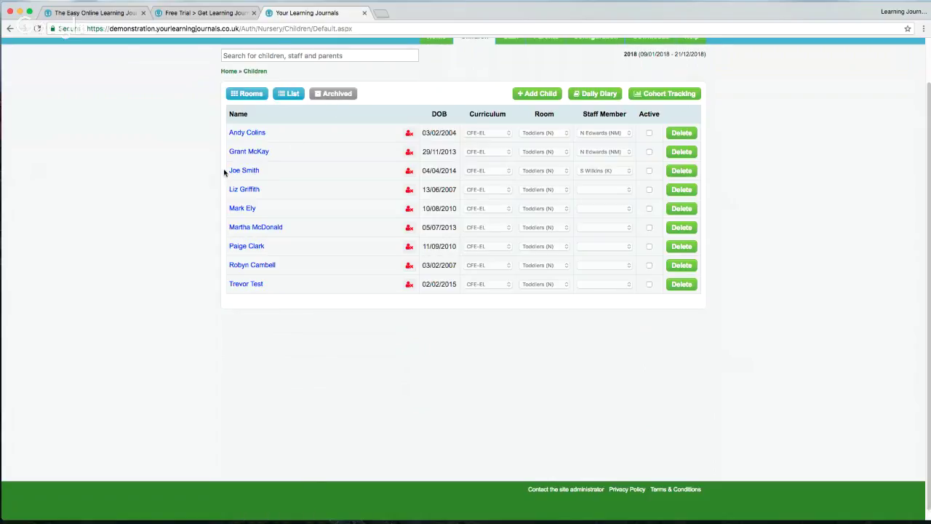
drag(224, 172, 750, 174)
click(755, 177)
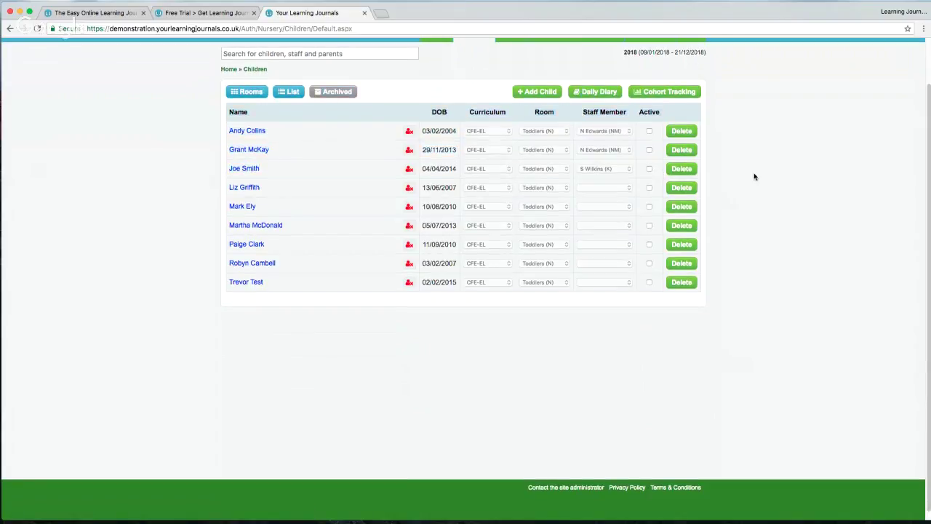
click(681, 170)
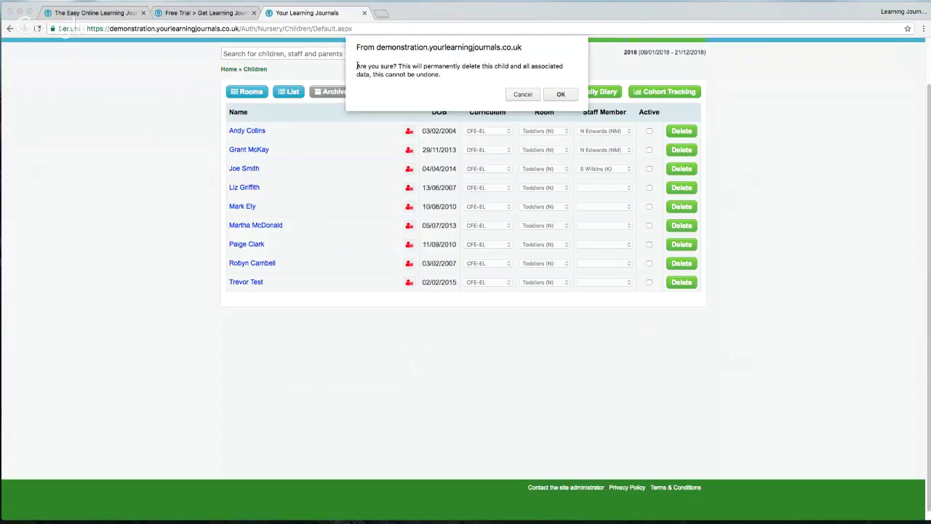
drag(356, 66, 472, 75)
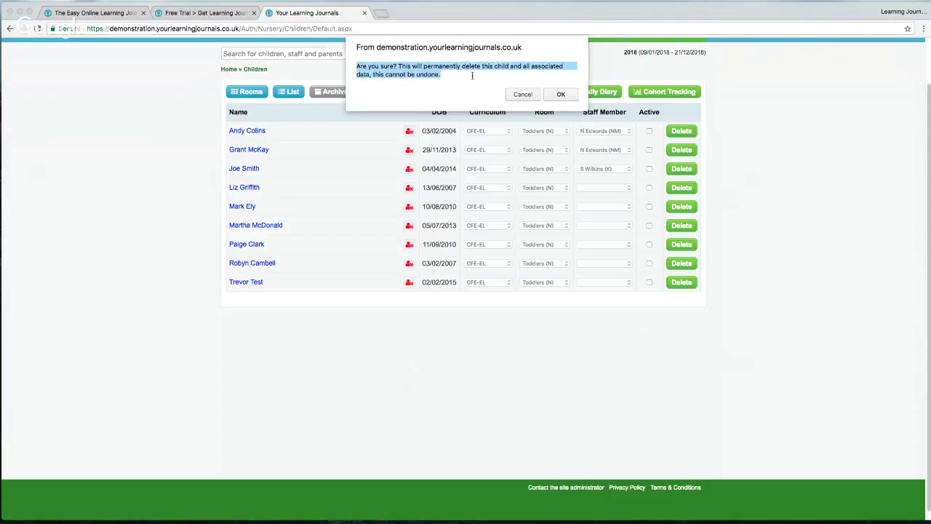
click(471, 75)
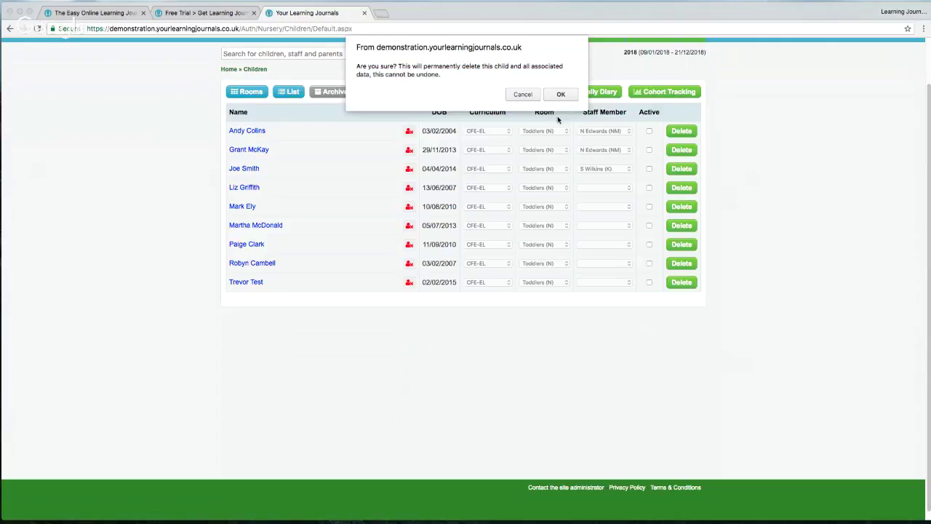
click(515, 96)
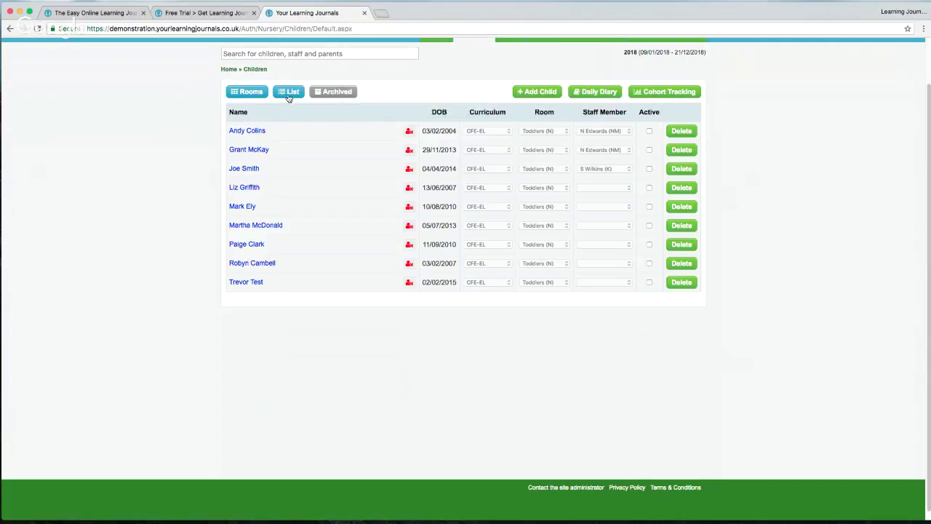
scroll(374, 129, up, 1)
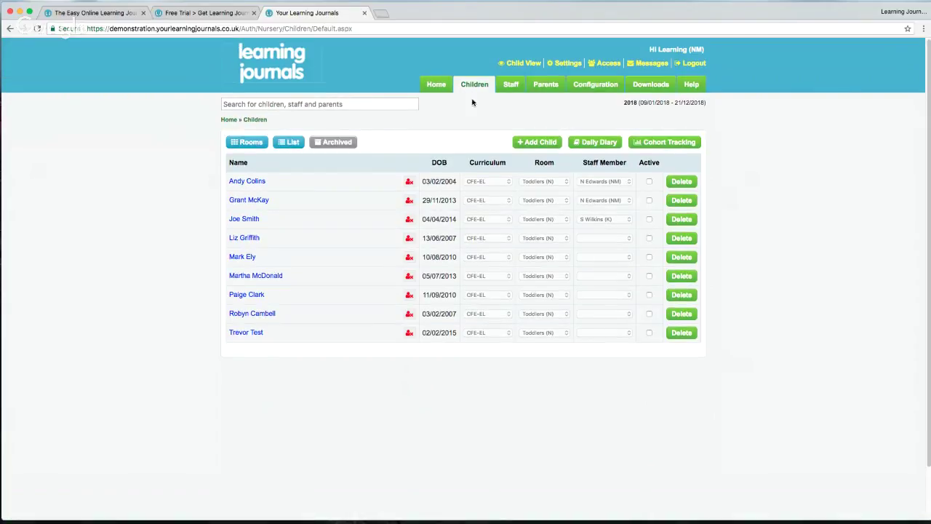
Look over the blank Add Child form's Gender and Curriculum choices, then show the Staff list.
click(530, 143)
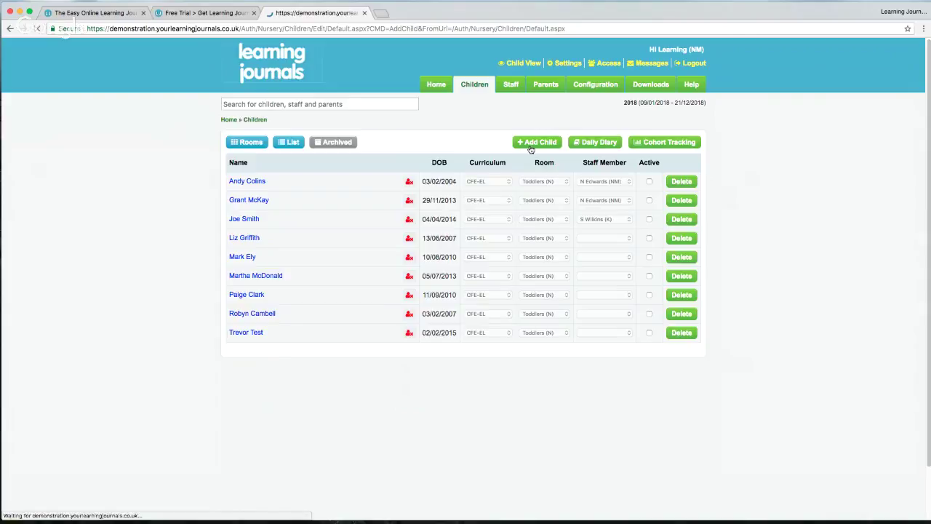
click(413, 182)
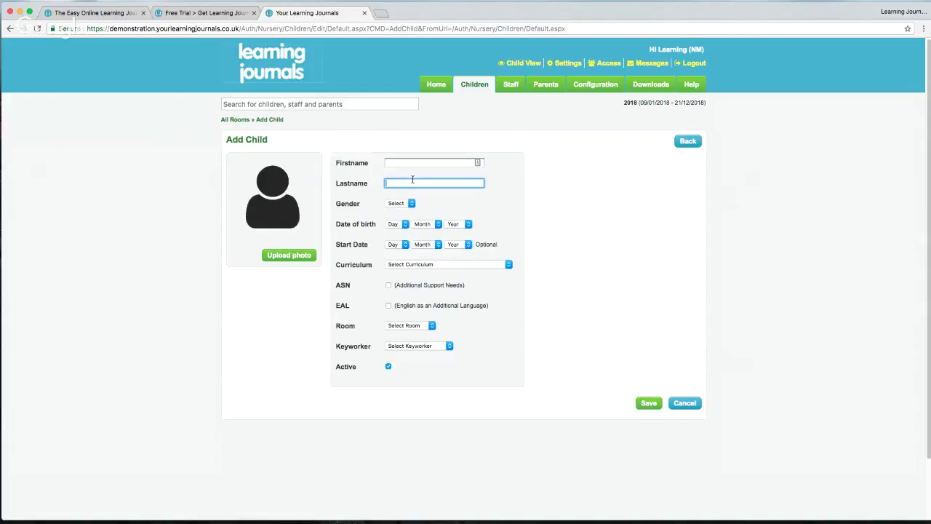
click(399, 203)
click(401, 202)
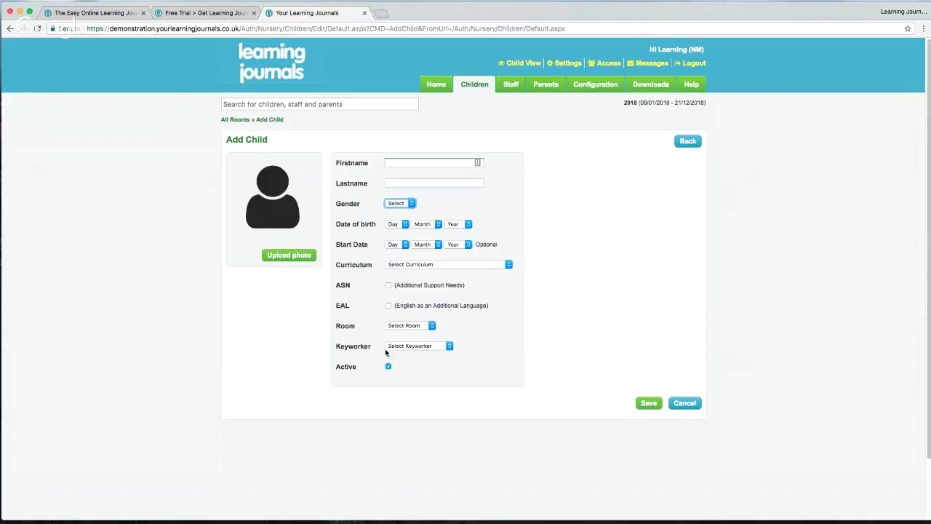
click(434, 265)
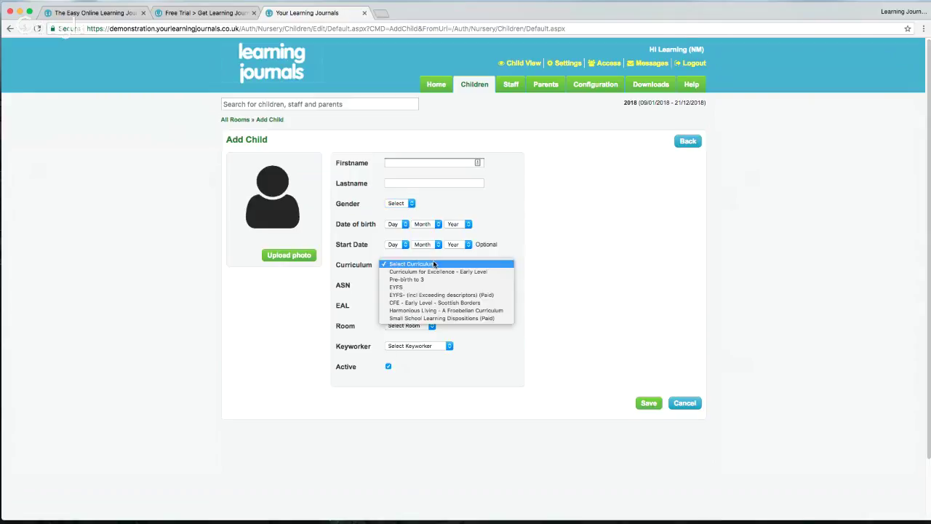
click(577, 263)
click(337, 280)
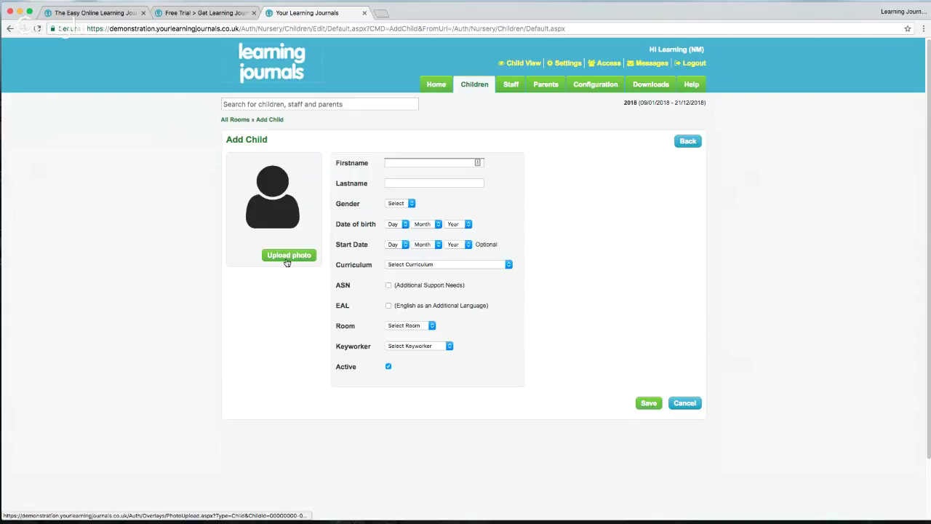
click(511, 85)
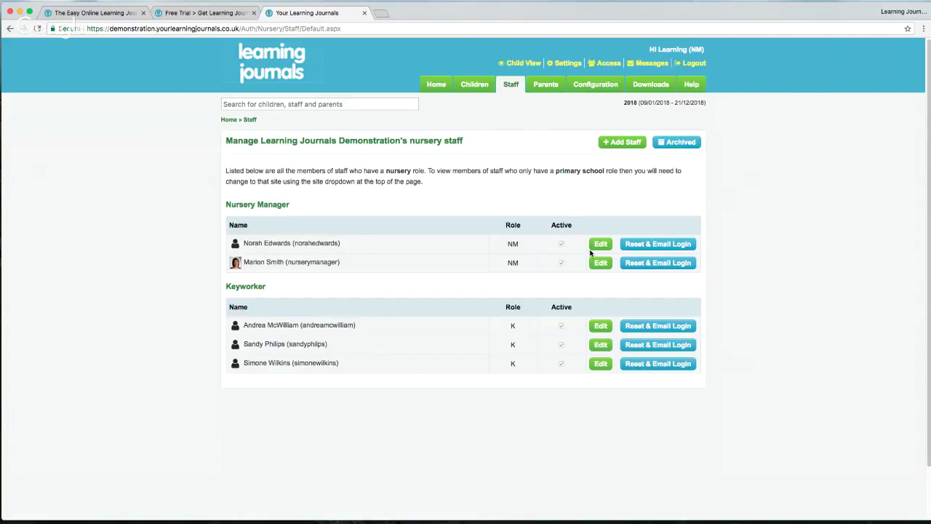
Open a blank Add Staff form and look over its Roles and Room Access options.
click(628, 144)
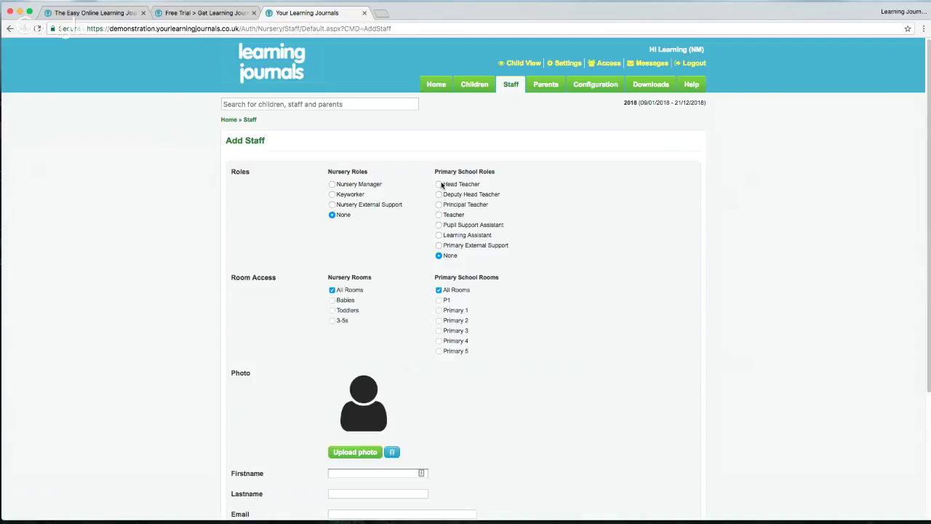
drag(441, 186, 503, 179)
click(491, 182)
scroll(536, 314, down, 1)
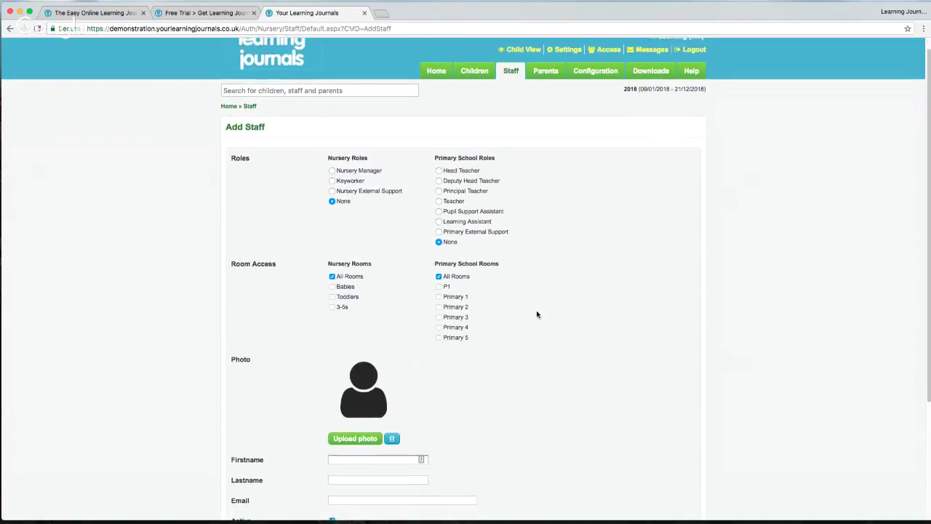
scroll(536, 313, down, 2)
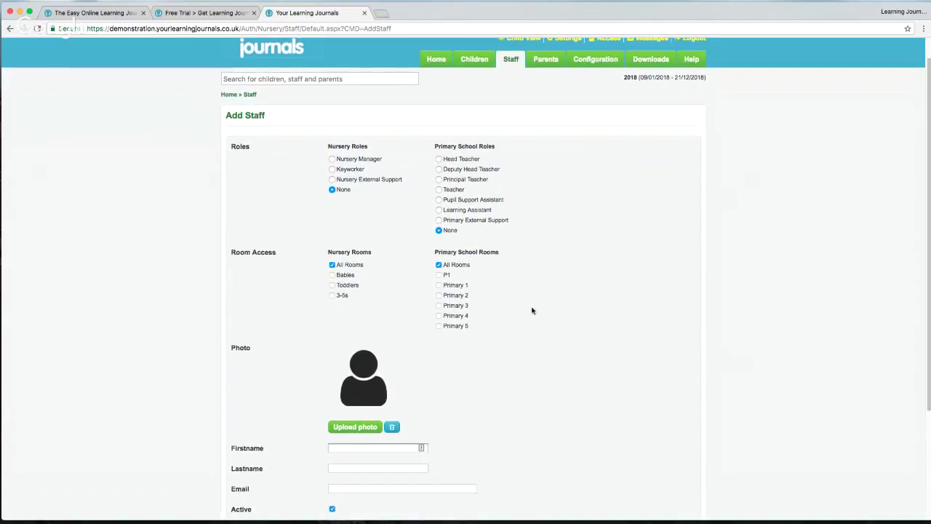
scroll(524, 316, down, 6)
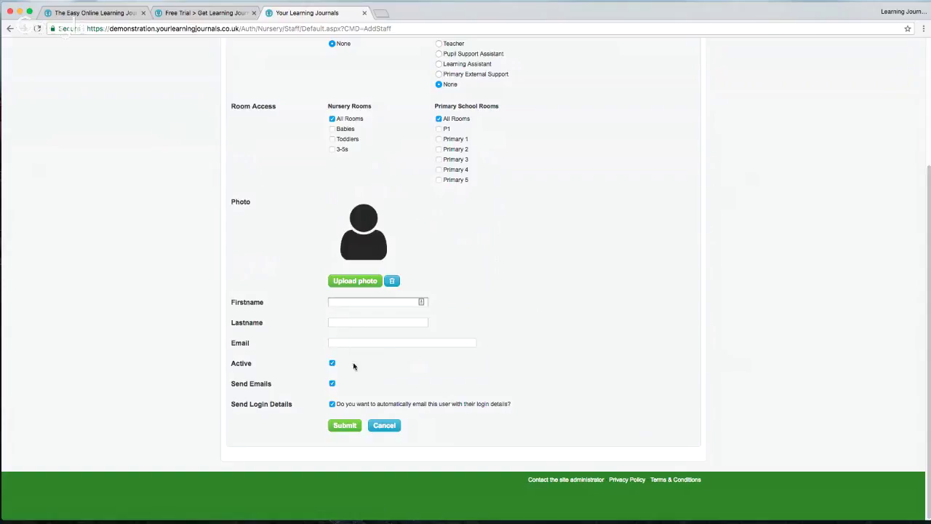
scroll(492, 321, up, 5)
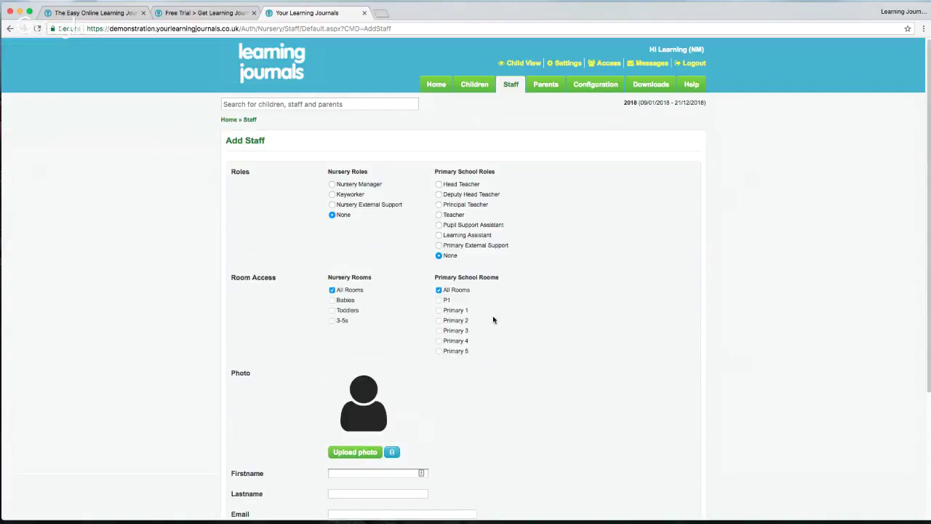
click(545, 85)
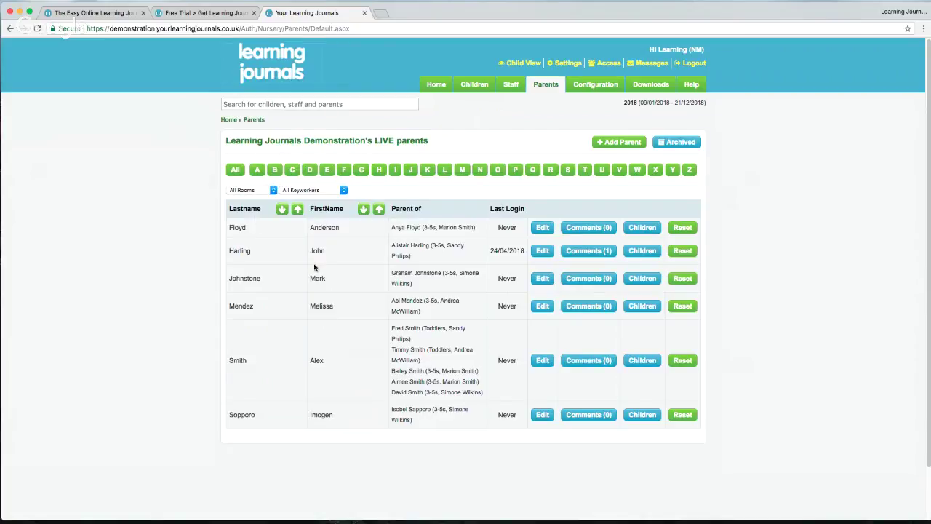
Open the Children page for the fourth parent in the parents list.
drag(393, 227, 470, 243)
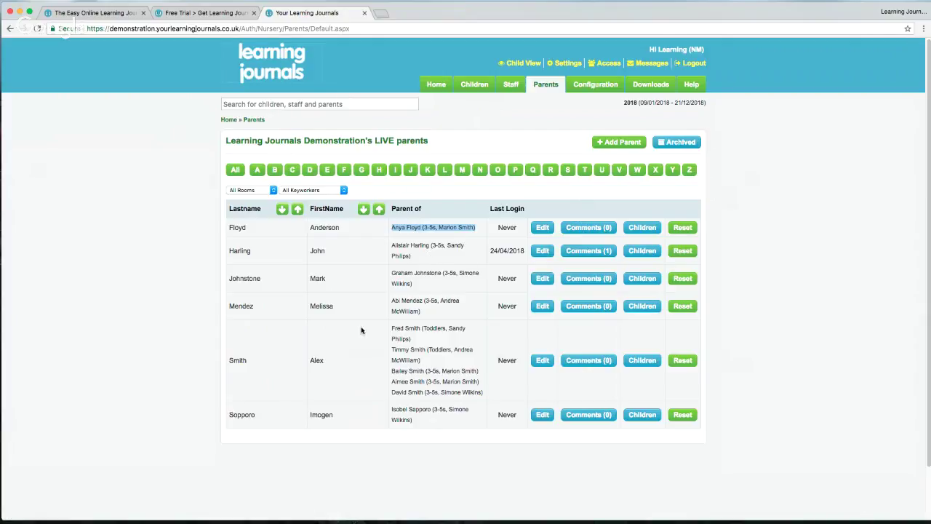
drag(308, 311, 336, 310)
drag(392, 299, 423, 312)
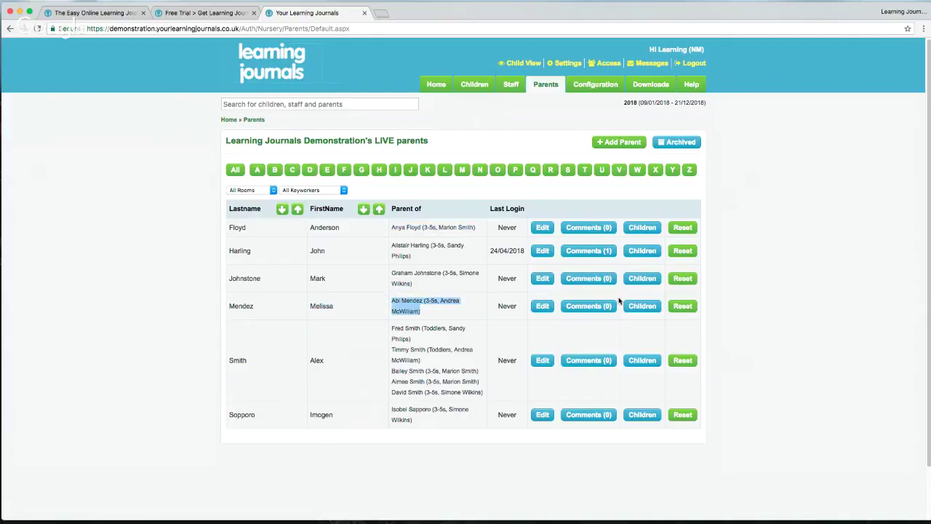
click(640, 307)
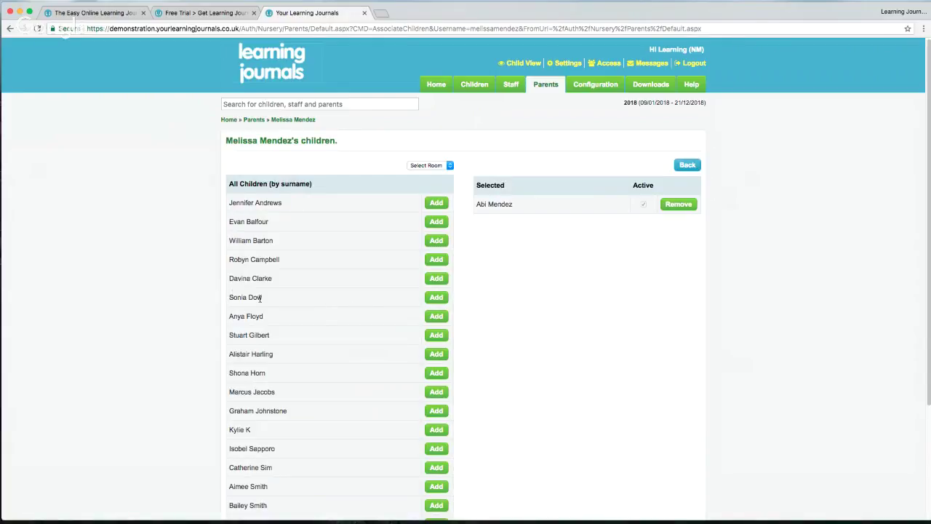
Add the Toddlers-room child to the fourth parent alongside their existing 3-5s child.
drag(478, 204, 512, 205)
click(436, 335)
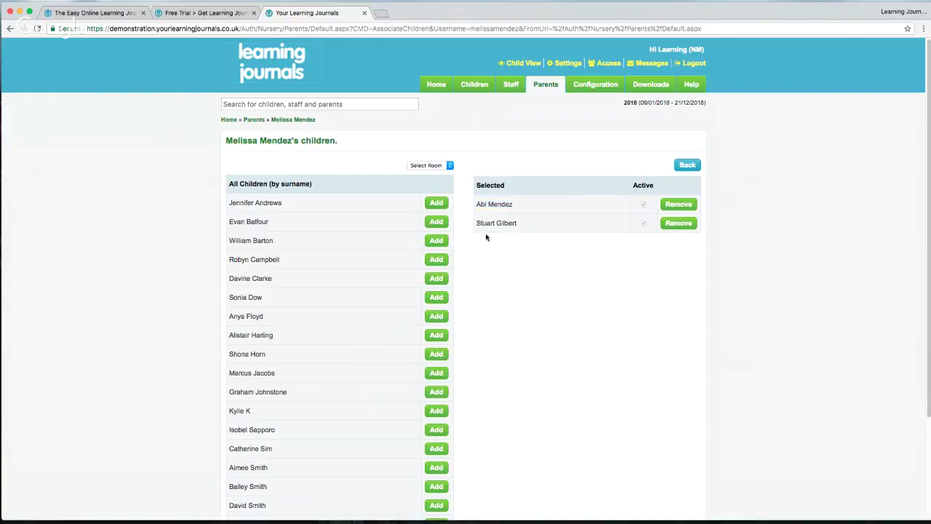
drag(478, 223, 518, 223)
click(517, 223)
double_click(229, 140)
scroll(356, 174, down, 1)
drag(476, 204, 521, 223)
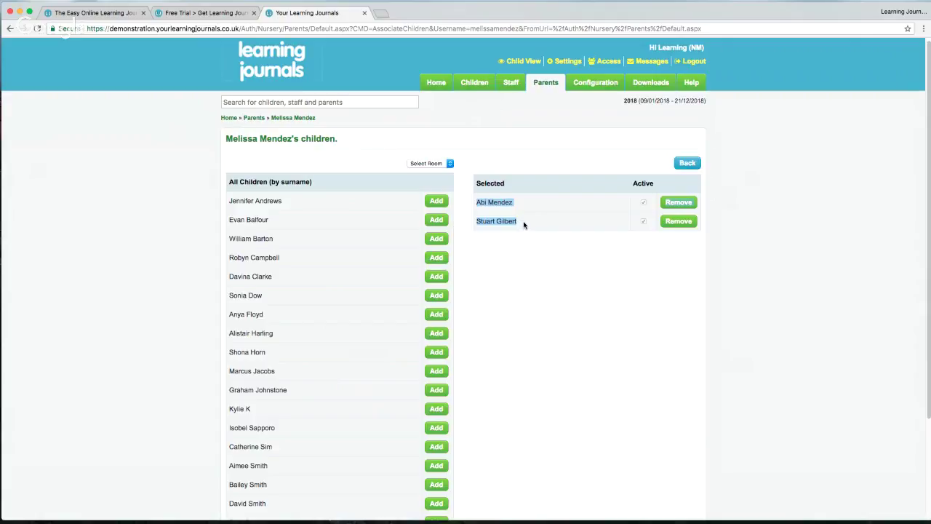
scroll(530, 202, up, 1)
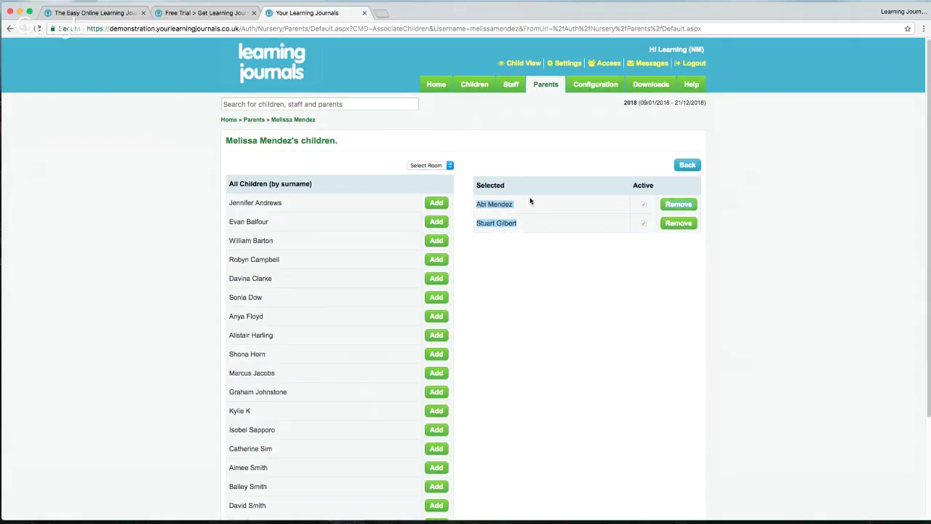
click(541, 85)
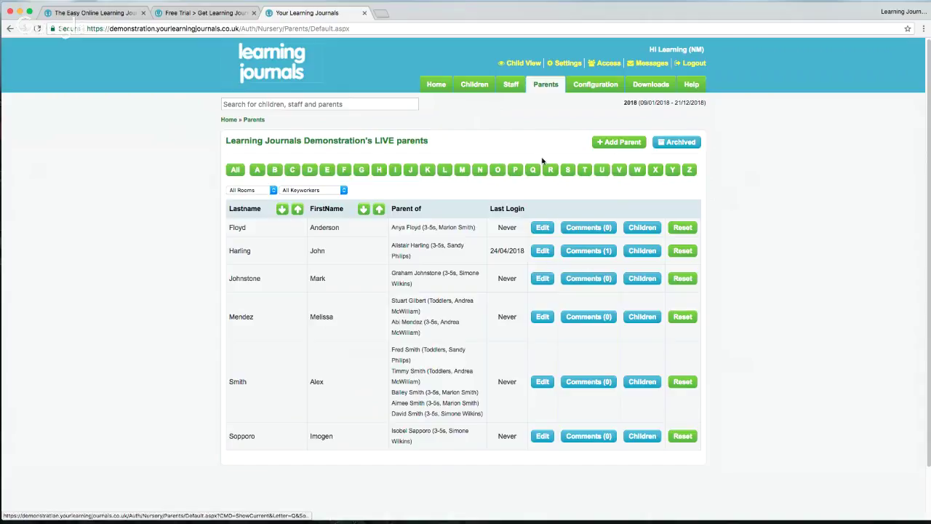
Log out and sign in as the parent with the saved credentials and PIN.
click(691, 65)
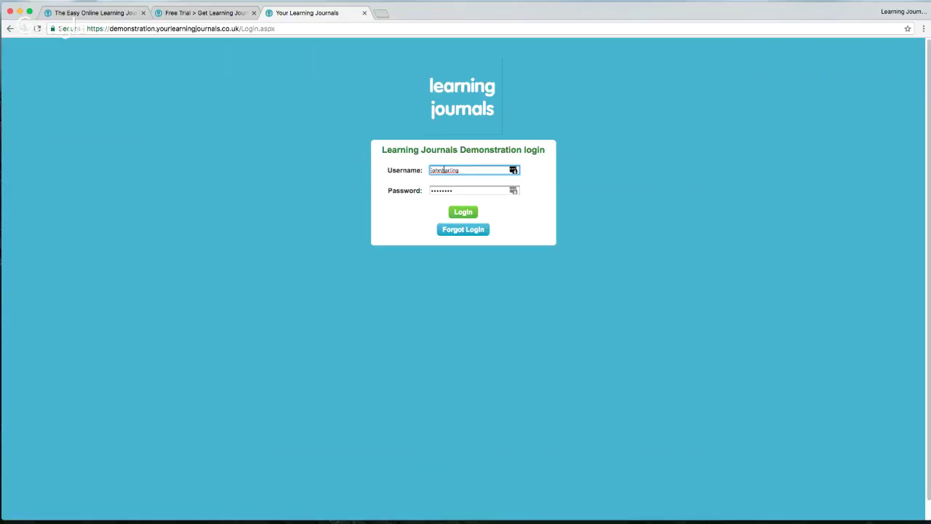
click(461, 211)
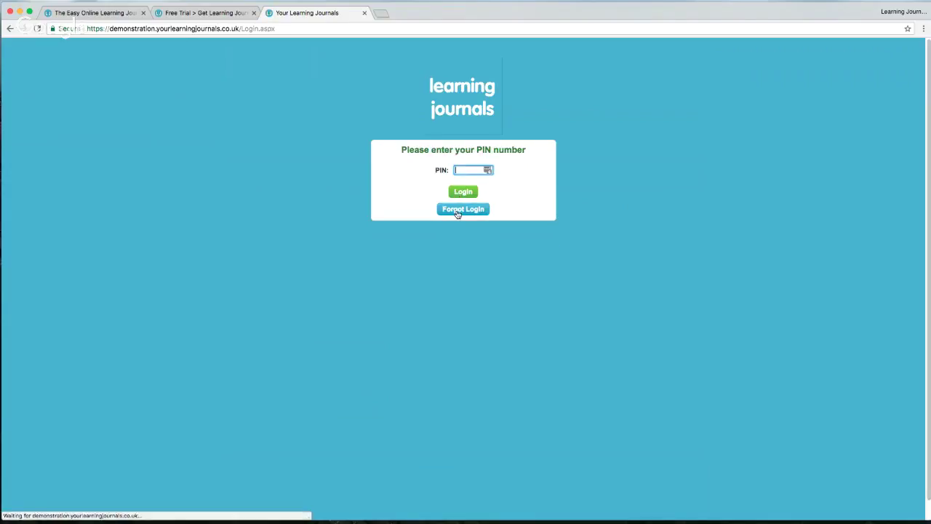
click(463, 192)
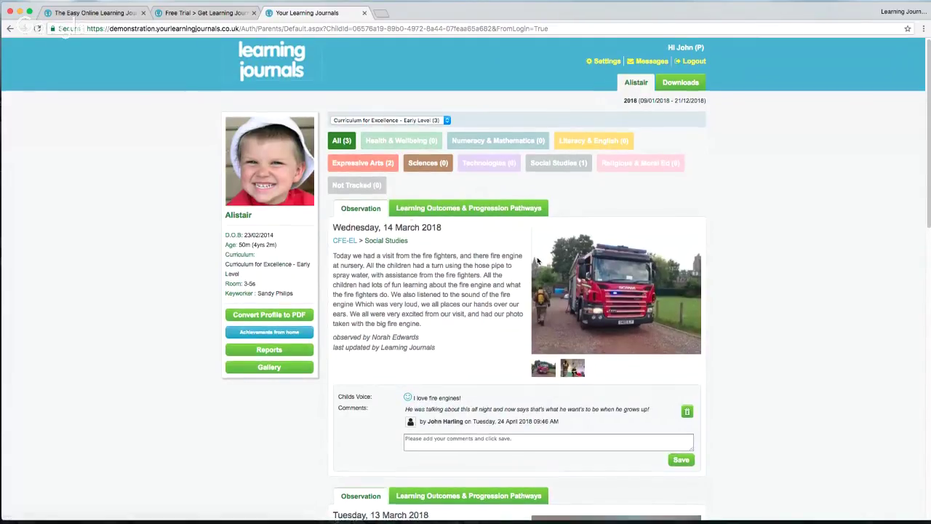
Show the Learning Outcomes & Progression Pathways for the child's fire-engine observation.
scroll(536, 256, down, 2)
scroll(537, 255, down, 6)
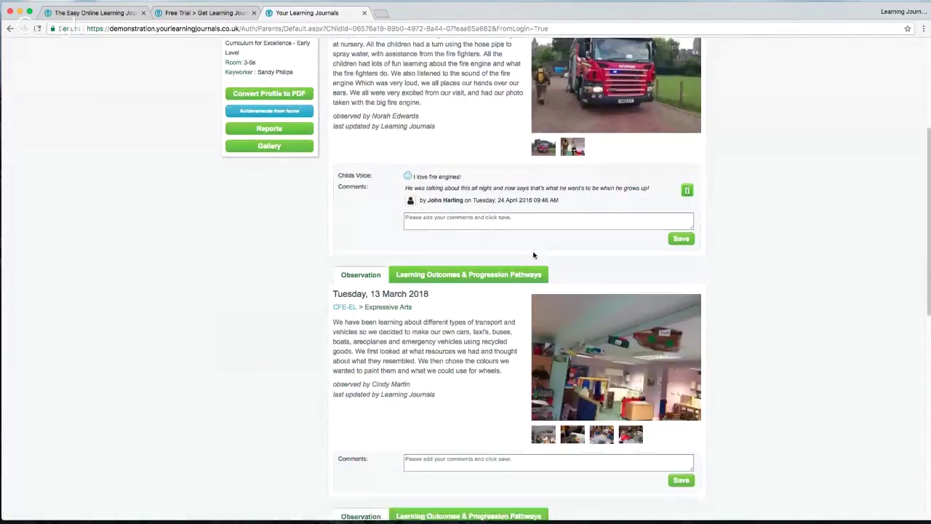
scroll(534, 254, down, 2)
scroll(533, 254, up, 5)
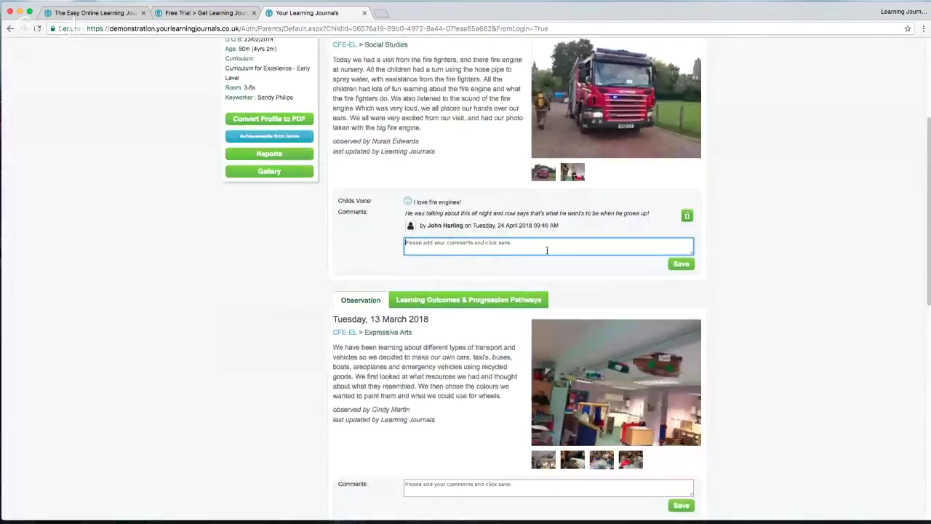
scroll(547, 250, up, 5)
click(468, 211)
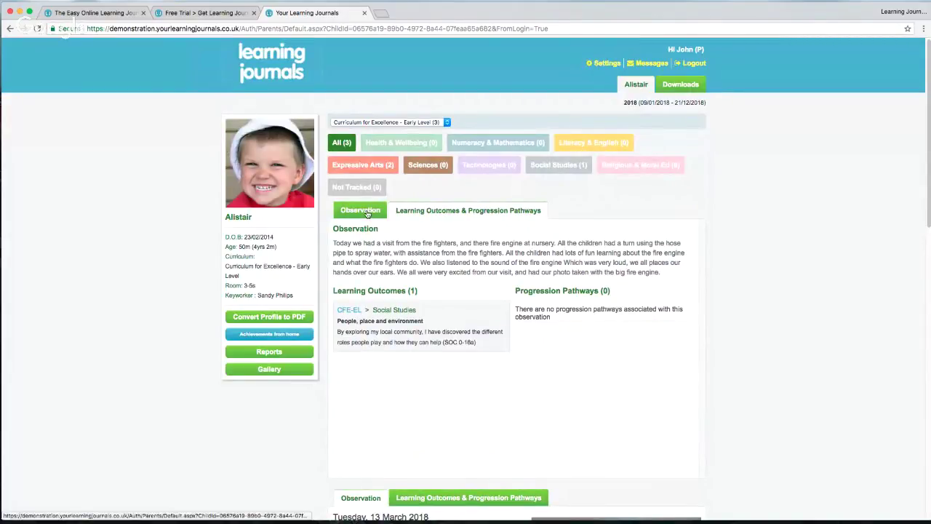
scroll(497, 322, down, 5)
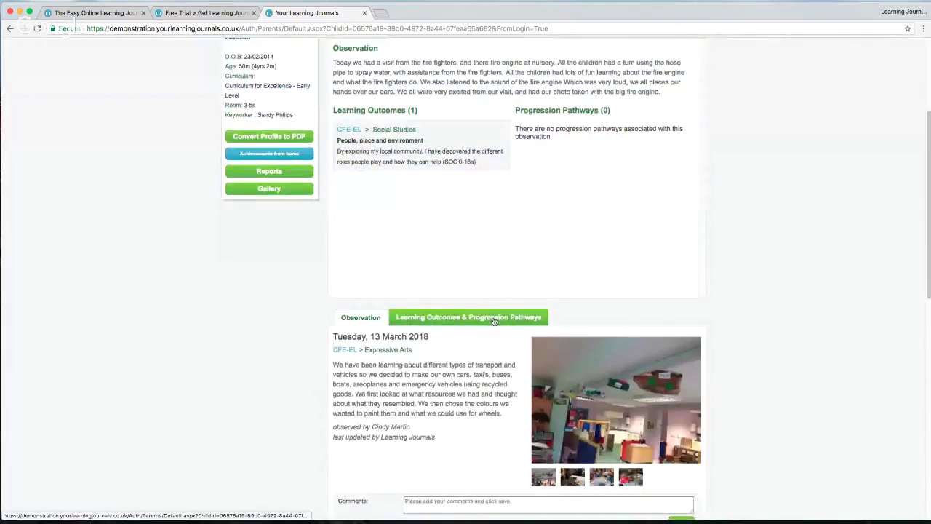
scroll(493, 321, down, 1)
scroll(493, 321, up, 5)
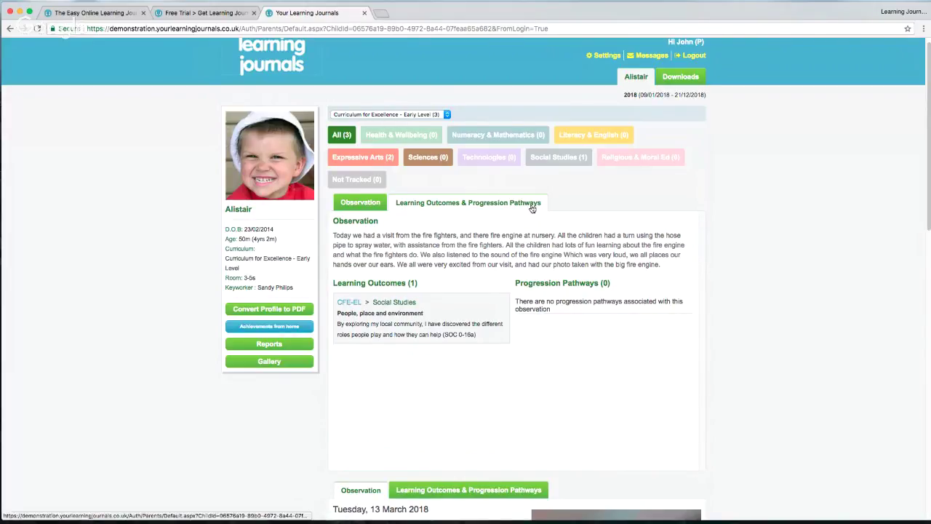
scroll(533, 209, up, 1)
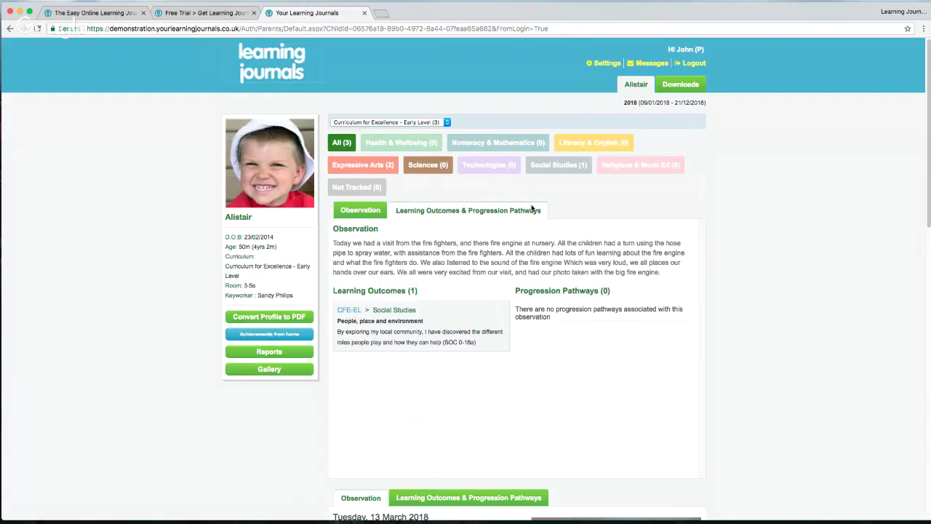
scroll(533, 209, down, 10)
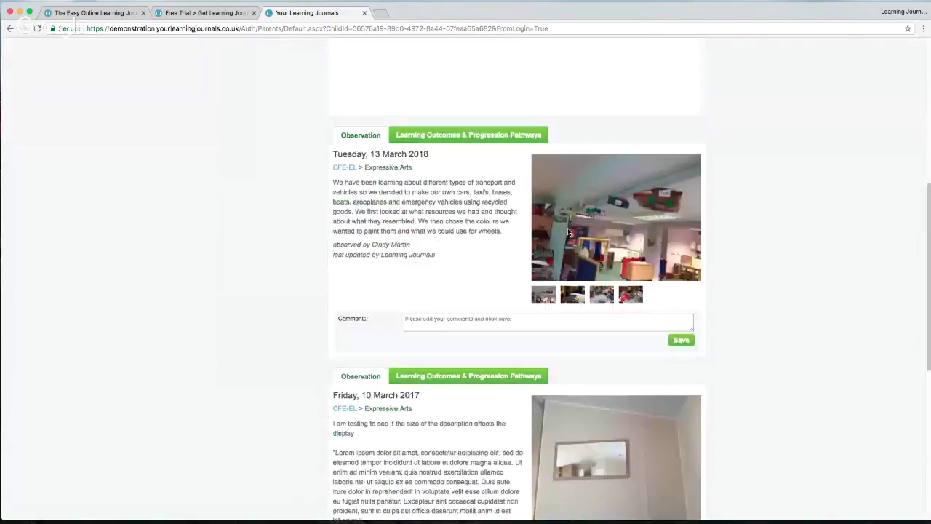
scroll(569, 232, up, 10)
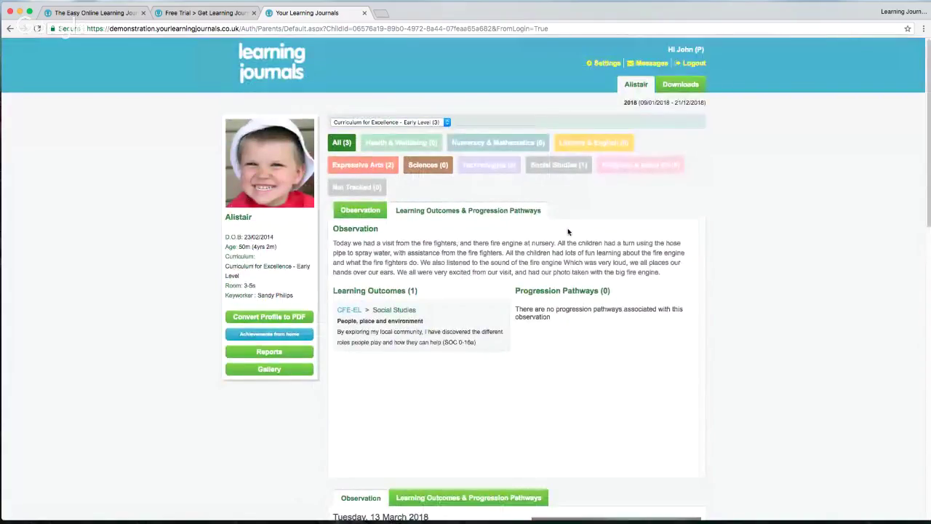
Sign back in with the saved nursery manager login and PIN, and view the Children page.
click(686, 65)
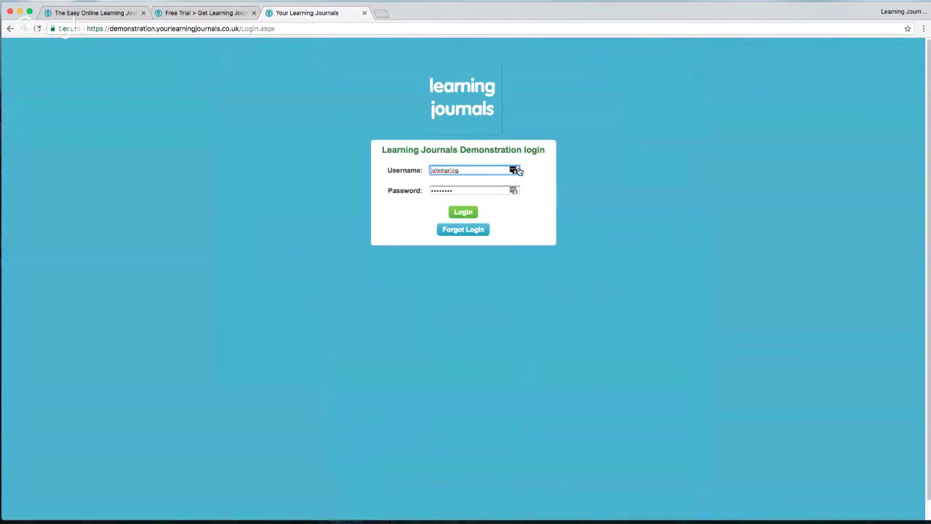
click(515, 170)
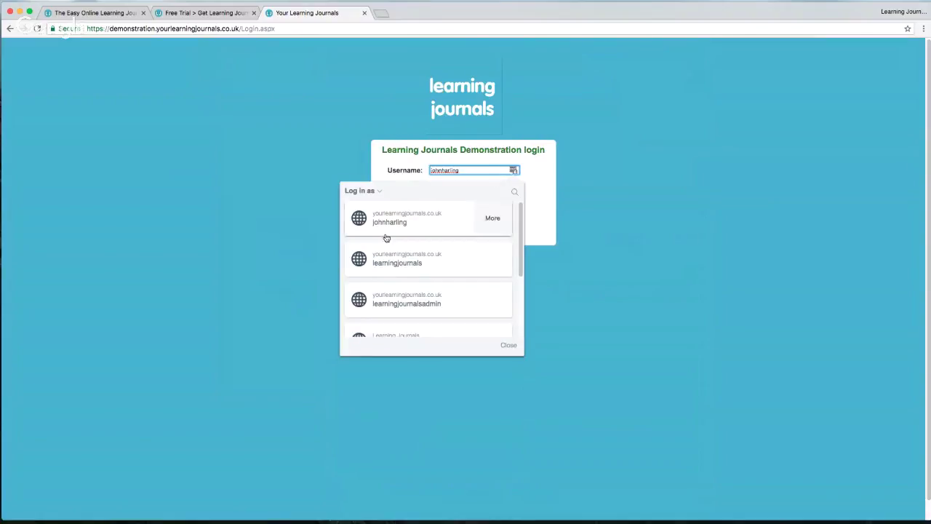
click(394, 264)
click(460, 213)
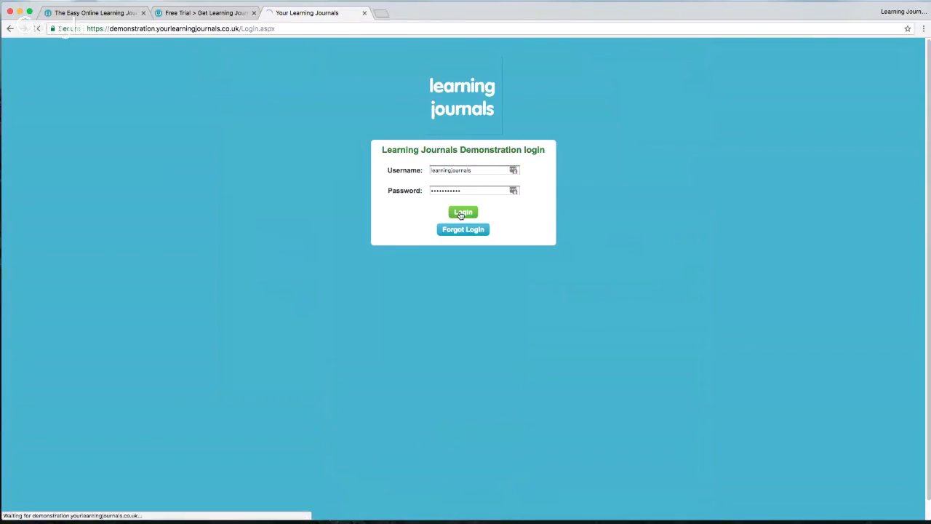
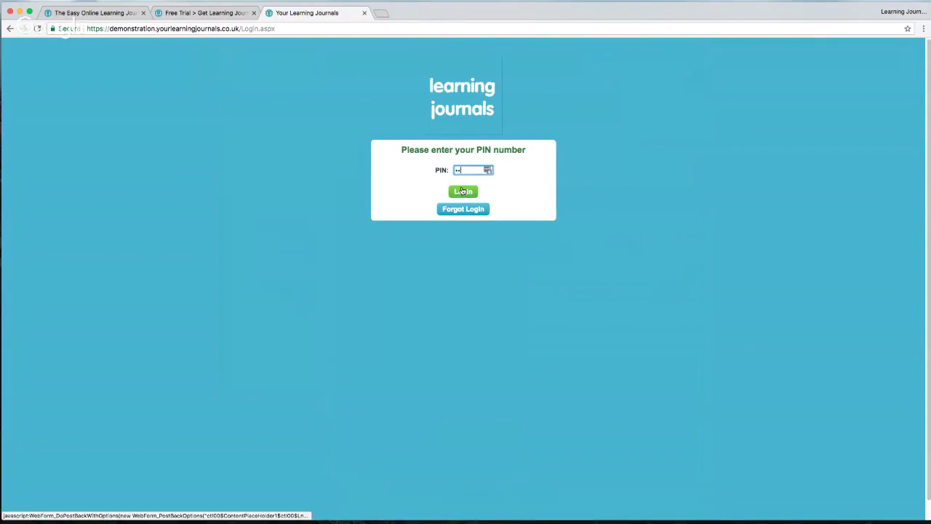
click(463, 190)
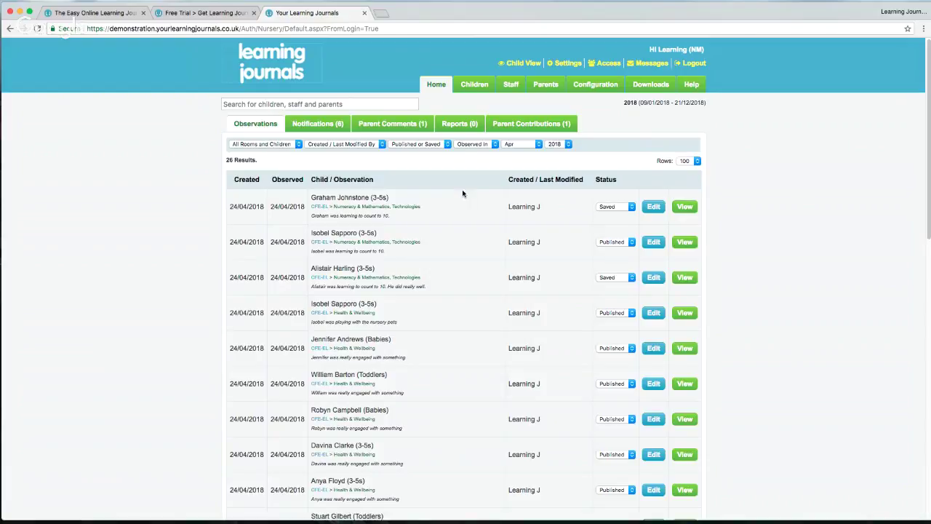
click(475, 85)
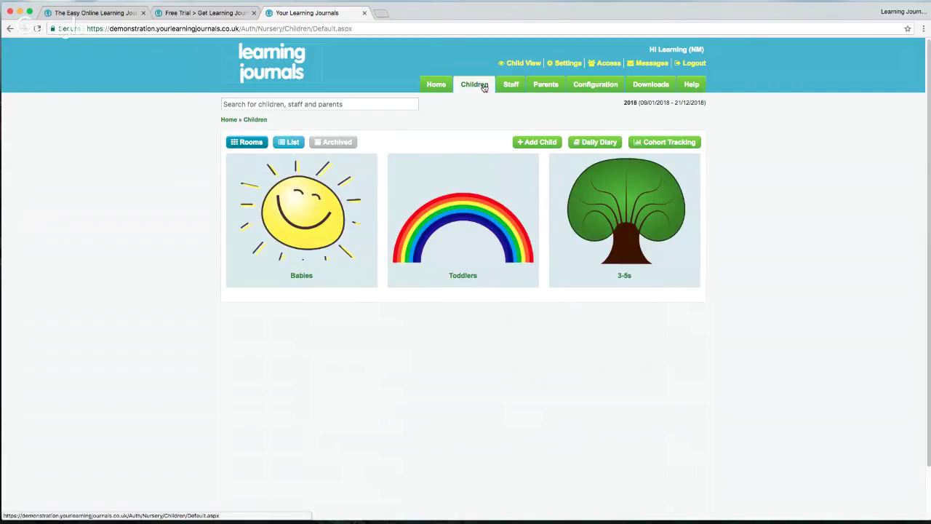
Generate the Cohort Tracking grid for Curriculum for Excellence - Early Level.
click(658, 144)
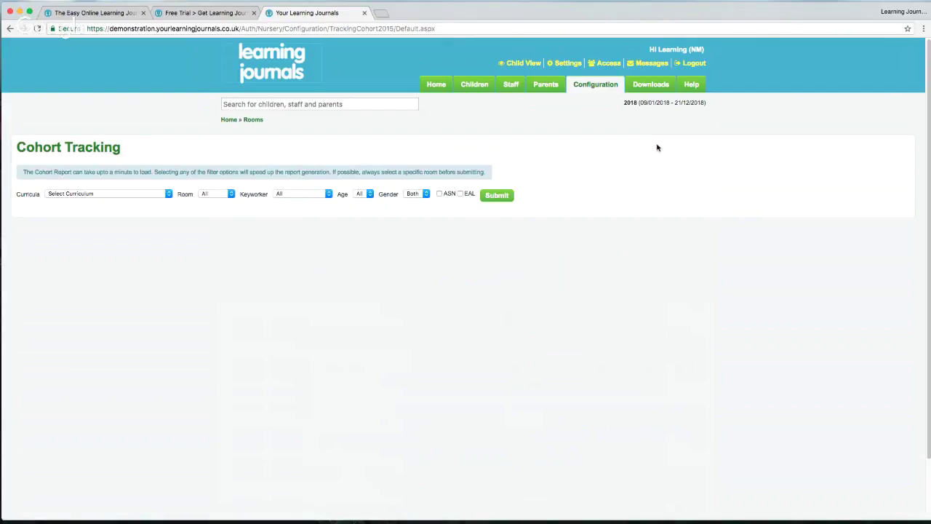
click(162, 195)
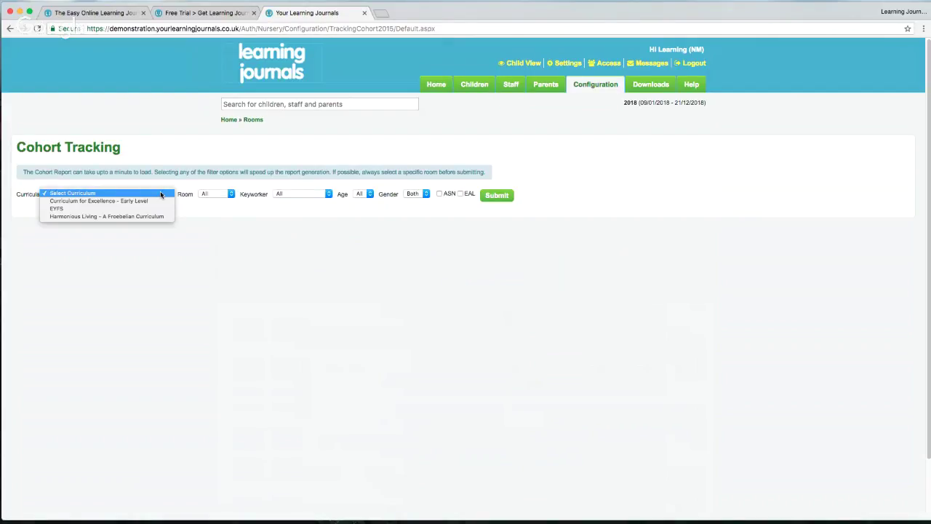
click(162, 193)
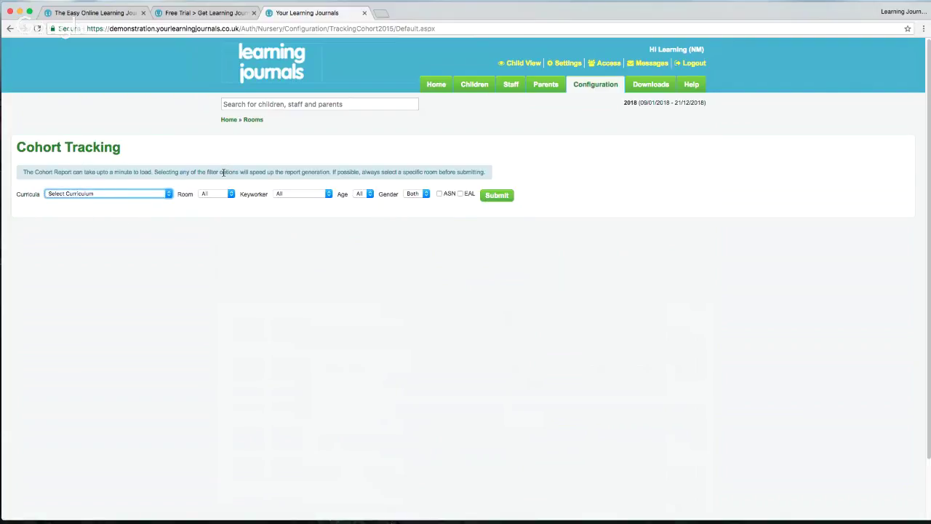
click(93, 194)
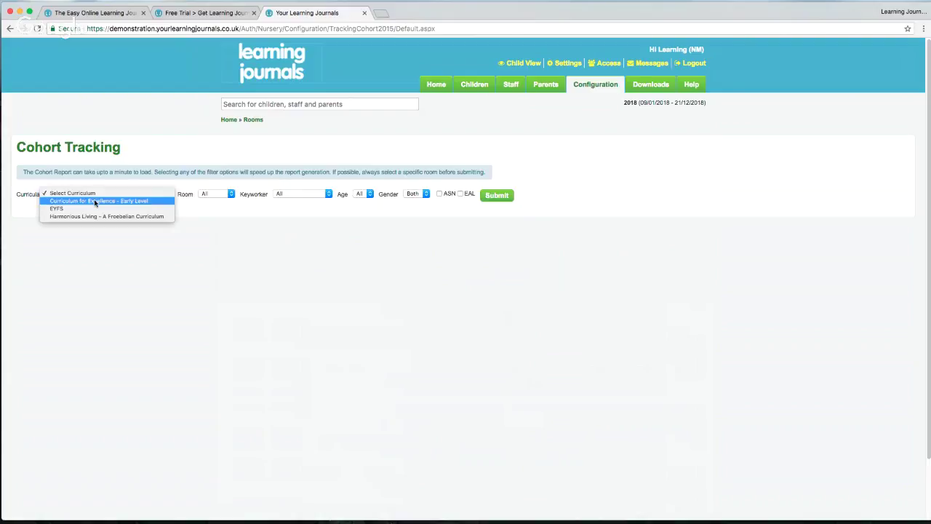
click(94, 203)
click(495, 195)
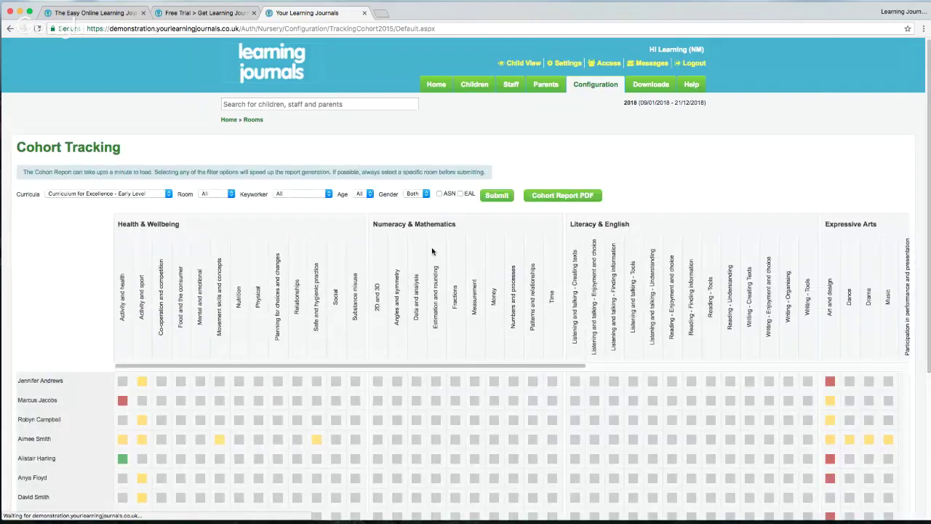
scroll(227, 231, down, 2)
scroll(227, 231, down, 5)
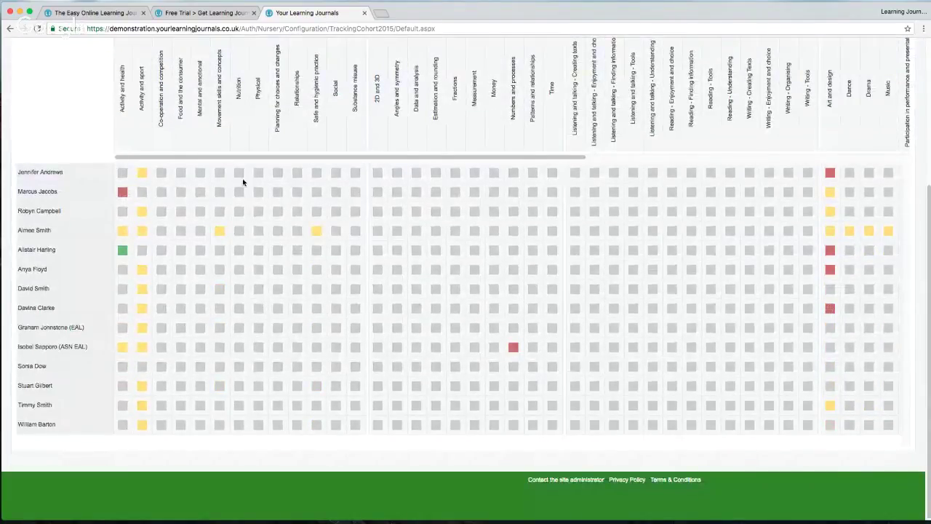
scroll(235, 159, up, 3)
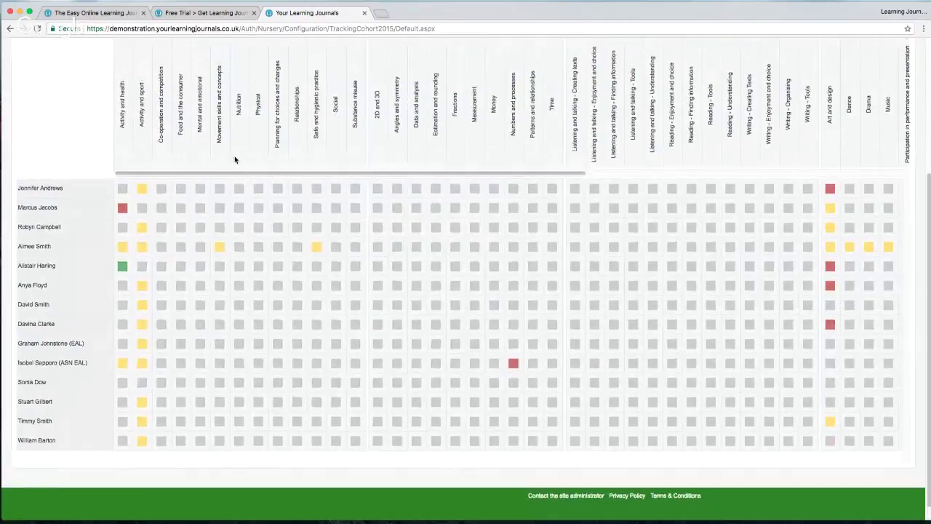
scroll(235, 159, down, 1)
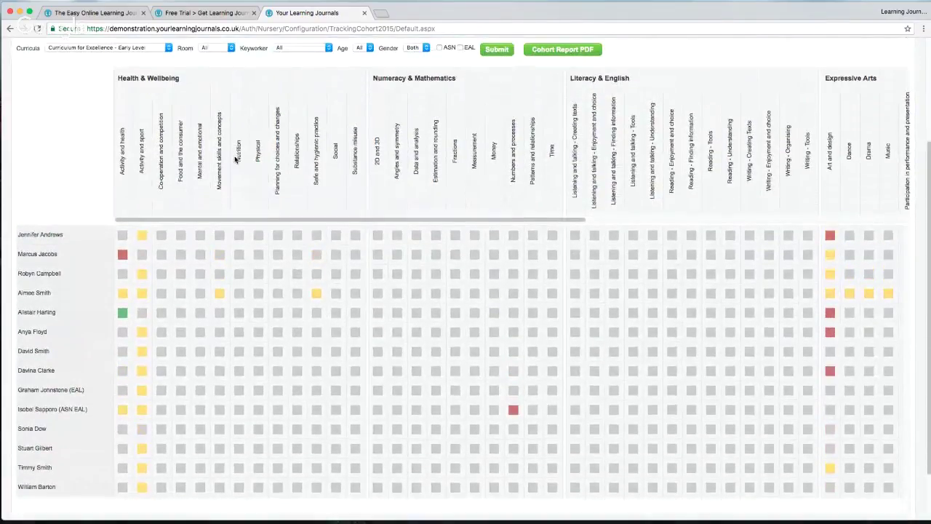
scroll(32, 291, up, 1)
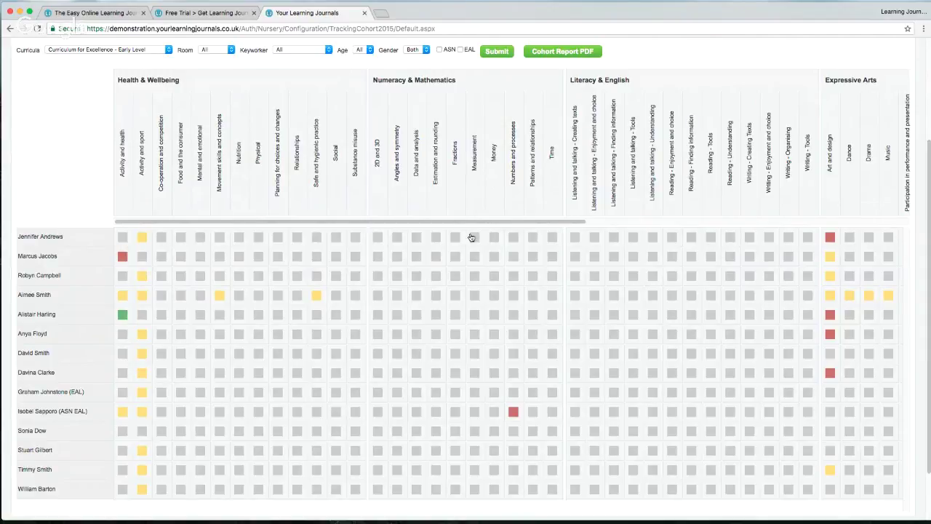
triple_click(120, 132)
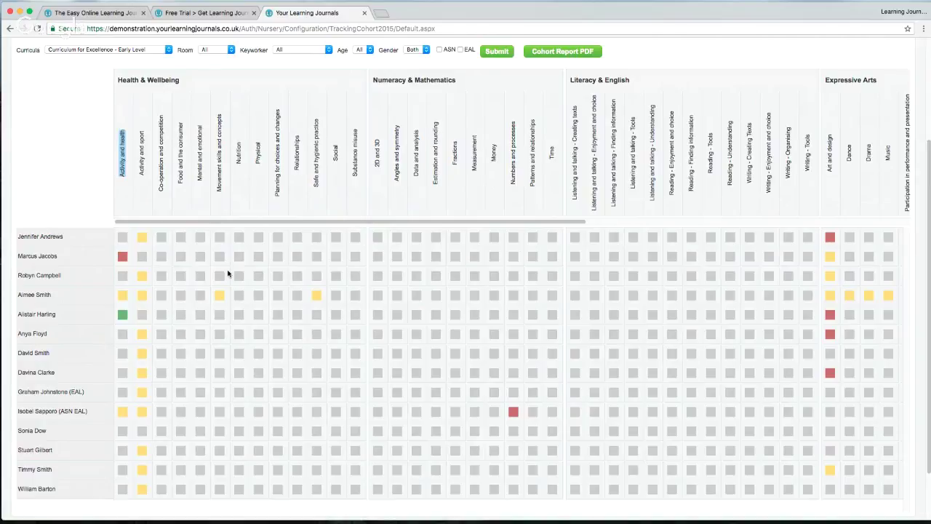
drag(18, 238, 167, 264)
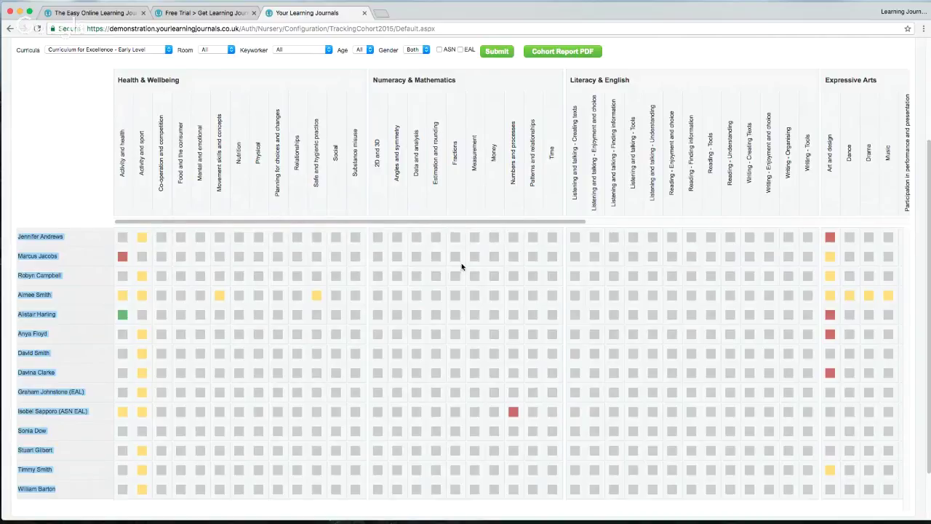
click(42, 208)
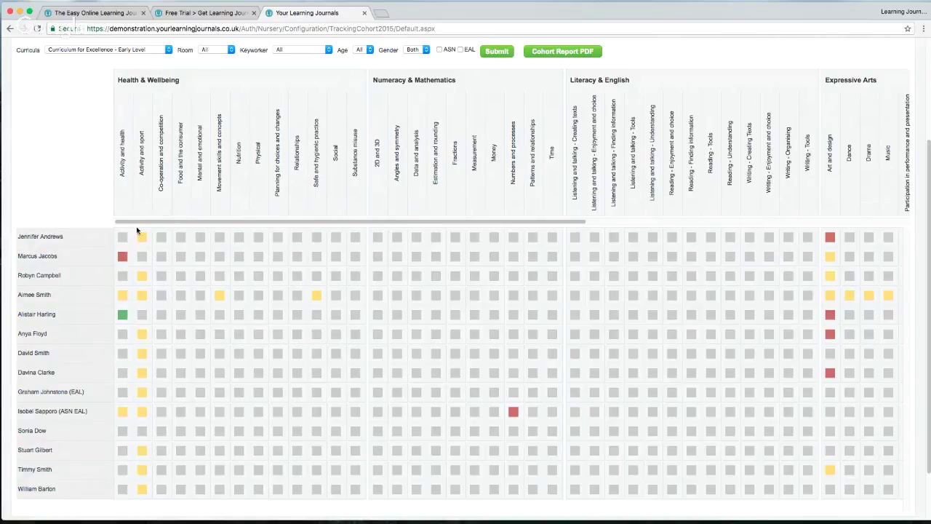
drag(141, 172, 140, 131)
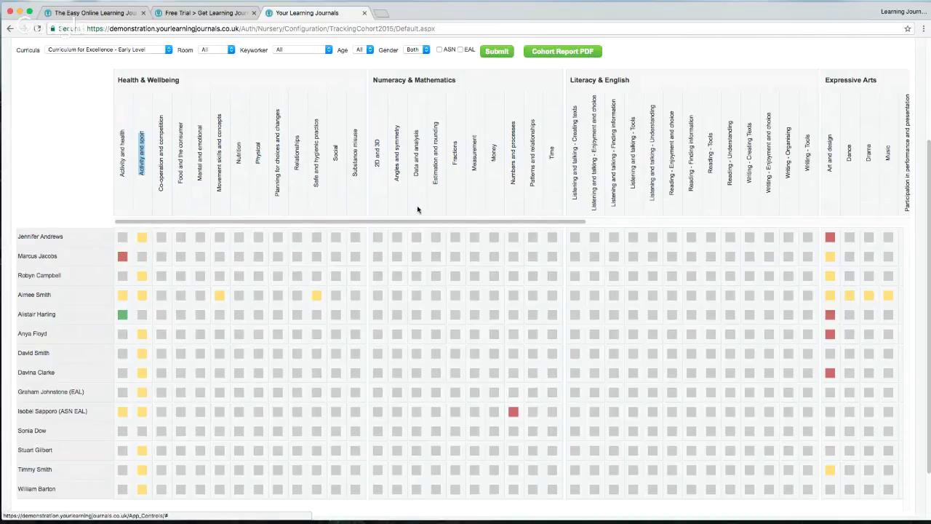
mouse_move(316, 223)
mouse_down()
mouse_move(566, 222)
mouse_move(690, 199)
mouse_move(713, 204)
mouse_move(235, 257)
mouse_move(464, 214)
mouse_move(666, 216)
mouse_move(259, 222)
mouse_up()
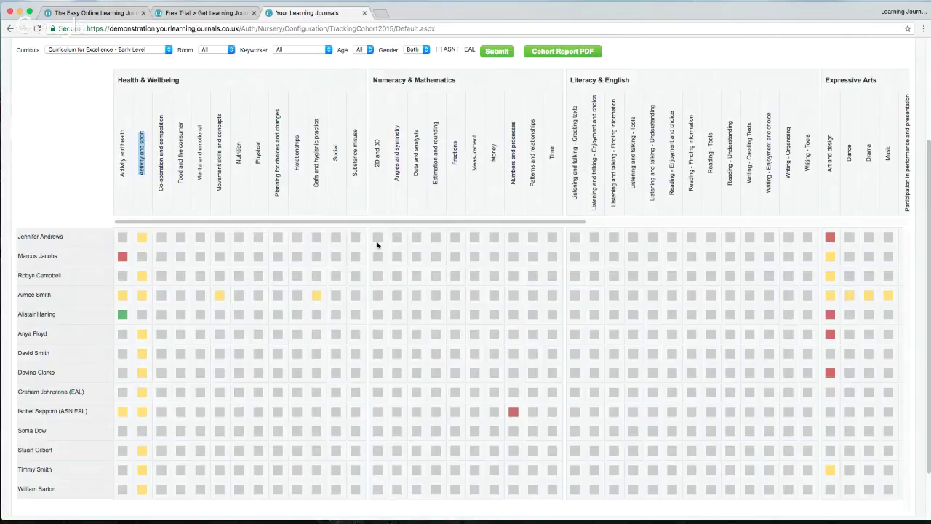
Override the first child's 2D and 3D and Angles and symmetry ratings to green.
click(377, 141)
drag(377, 141, 378, 166)
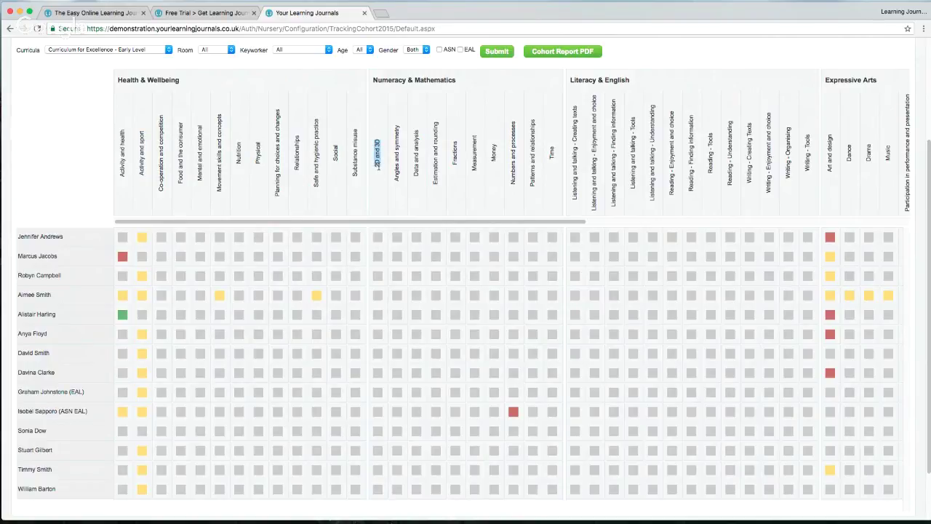
click(379, 237)
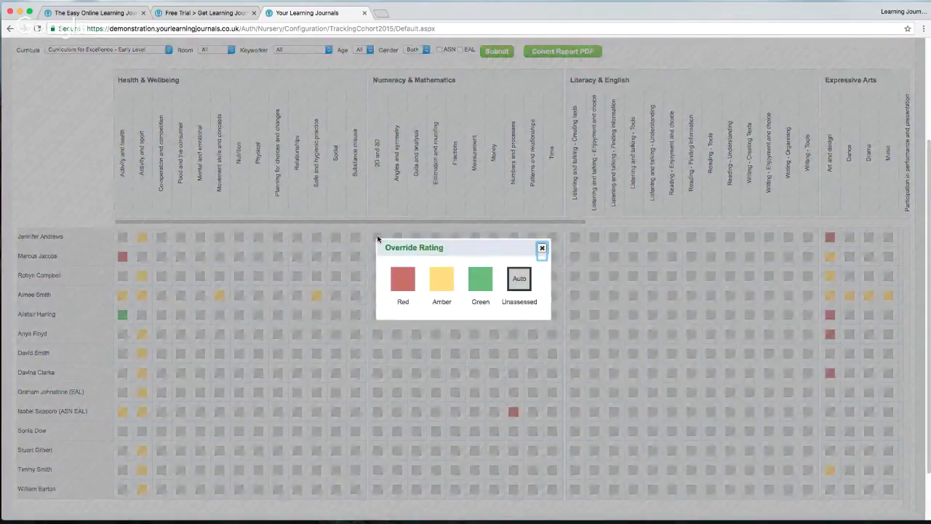
click(480, 286)
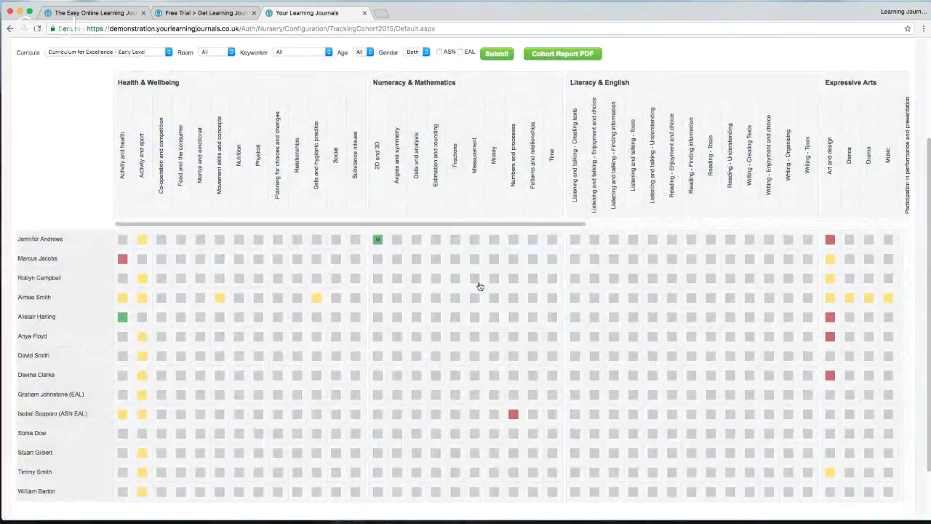
scroll(389, 245, down, 1)
click(399, 240)
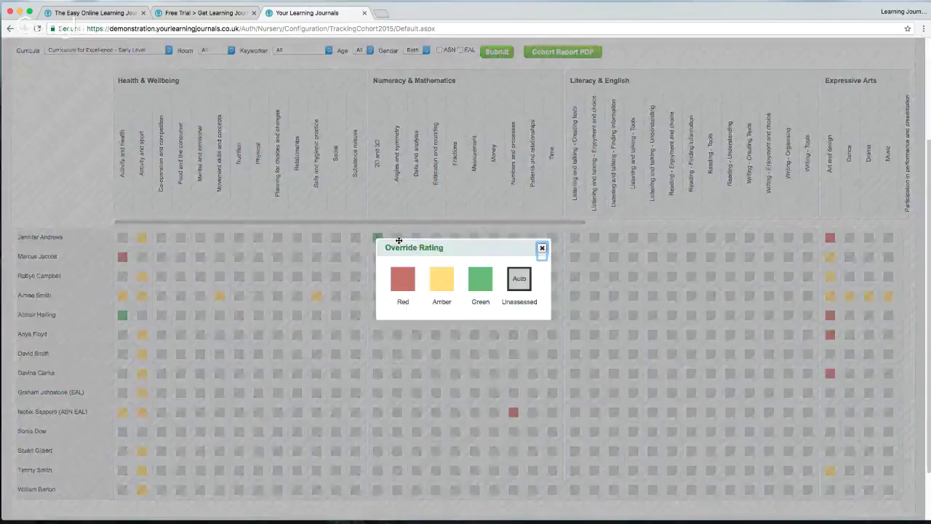
click(480, 279)
Override the first child's Data and analysis, Estimation and rounding, and Fractions ratings to green.
click(417, 240)
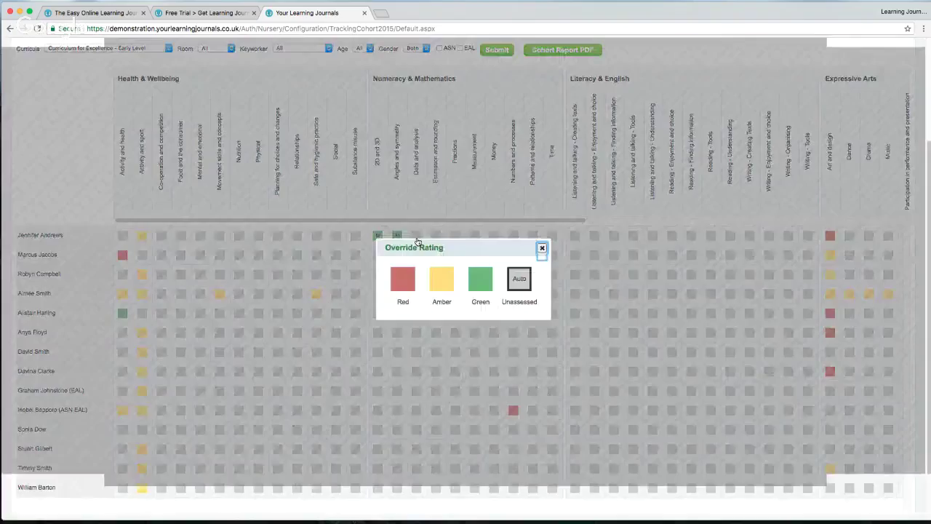
click(473, 291)
click(436, 236)
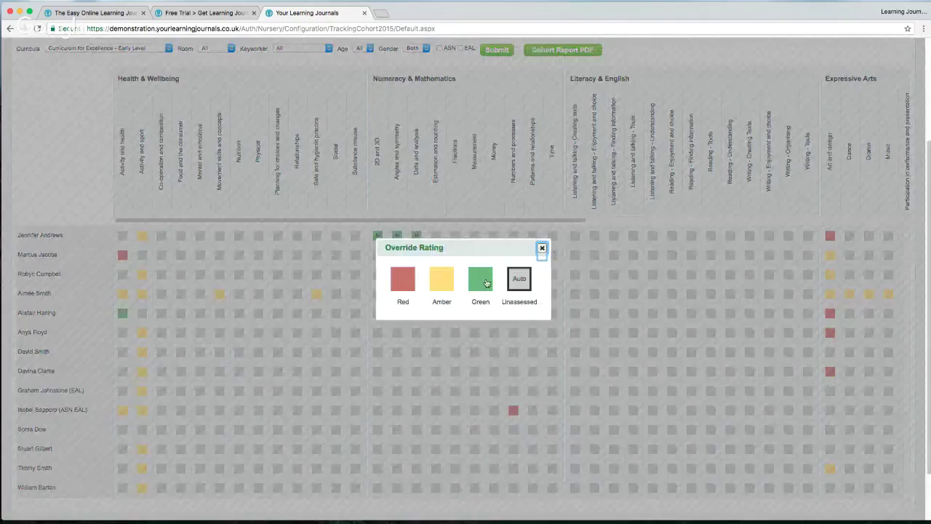
click(486, 283)
click(455, 238)
click(486, 285)
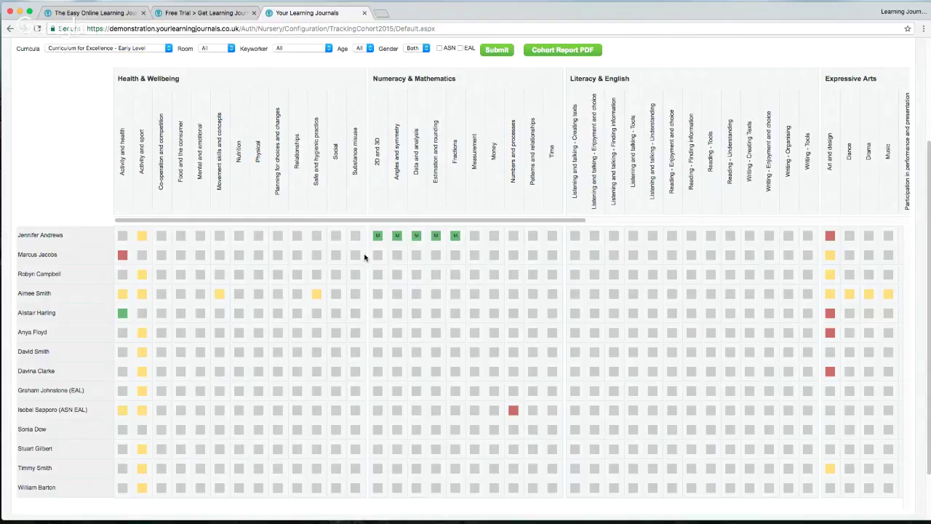
scroll(399, 258, up, 4)
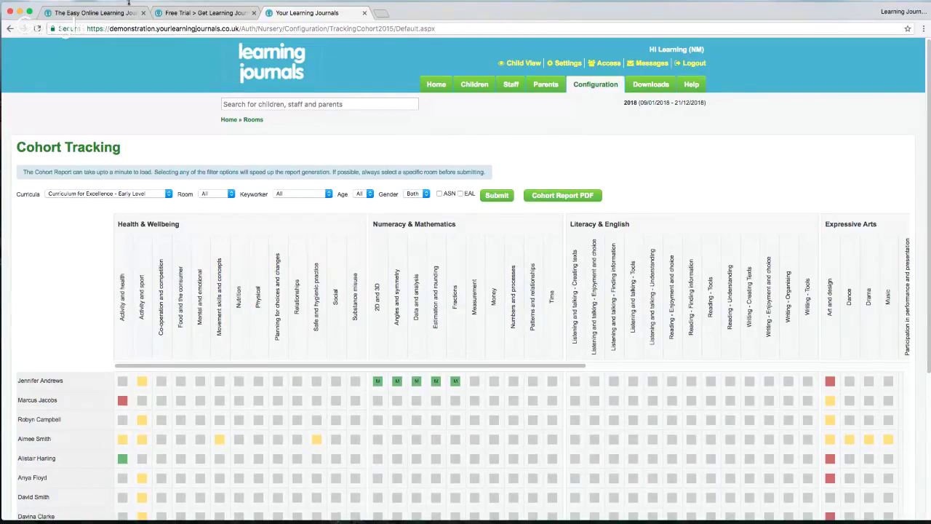
Go to the Online Demo page and browse the Web and iOS webinar registration forms.
click(84, 15)
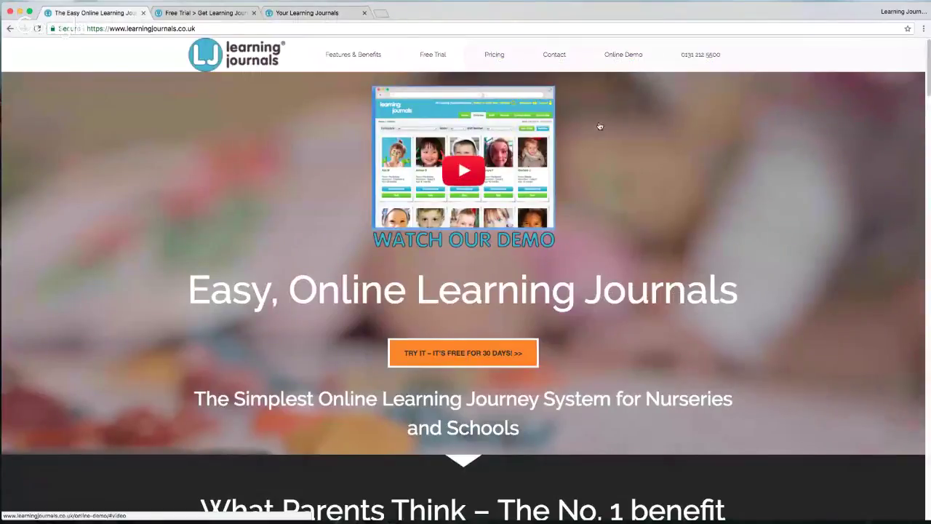
click(617, 55)
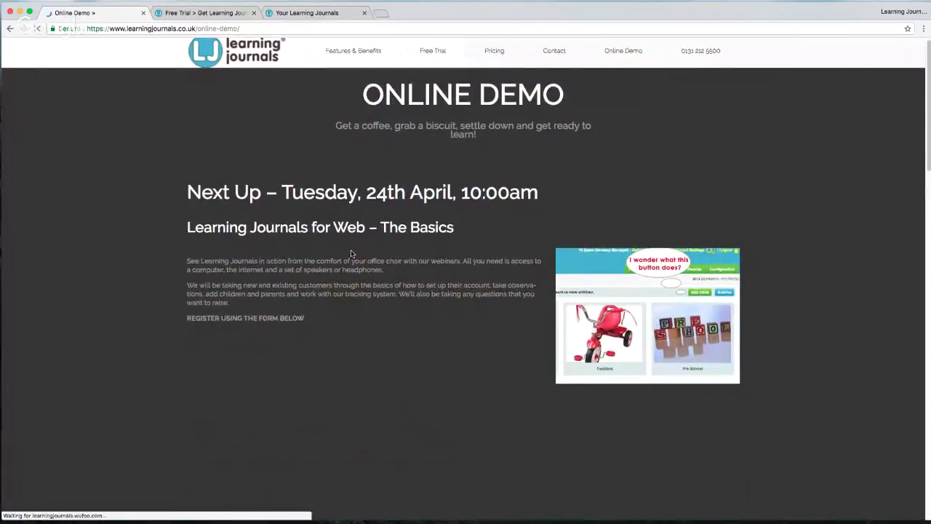
scroll(350, 251, down, 5)
scroll(350, 252, down, 4)
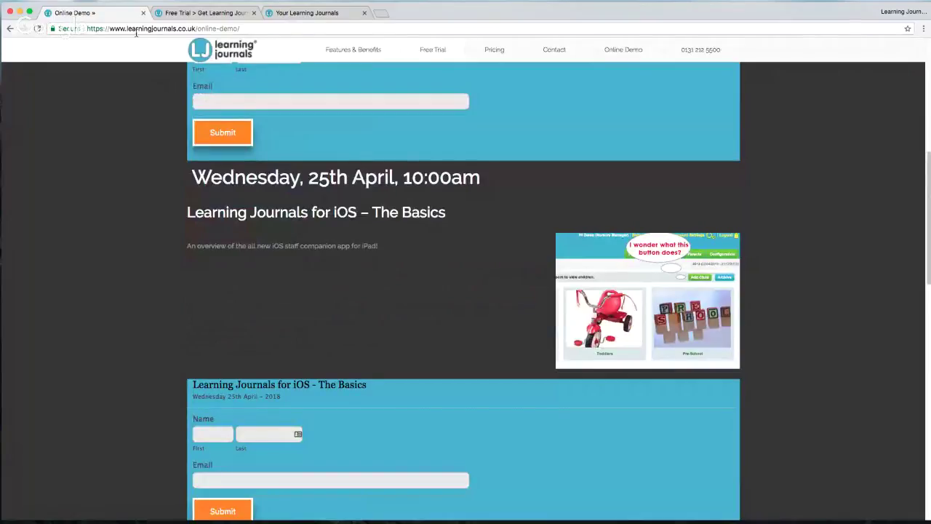
scroll(240, 291, down, 1)
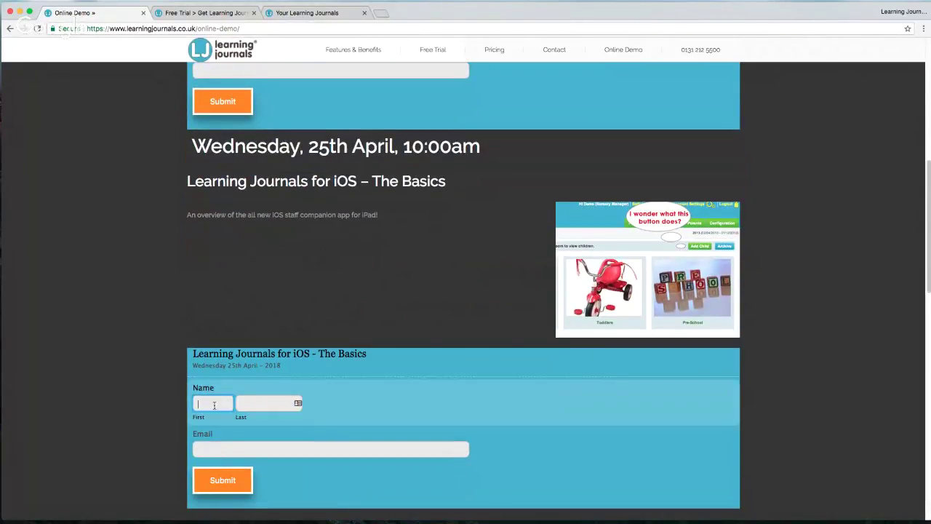
click(253, 405)
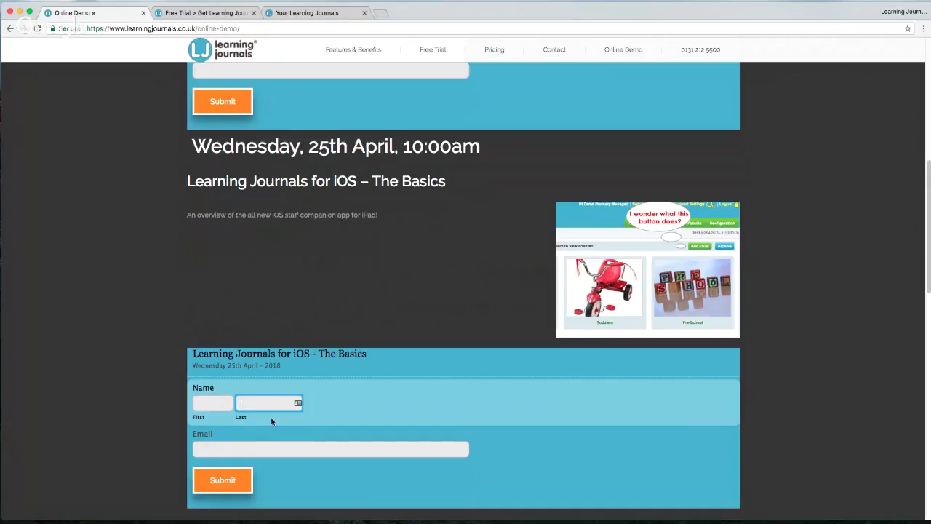
scroll(311, 369, up, 3)
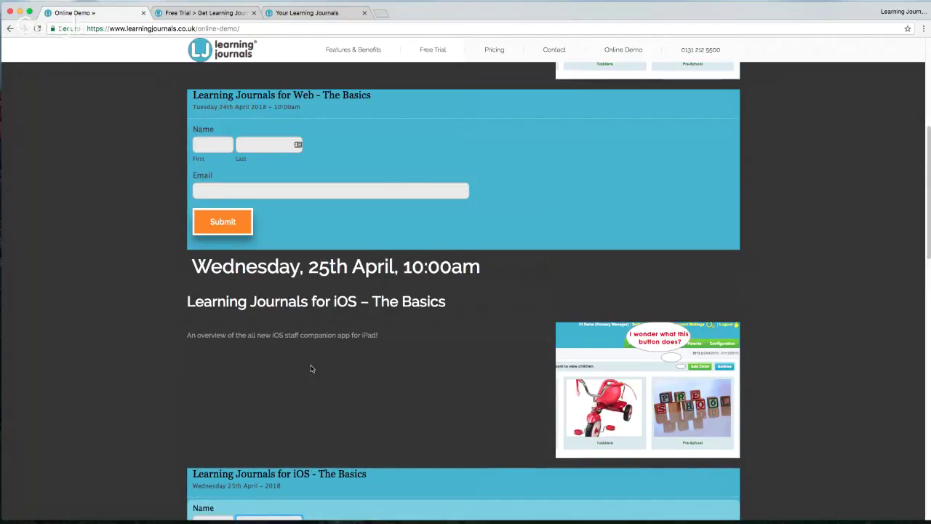
scroll(310, 368, up, 6)
scroll(310, 369, up, 2)
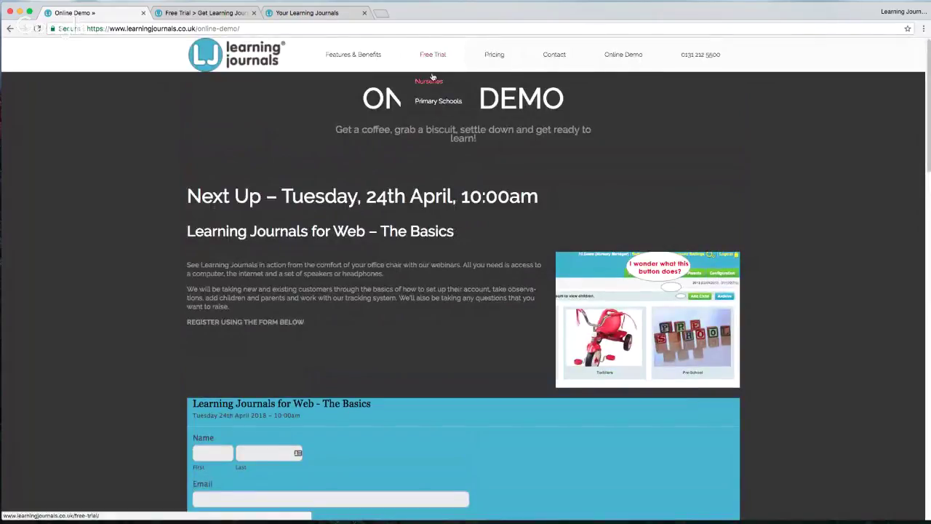
Open the Free Trial for Nurseries form and look over its name and Nursery Name fields.
click(433, 80)
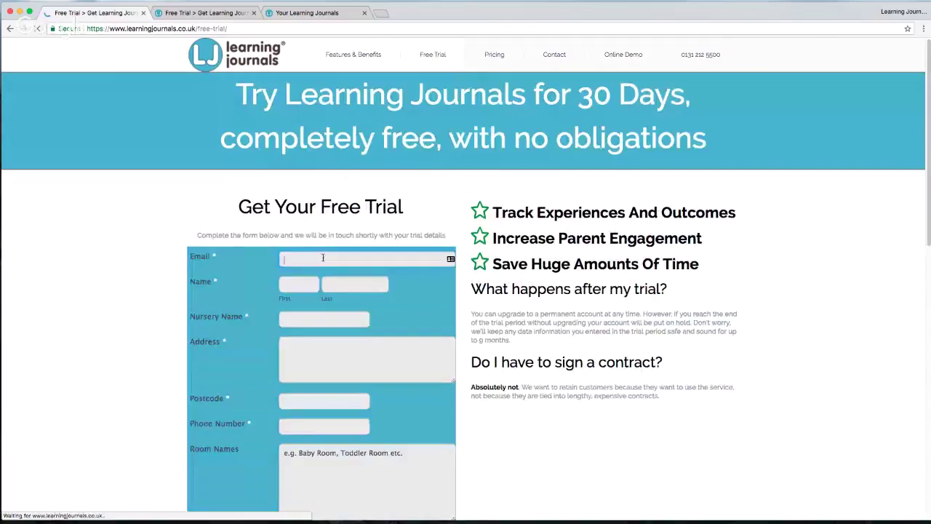
click(332, 284)
click(328, 318)
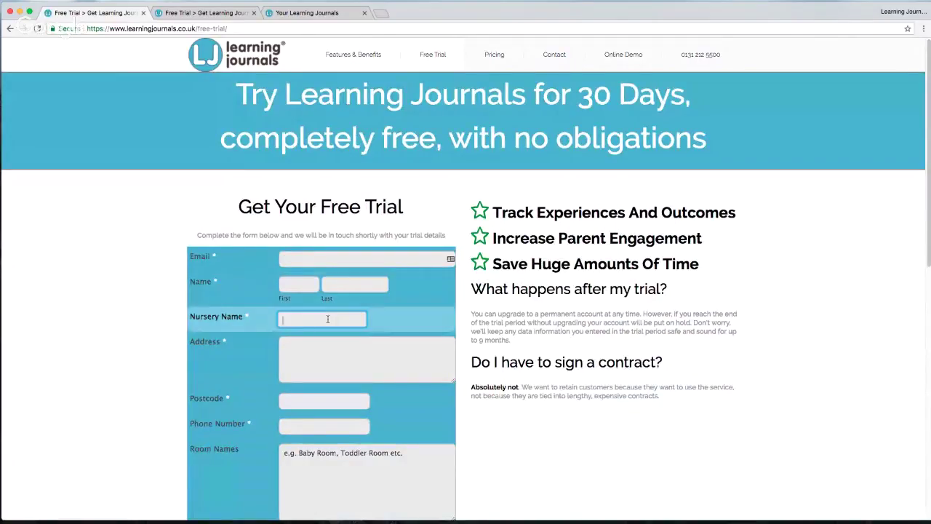
scroll(400, 290, down, 1)
scroll(399, 292, down, 5)
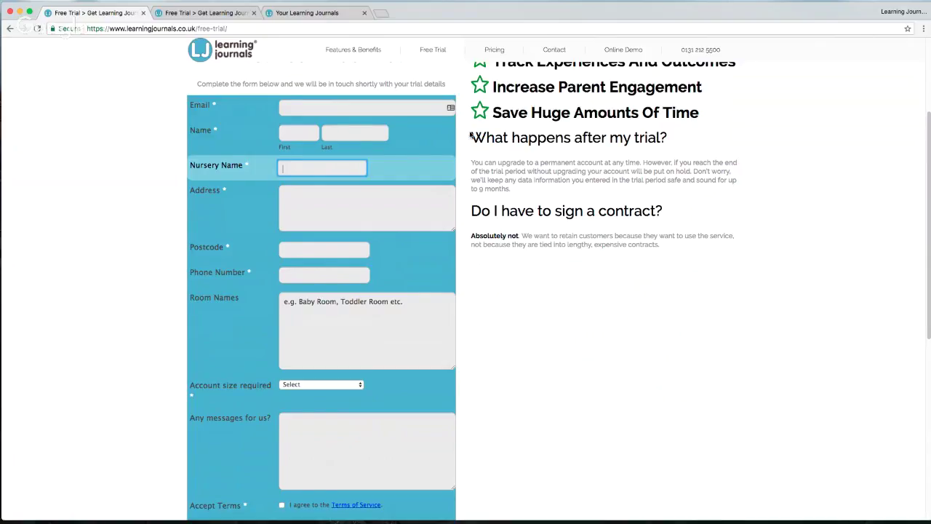
click(551, 52)
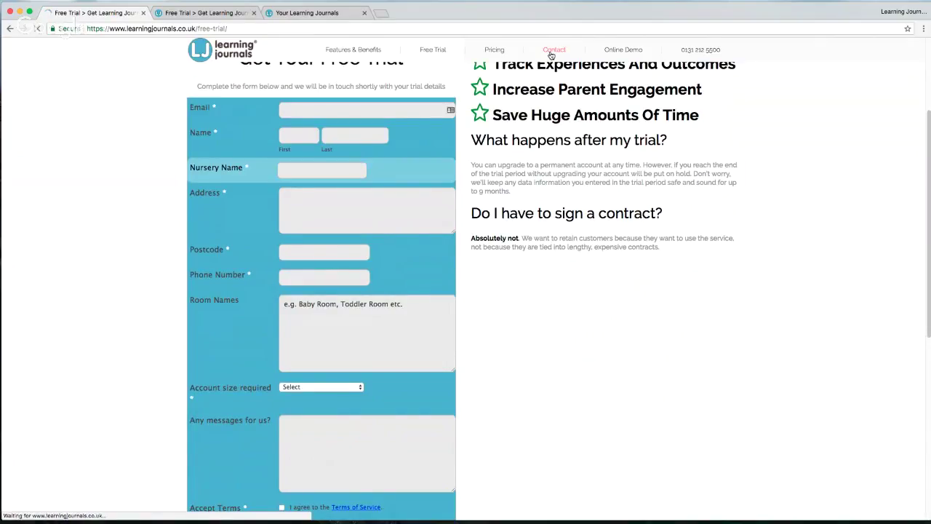